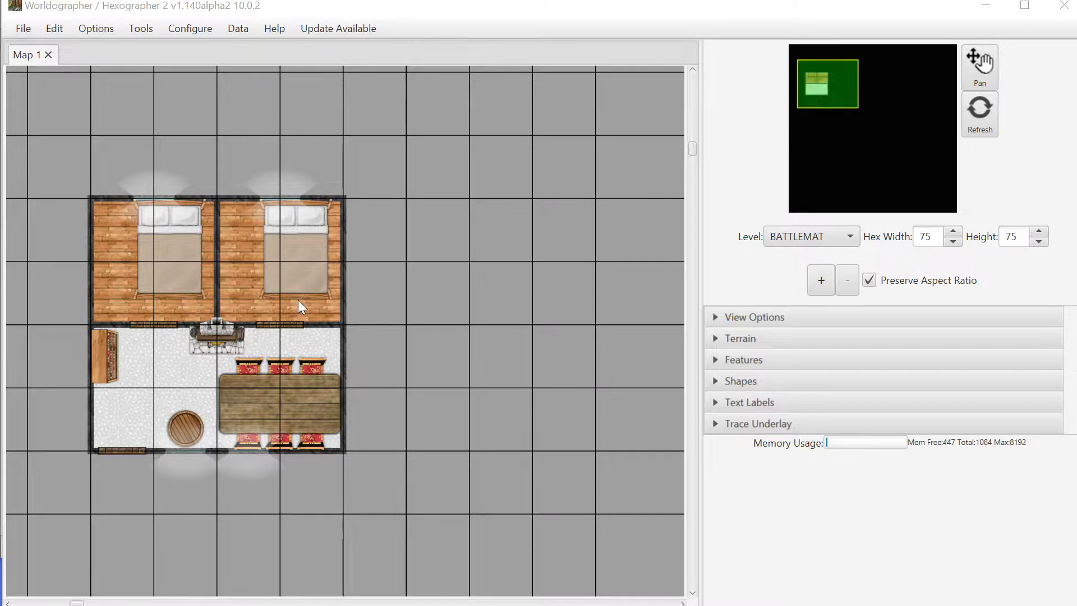
# - Start a new battlemat/dungeon map and bring its 30×30, 75-pixel setup window fully into view
pyautogui.click(27, 33)
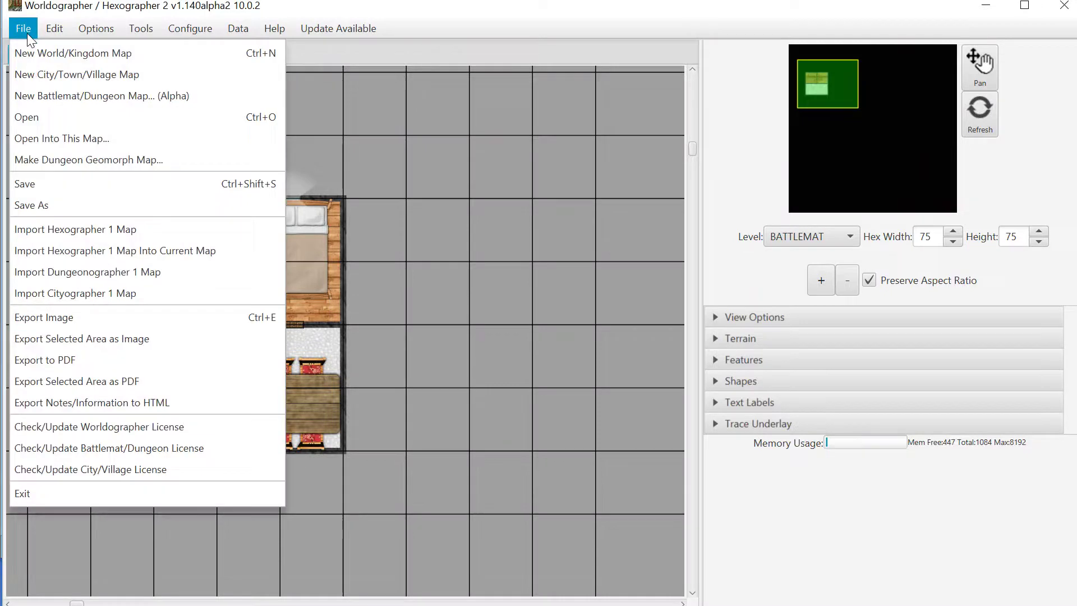
pyautogui.click(52, 96)
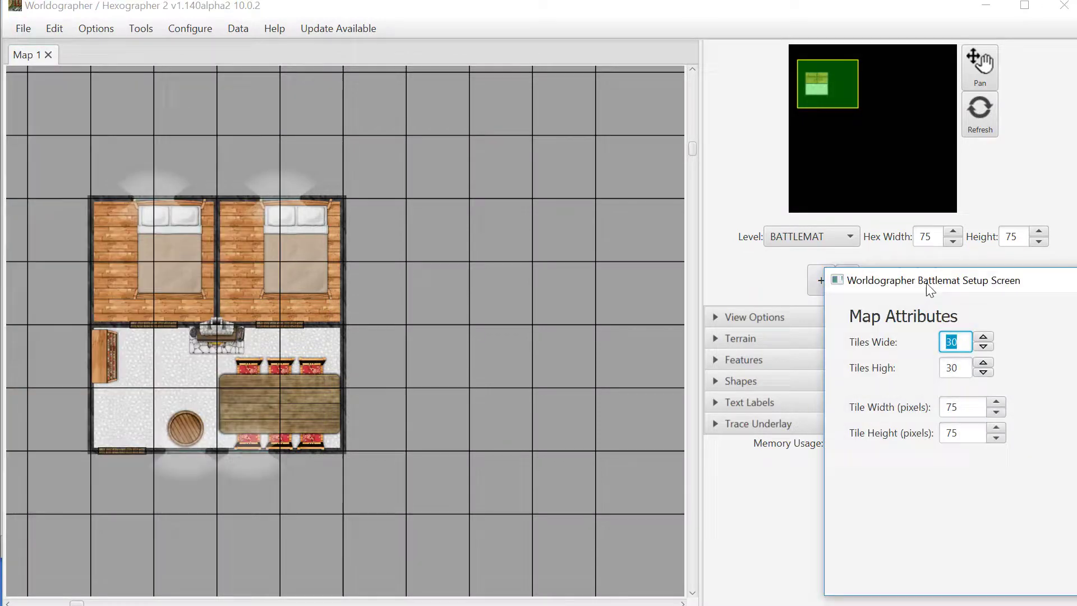
pyautogui.moveTo(928, 284); pyautogui.dragTo(523, 220)
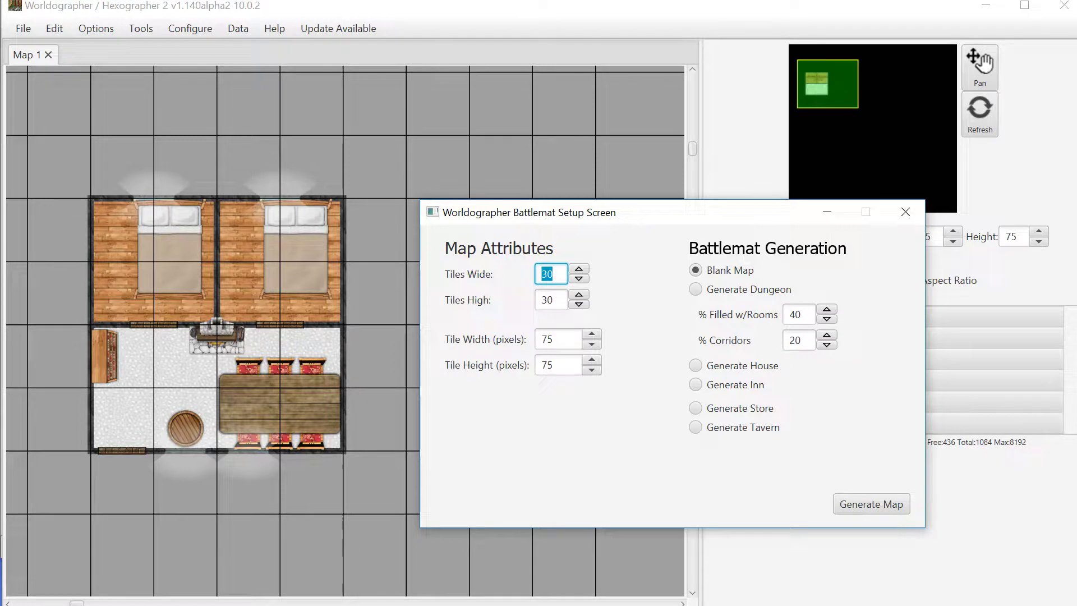
pyautogui.moveTo(603, 228); pyautogui.dragTo(446, 233)
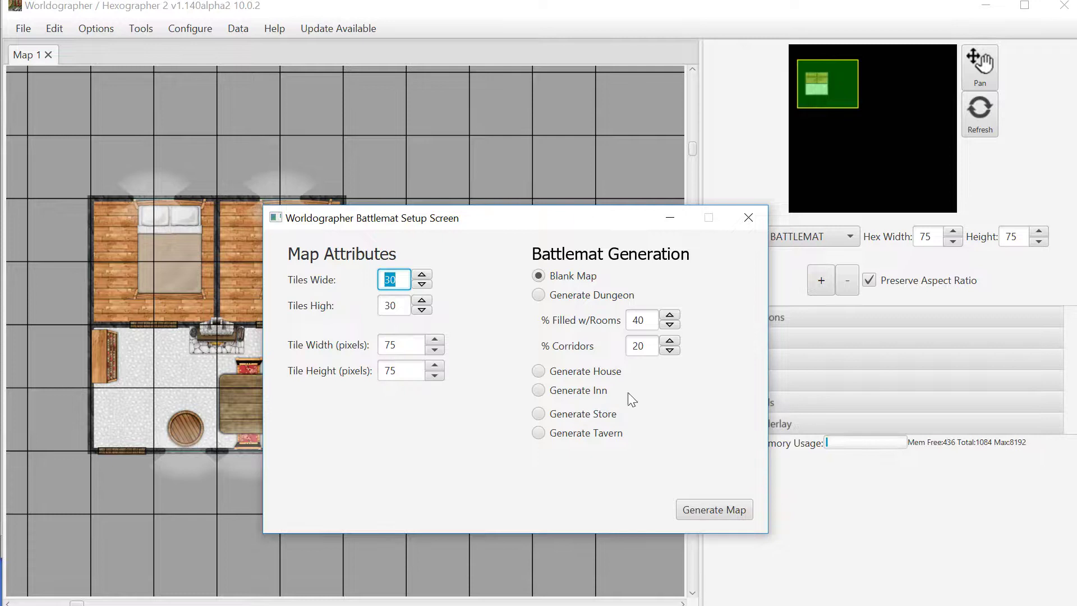
# - Generate a house map with hearth, dining room and three-bed bunk room, and pan to show both buildings
pyautogui.click(570, 371)
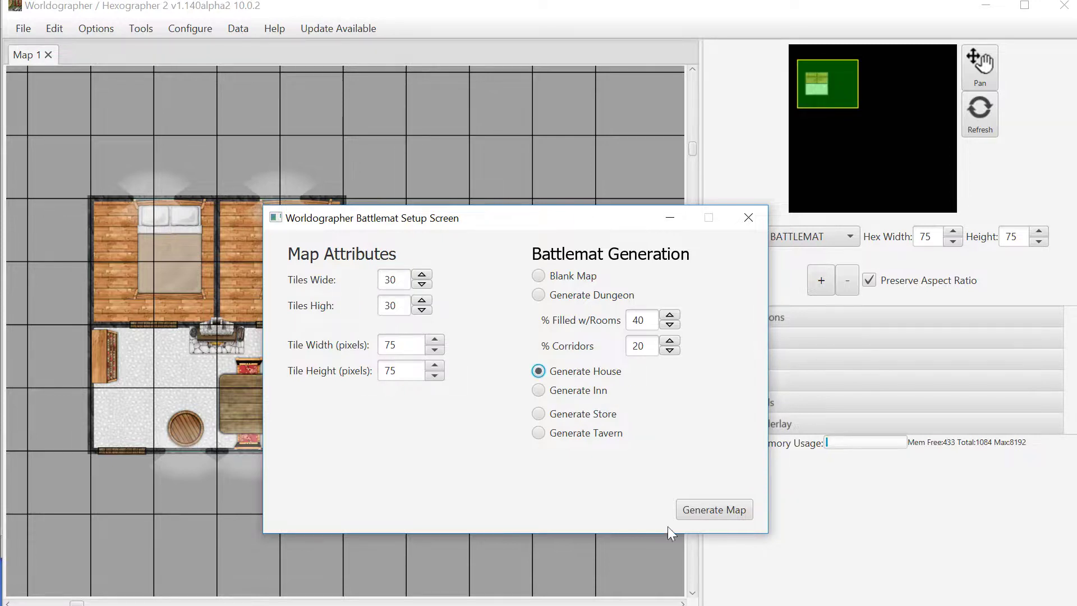
pyautogui.click(702, 510)
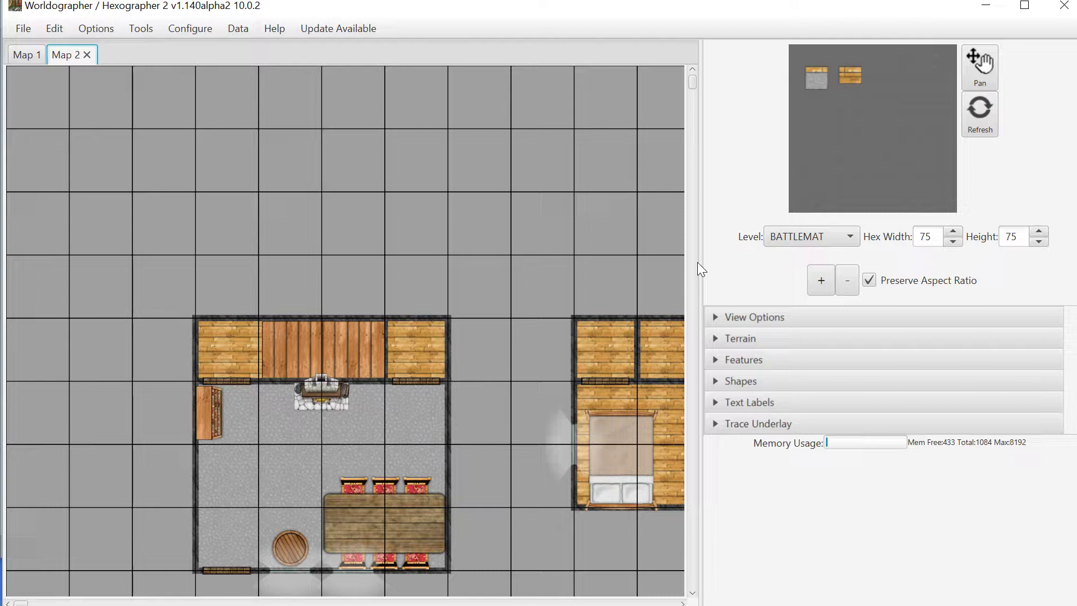
pyautogui.moveTo(814, 70); pyautogui.dragTo(833, 80)
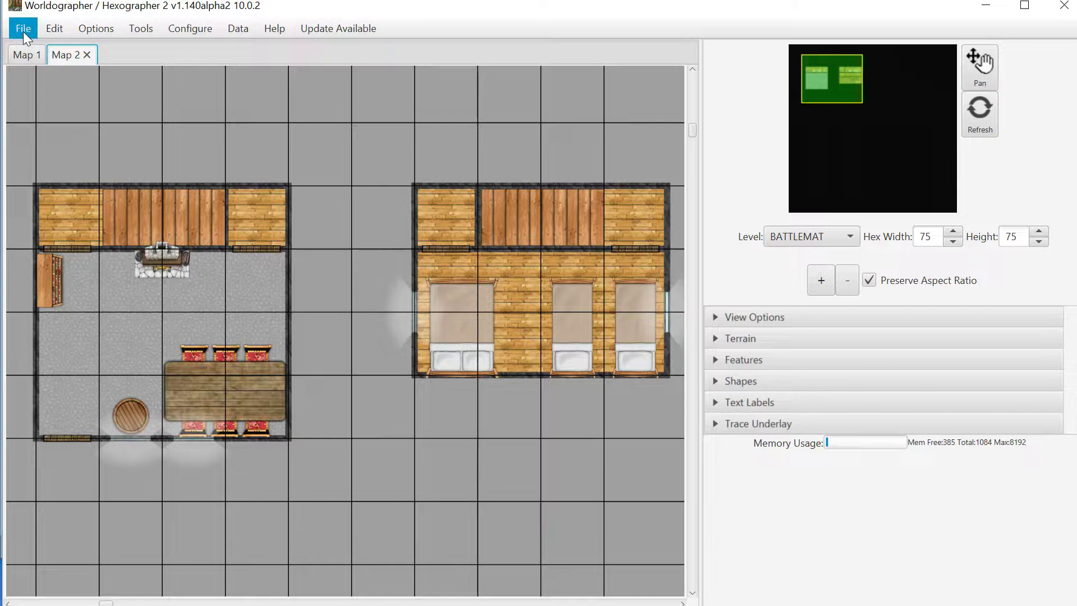
# - Create another battlemat as a blank Map 3 of grey 75-pixel tiles
pyautogui.click(23, 32)
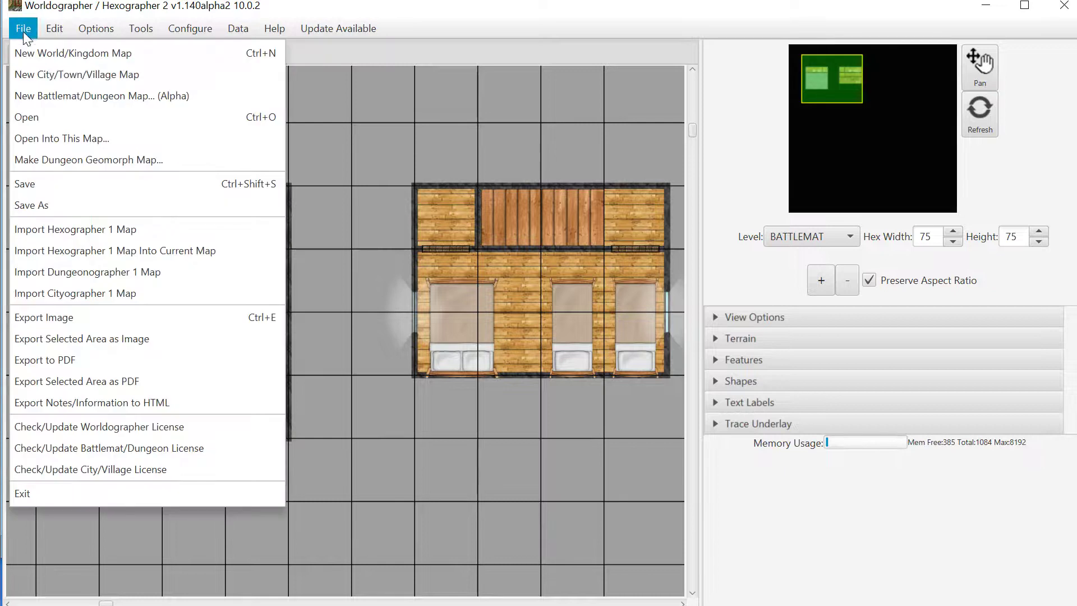
pyautogui.click(36, 96)
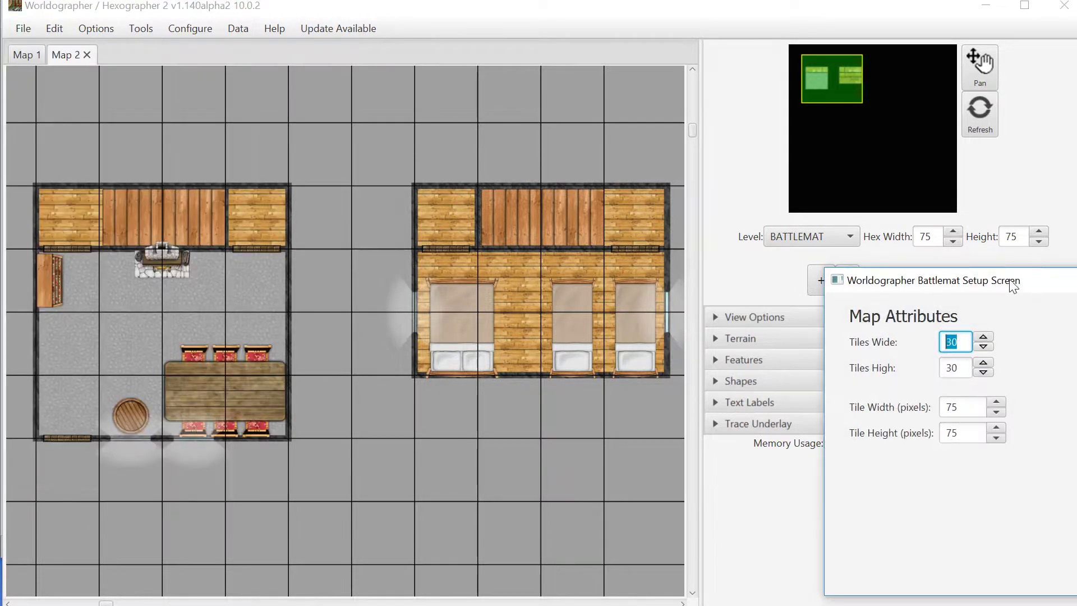
pyautogui.moveTo(1003, 280); pyautogui.dragTo(526, 170)
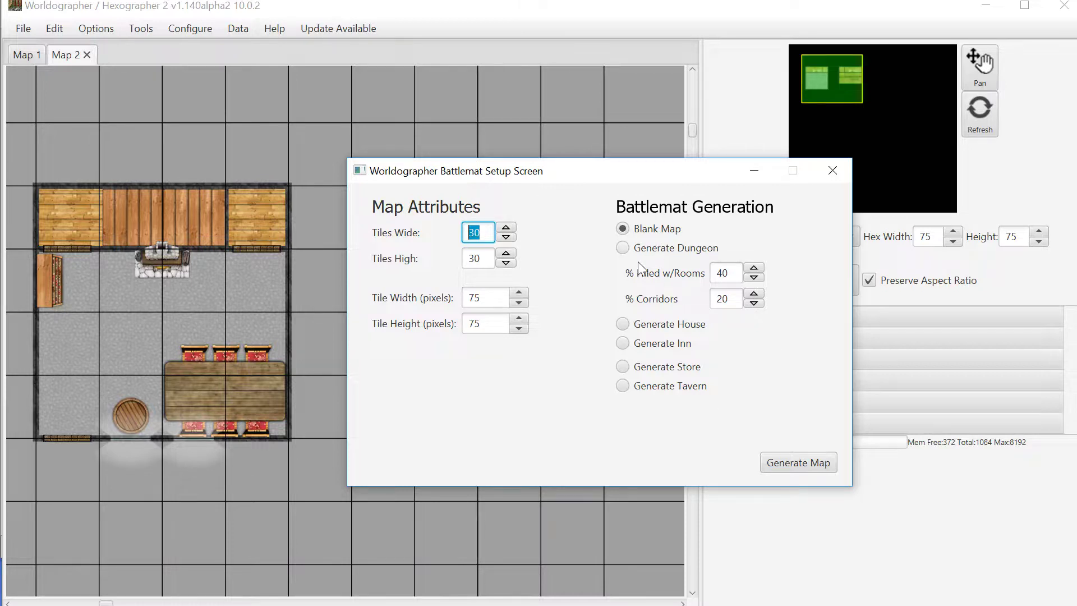
pyautogui.click(789, 464)
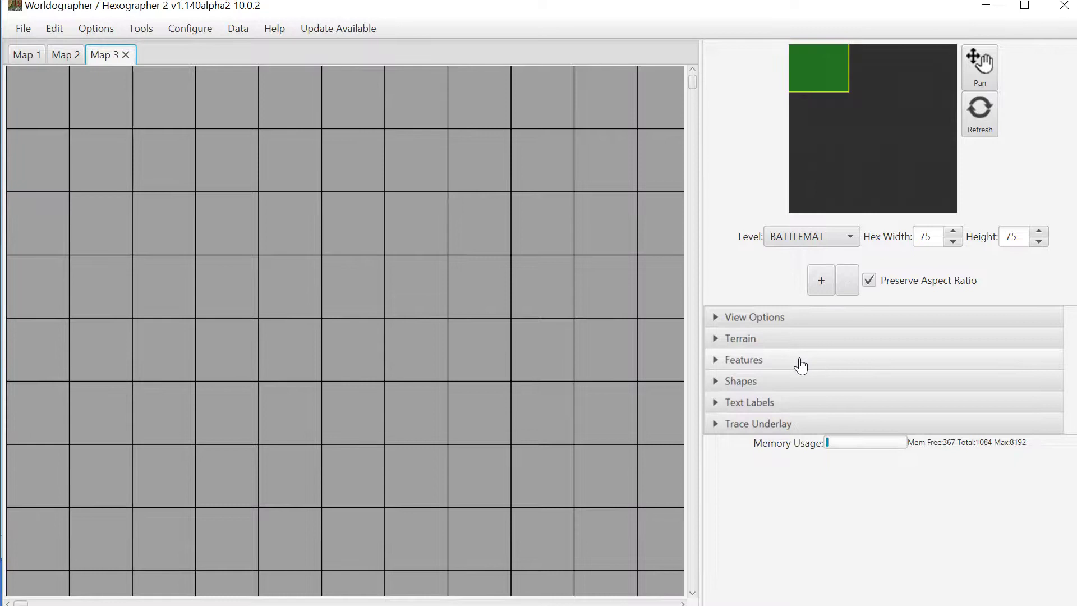
# - Paint a 3×3 block of pale Floor Stone terrain tiles near the top of Map 3
pyautogui.click(797, 341)
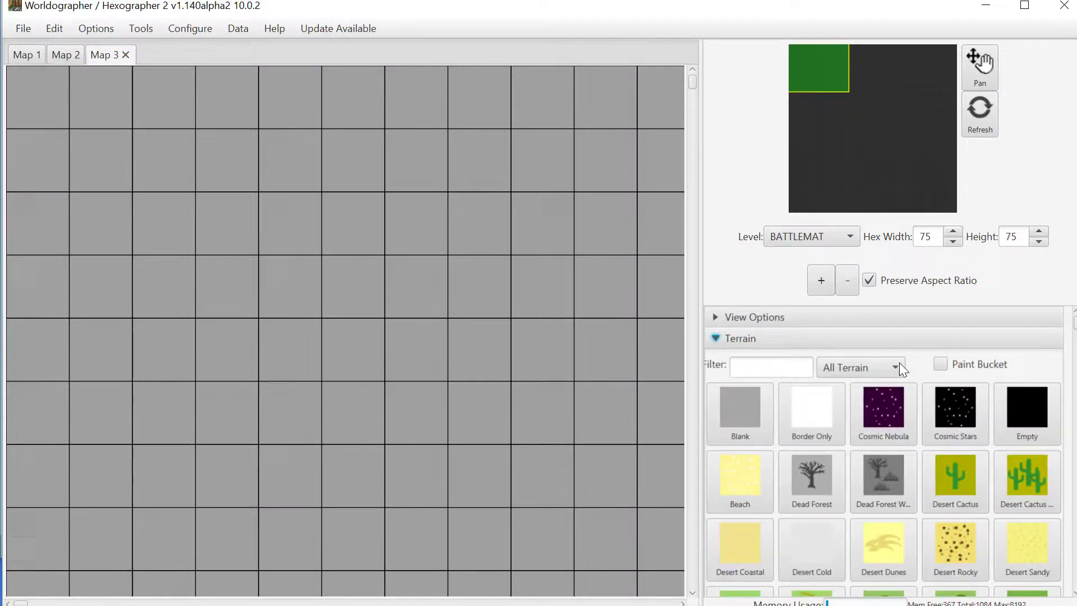
pyautogui.click(877, 362)
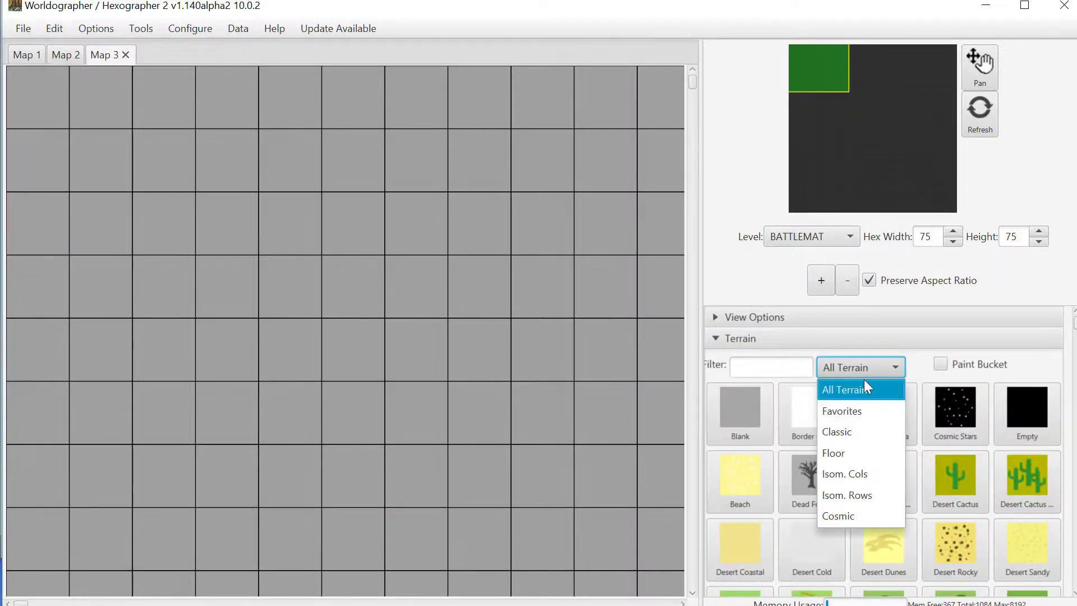
pyautogui.click(852, 452)
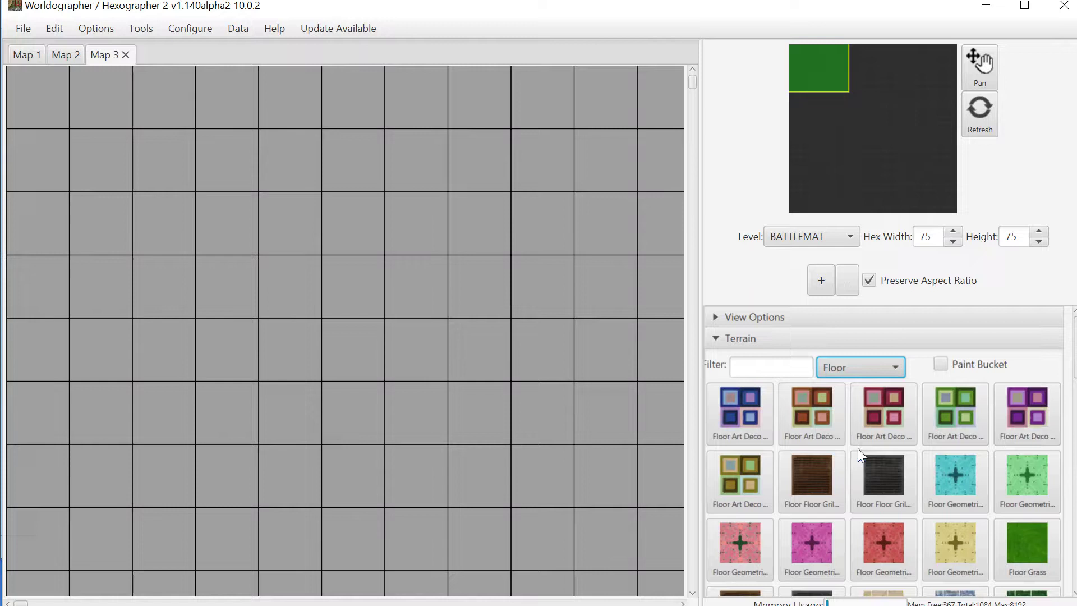
pyautogui.scroll(-3, 1072, 359)
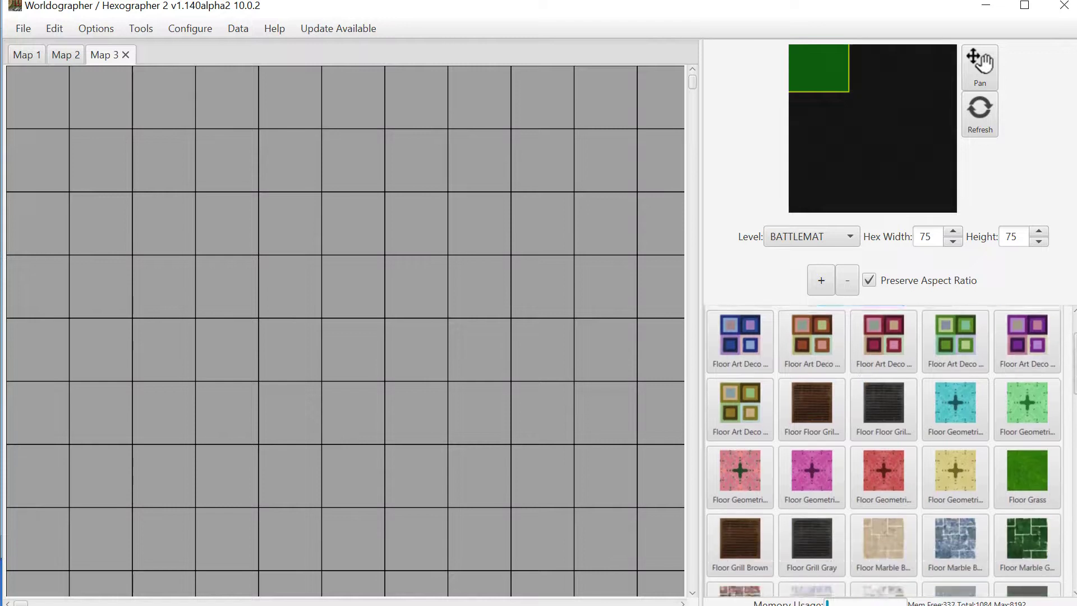
pyautogui.scroll(-4, 1071, 449)
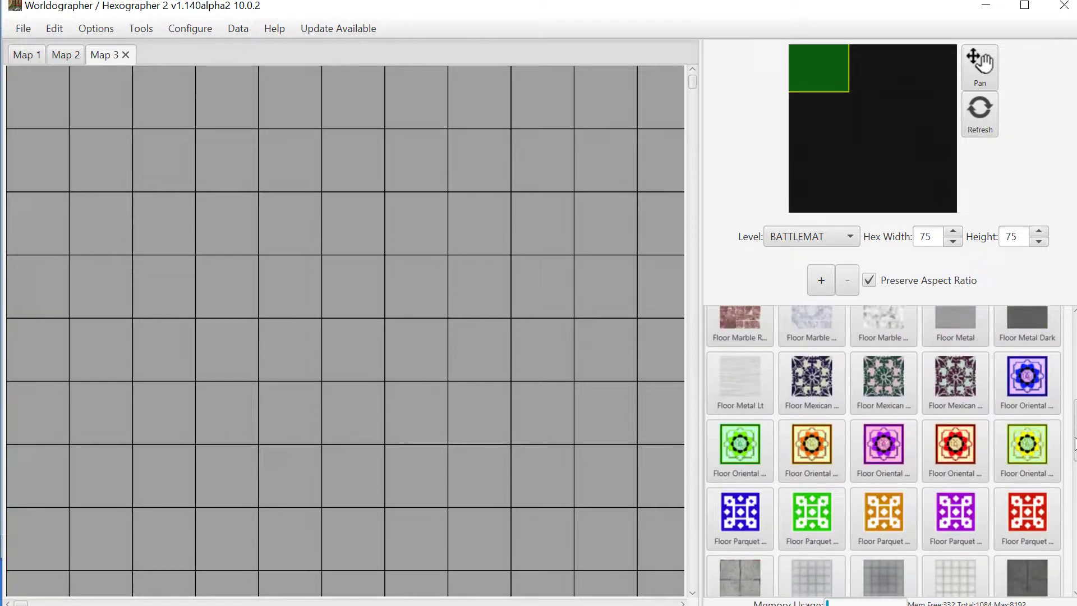
pyautogui.scroll(-1, 1075, 466)
pyautogui.click(948, 452)
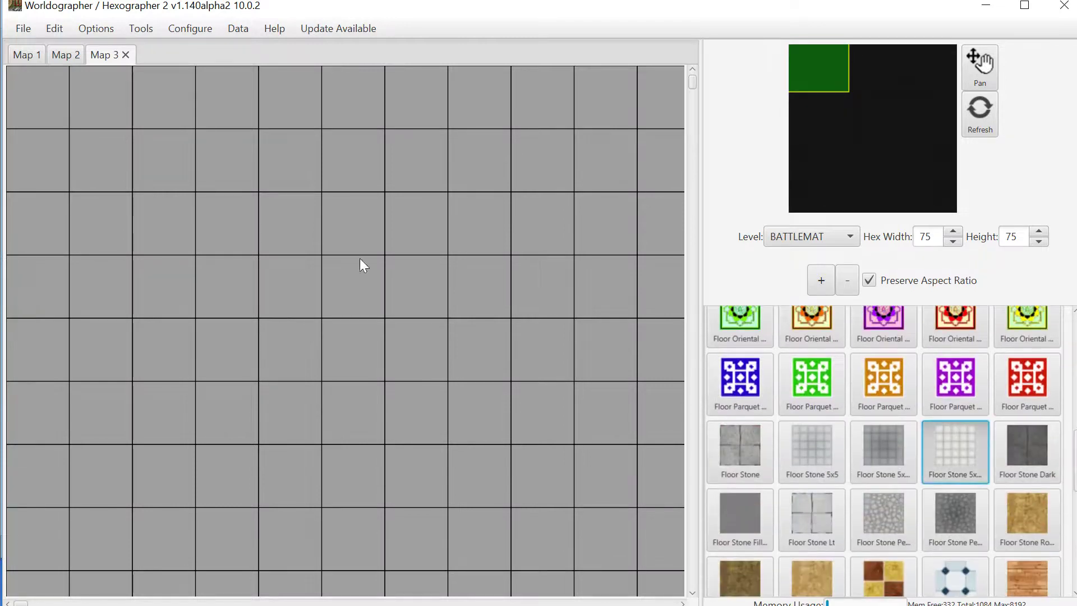
pyautogui.moveTo(250, 170)
pyautogui.mouseDown()
pyautogui.moveTo(346, 166)
pyautogui.moveTo(352, 279)
pyautogui.moveTo(251, 284)
pyautogui.moveTo(236, 271)
pyautogui.moveTo(237, 212)
pyautogui.moveTo(291, 218)
pyautogui.mouseUp()
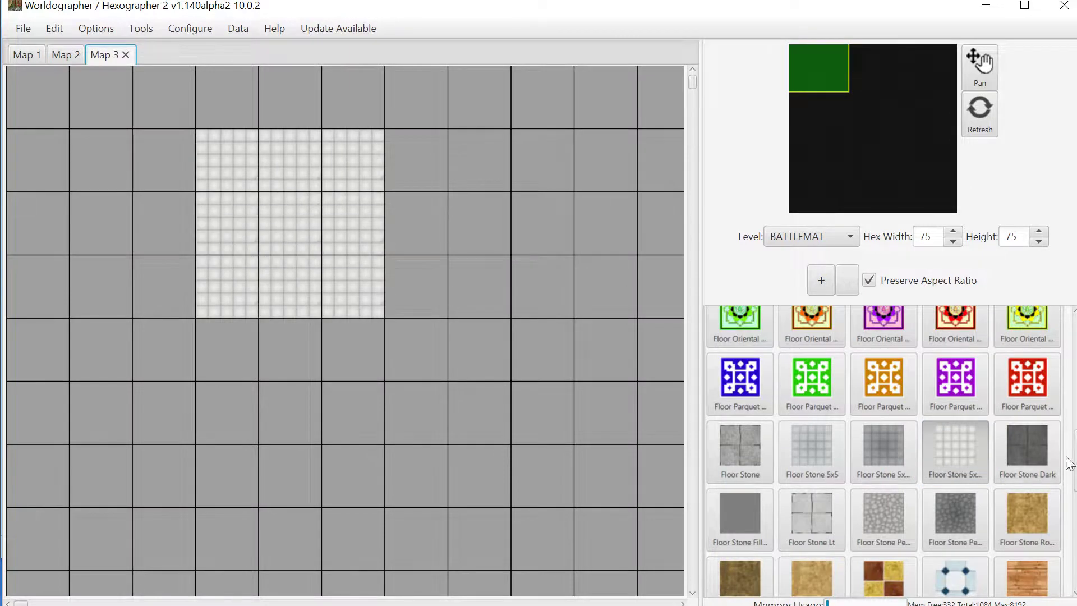
pyautogui.moveTo(1073, 464); pyautogui.dragTo(1073, 567)
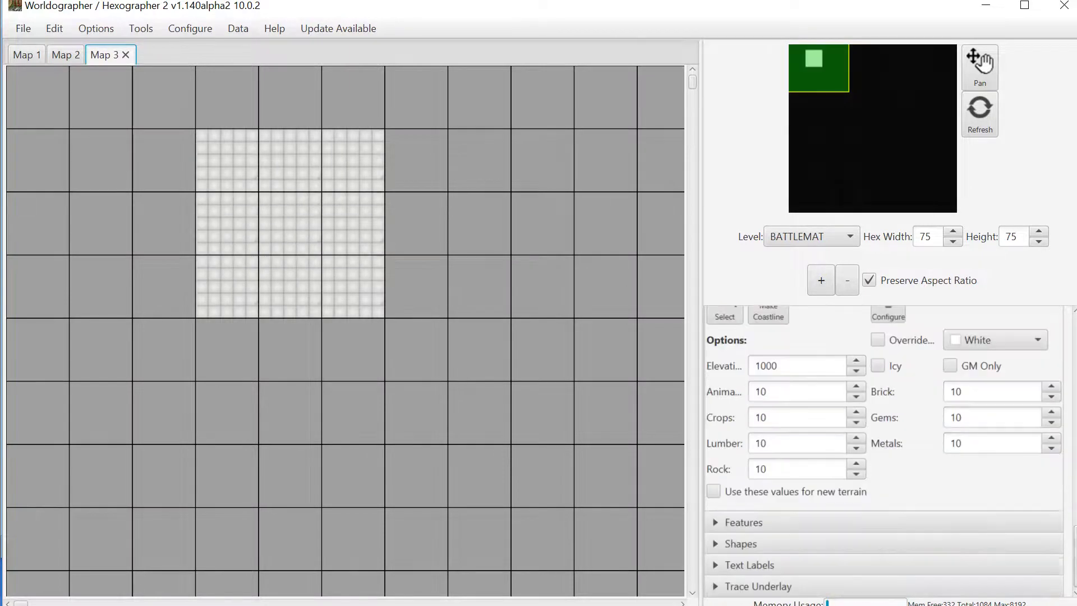
# - Load the Wall shape preset: 12-wide Rock Dark stroke, no fill, tagged wall
pyautogui.click(832, 545)
pyautogui.scroll(-3, 907, 548)
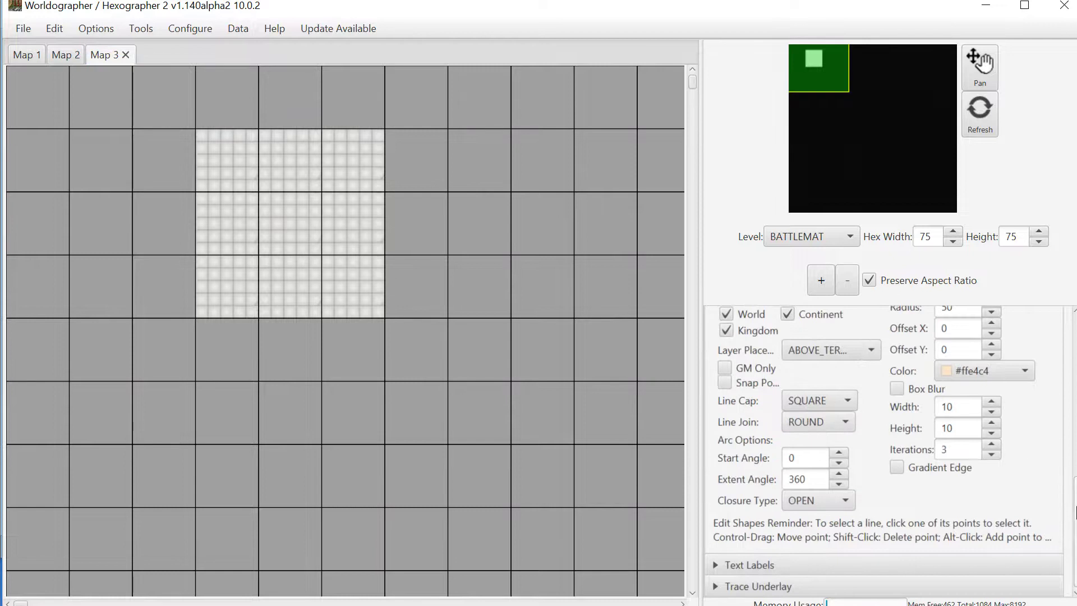
pyautogui.moveTo(1074, 507); pyautogui.dragTo(1074, 367)
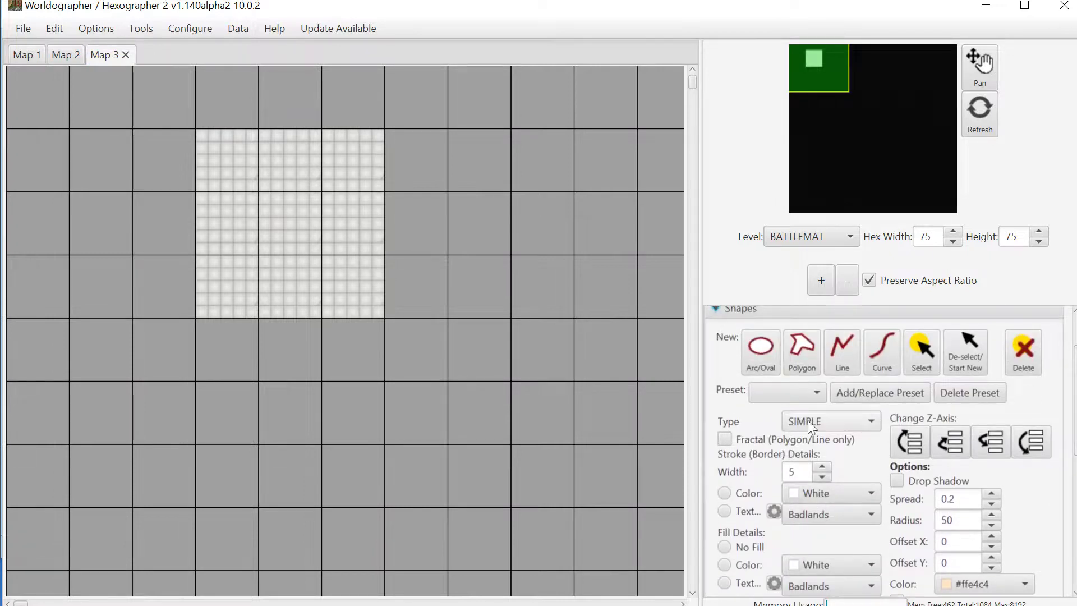
pyautogui.click(773, 392)
pyautogui.click(766, 436)
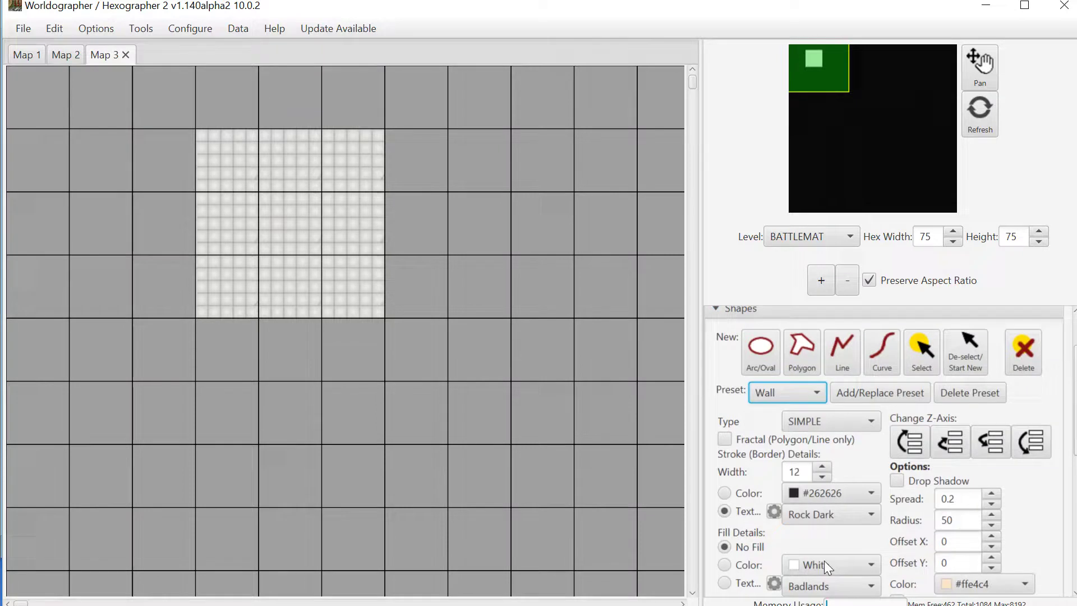
pyautogui.moveTo(1074, 415); pyautogui.dragTo(1074, 464)
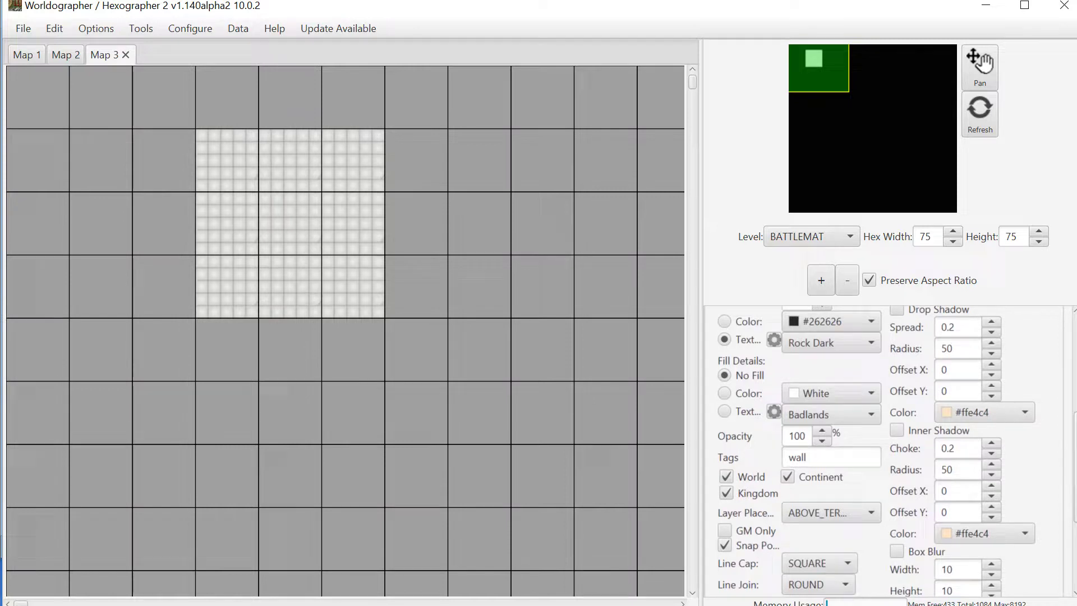
pyautogui.moveTo(1074, 432); pyautogui.dragTo(1074, 334)
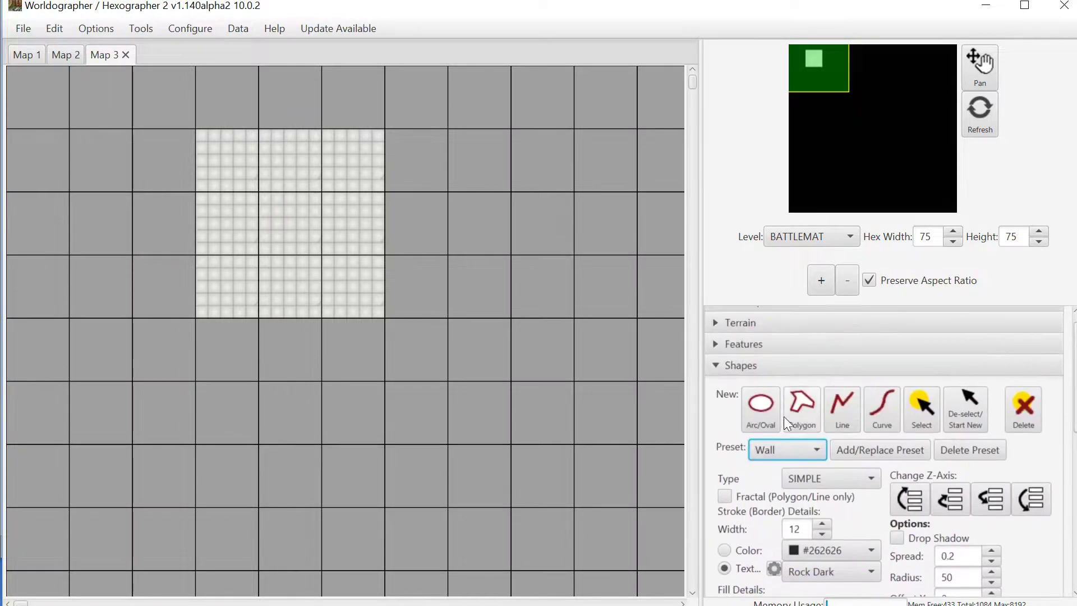
# - Draw a dark rock wall line down the floor's left edge, along the bottom and up the right side
pyautogui.click(833, 417)
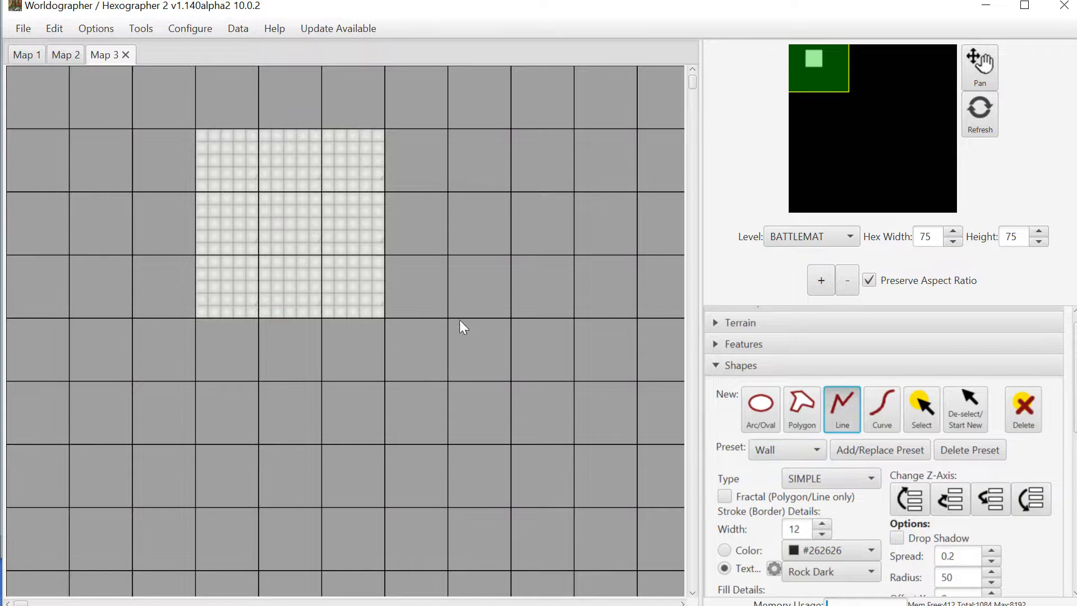
pyautogui.click(196, 130)
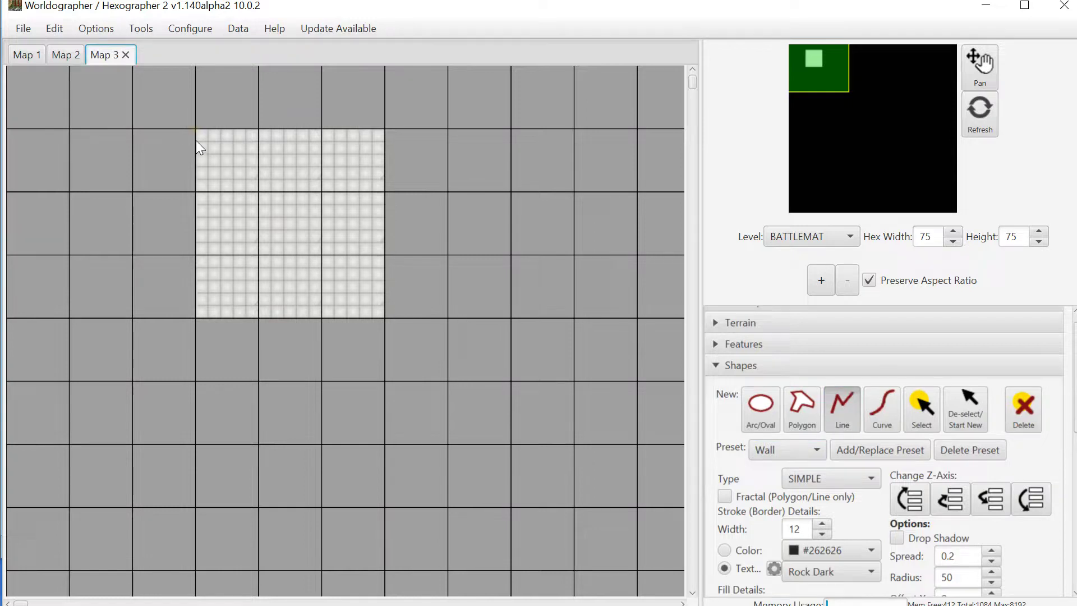
pyautogui.click(194, 315)
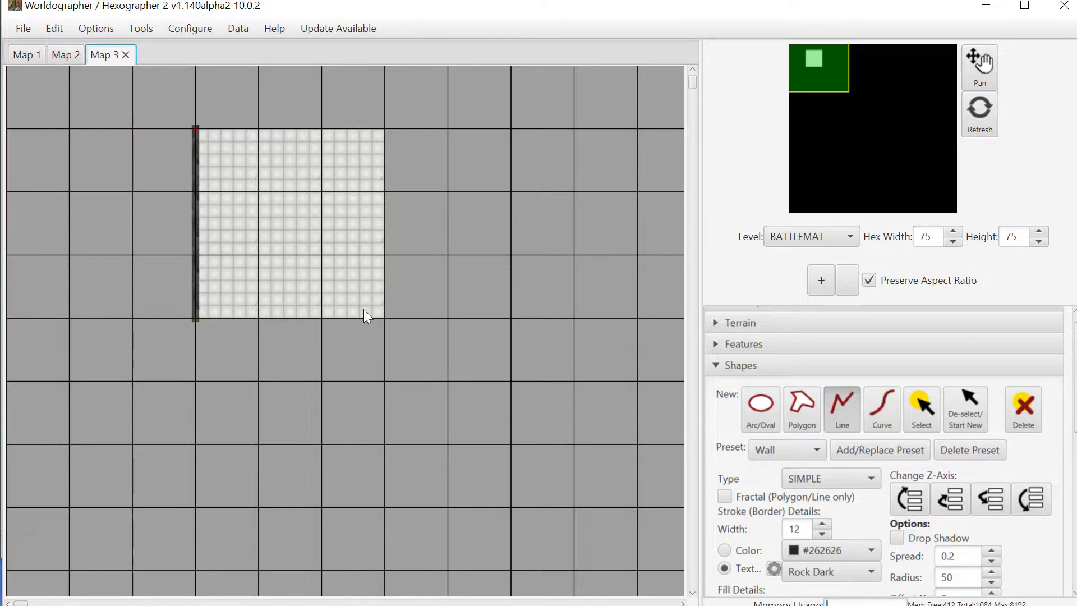
pyautogui.click(384, 319)
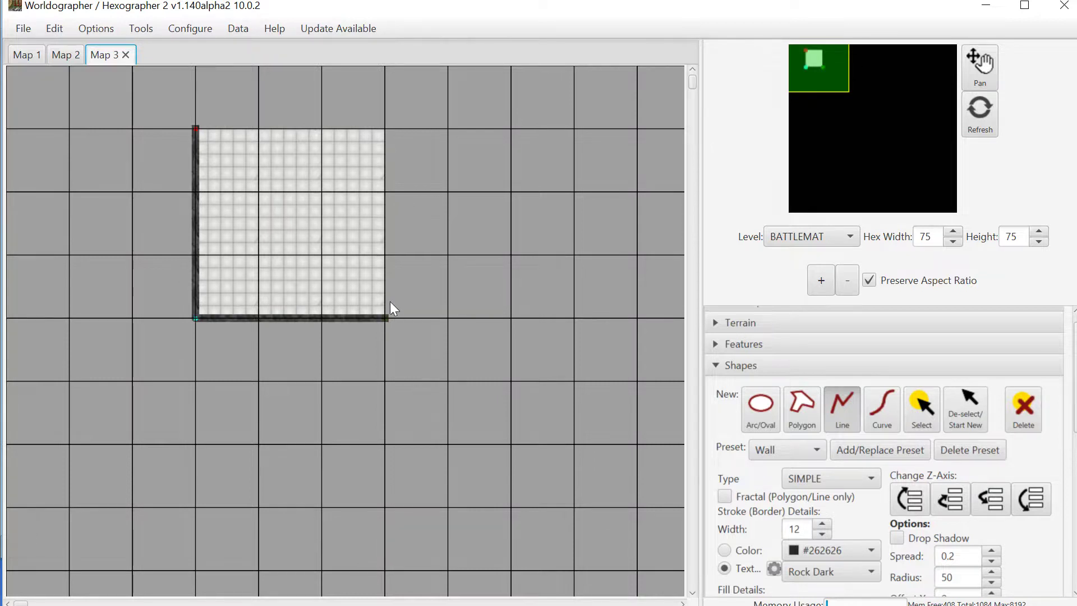
pyautogui.click(386, 303)
pyautogui.click(385, 285)
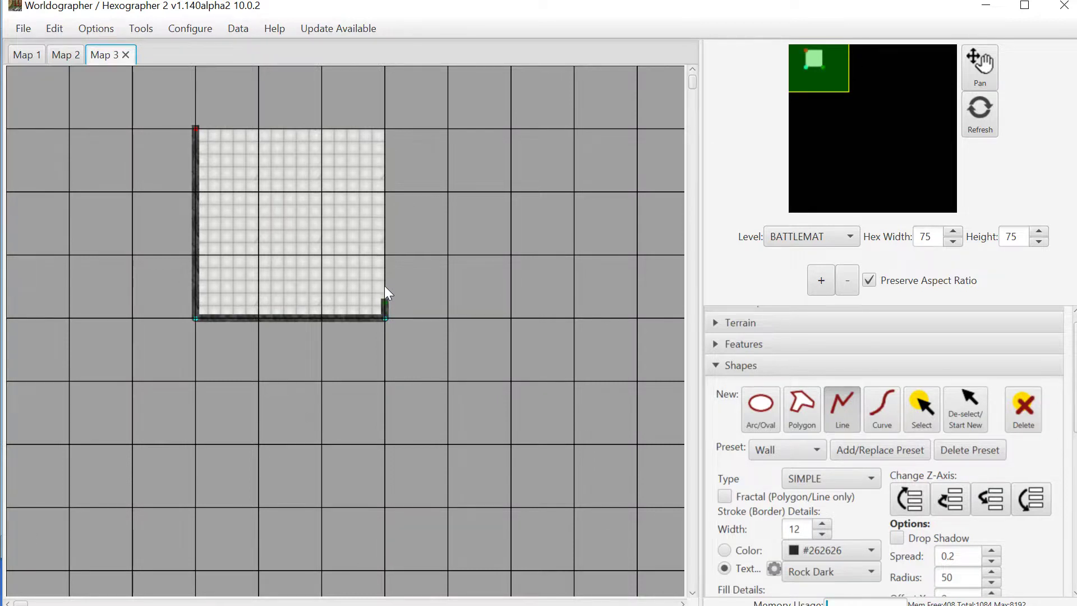
pyautogui.click(385, 256)
# - Undo a stray diagonal point, close the wall back to the top-left corner, and collapse Shapes
pyautogui.click(352, 223)
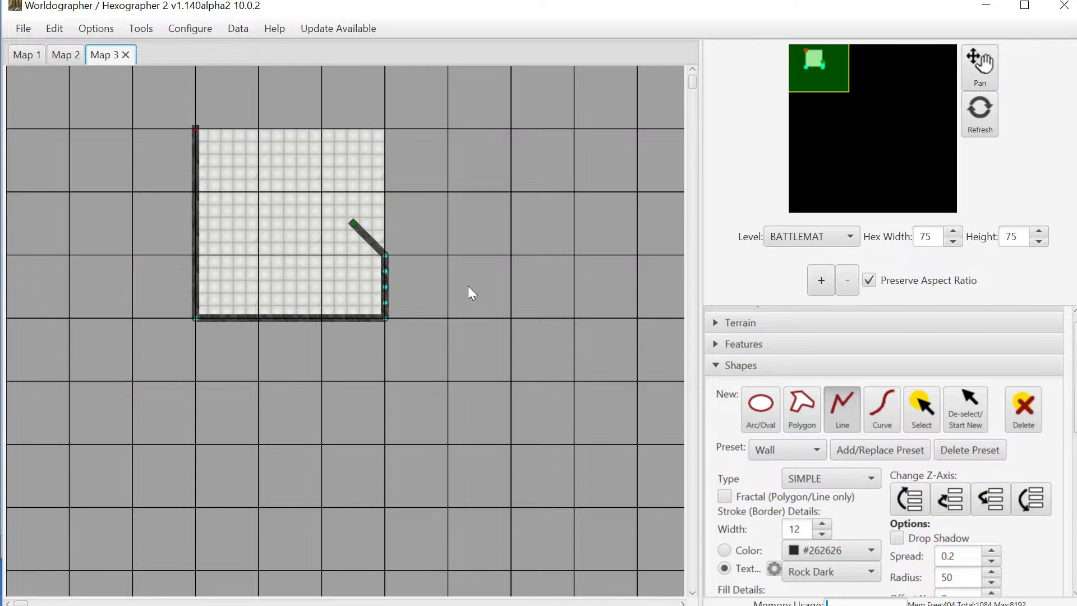
pyautogui.hotkey('ctrl', 'z')
pyautogui.click(385, 190)
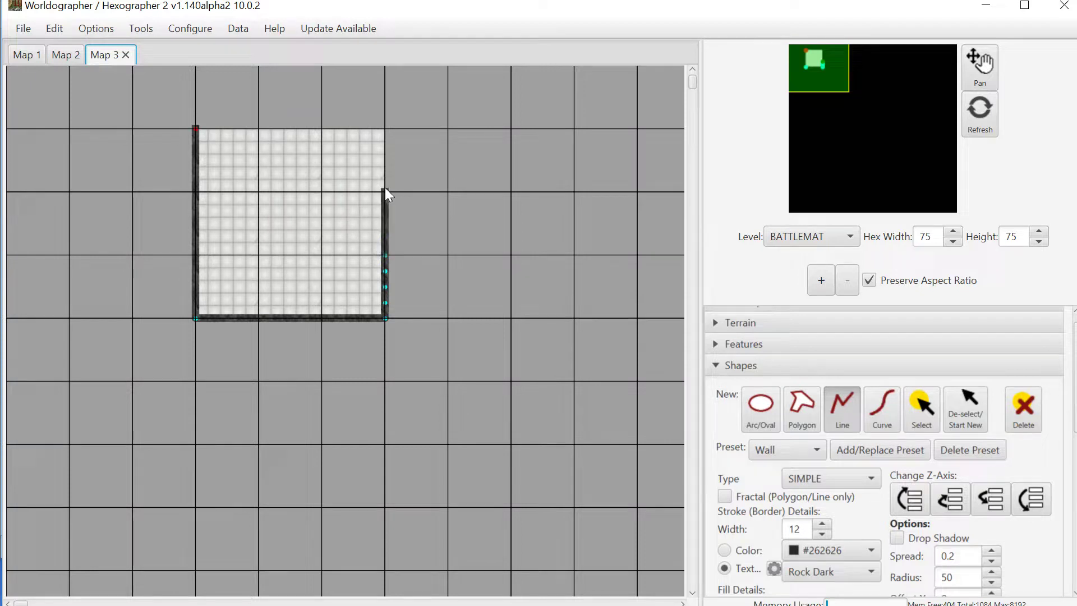
pyautogui.click(383, 129)
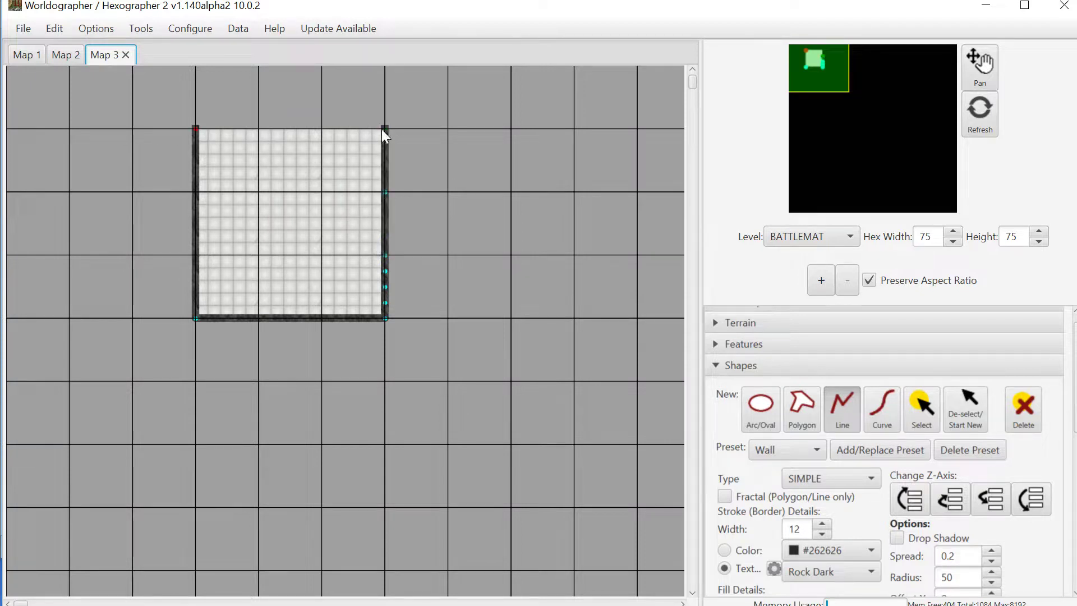
pyautogui.click(200, 130)
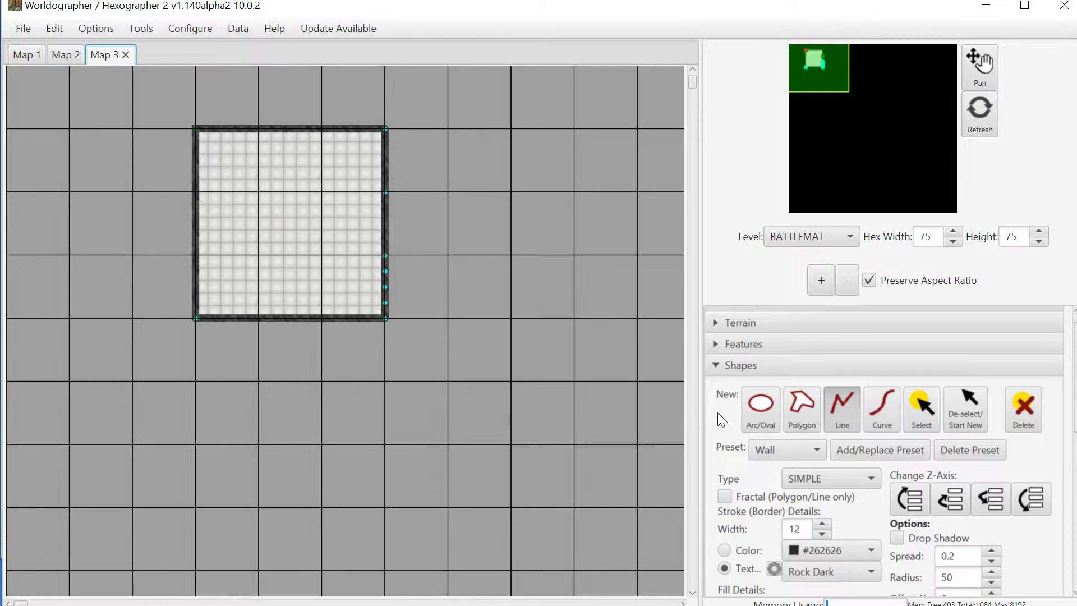
pyautogui.click(739, 370)
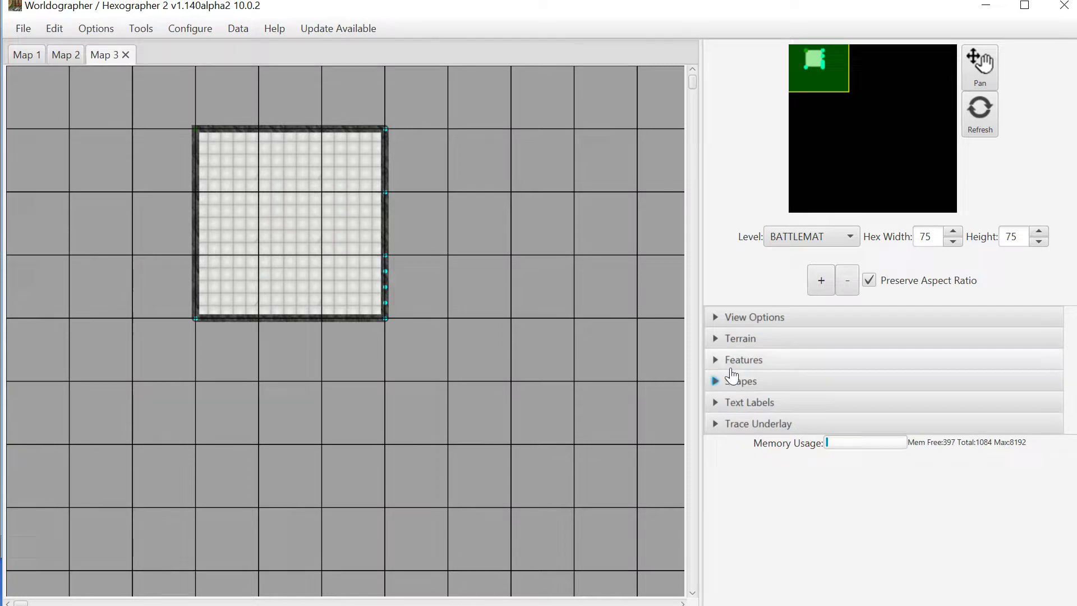
# - Switch to Polygon shapes with a Stone Light 5x5 textured fill
pyautogui.click(731, 385)
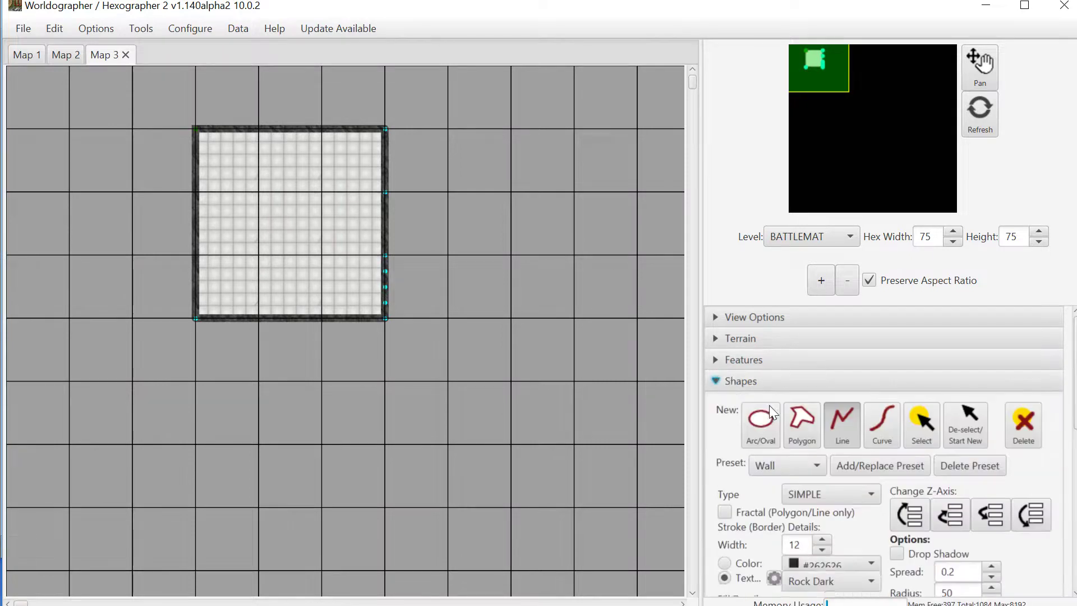
pyautogui.click(805, 432)
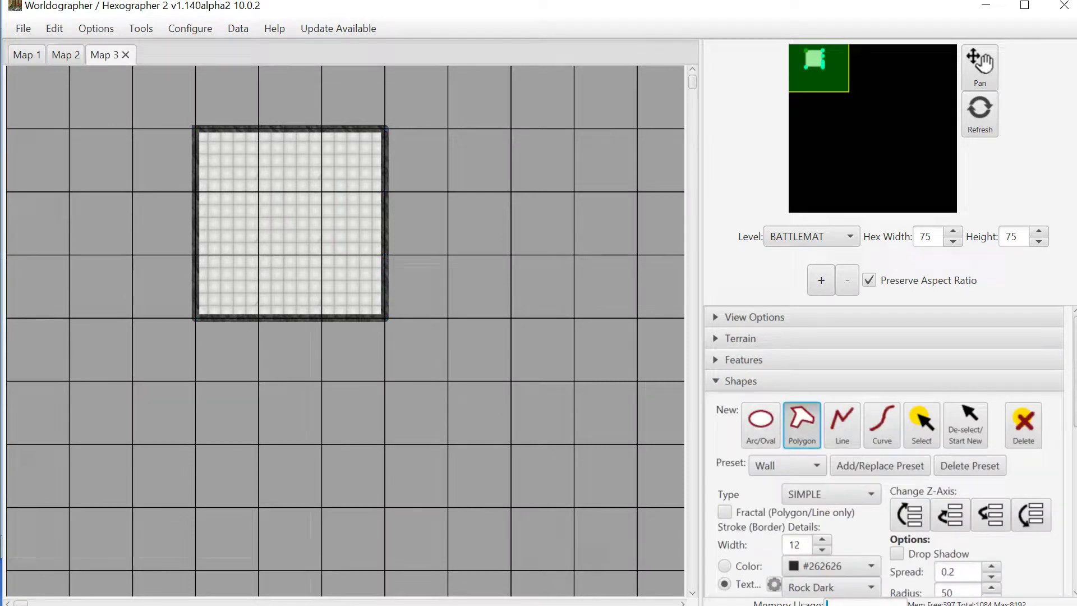
pyautogui.scroll(-5, 1020, 474)
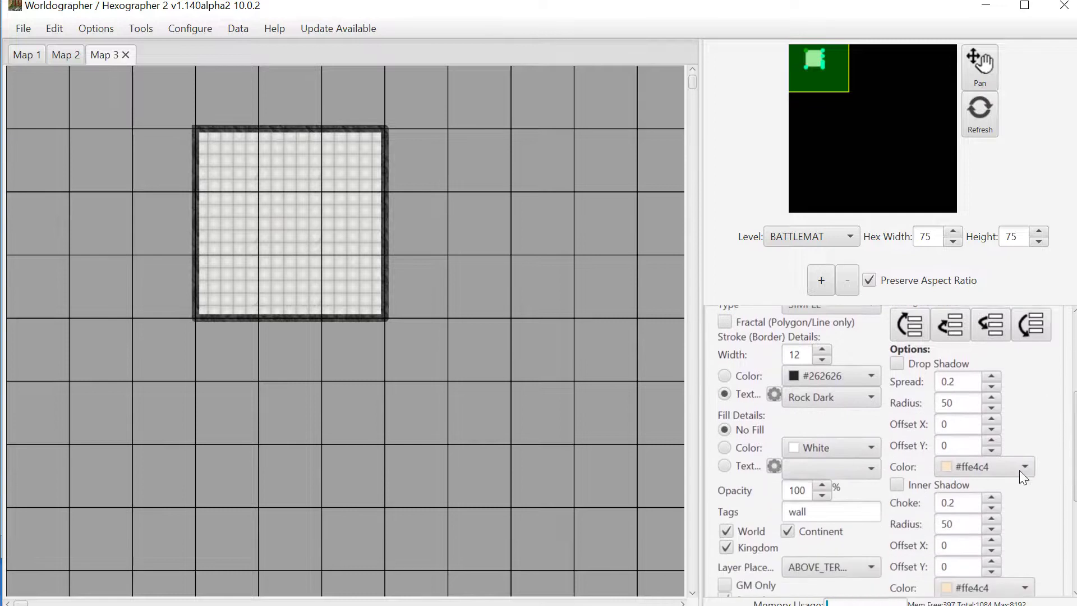
pyautogui.click(728, 461)
pyautogui.click(834, 465)
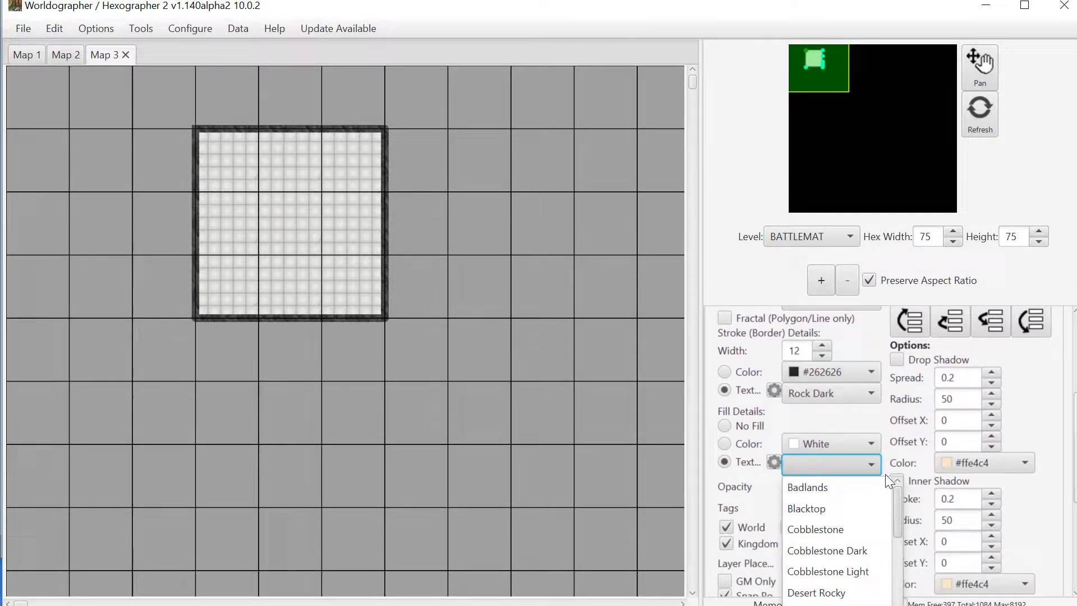
pyautogui.moveTo(896, 496); pyautogui.dragTo(894, 605)
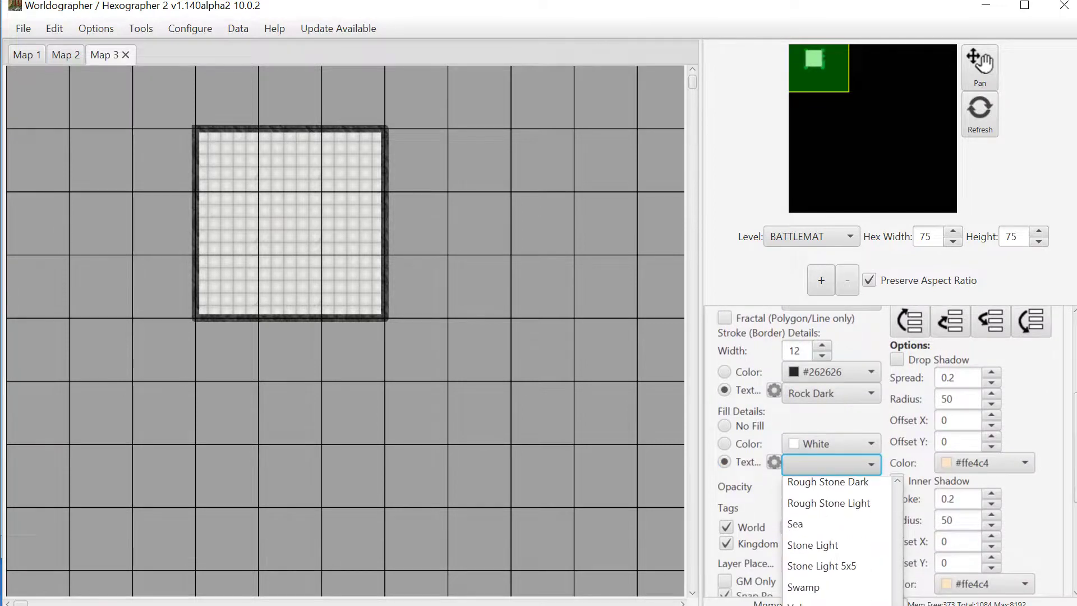
pyautogui.click(823, 566)
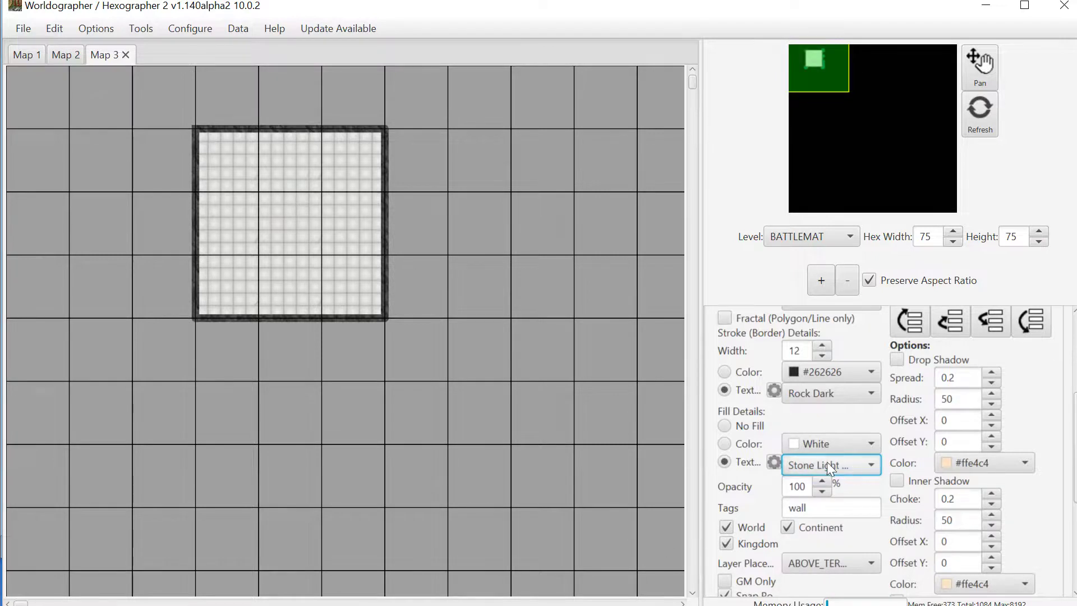
# - Replace the shape tag wall with room
pyautogui.scroll(-1, 1074, 474)
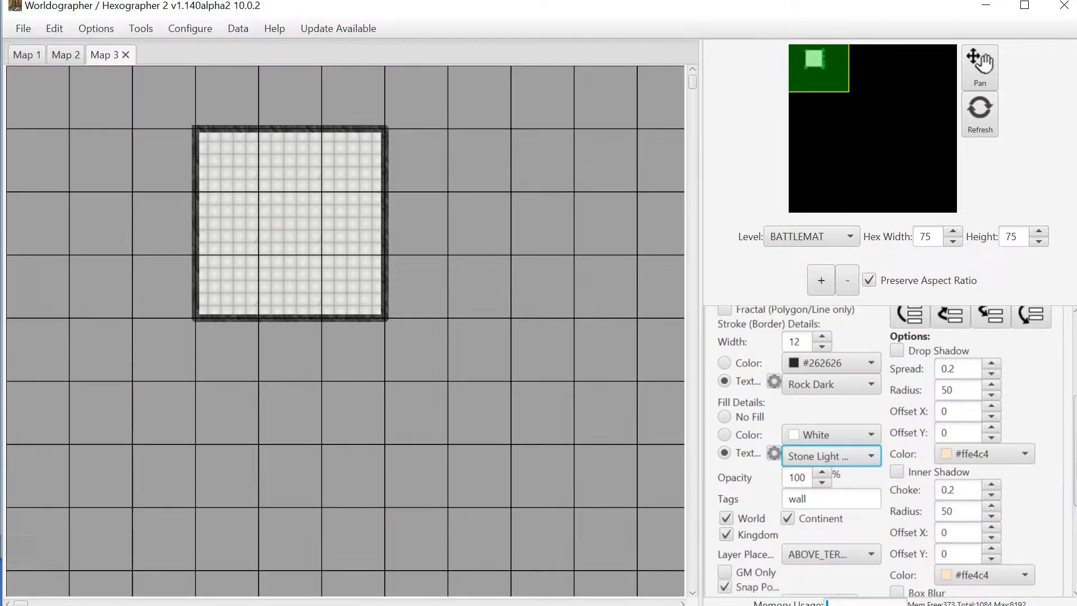
pyautogui.scroll(-3, 887, 449)
pyautogui.scroll(-2, 887, 449)
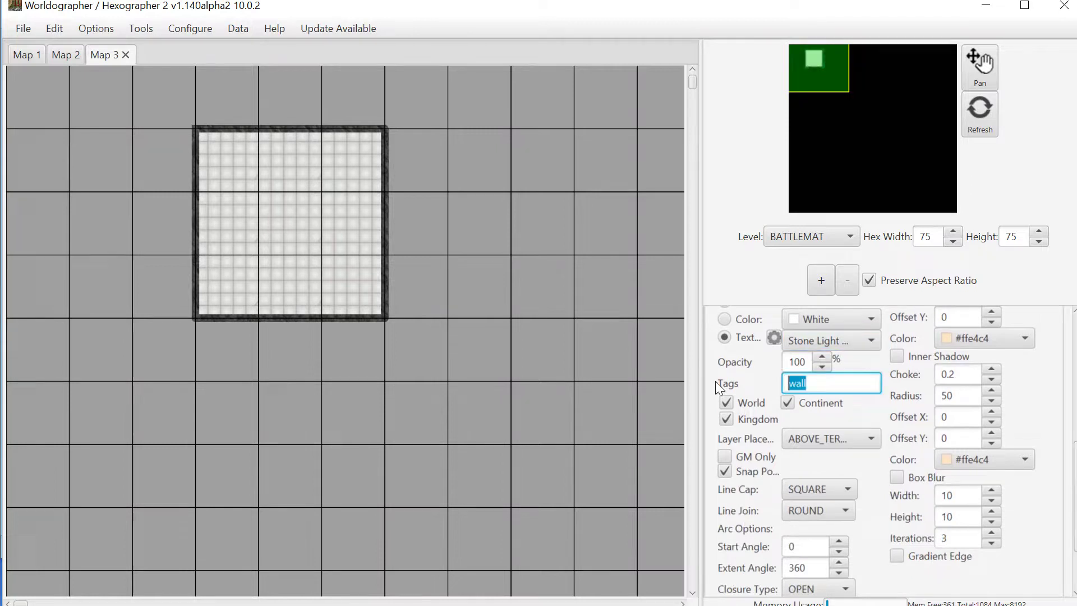
pyautogui.press('Tab')
pyautogui.press('Tab')
pyautogui.press('BackSpace')
pyautogui.write('room')
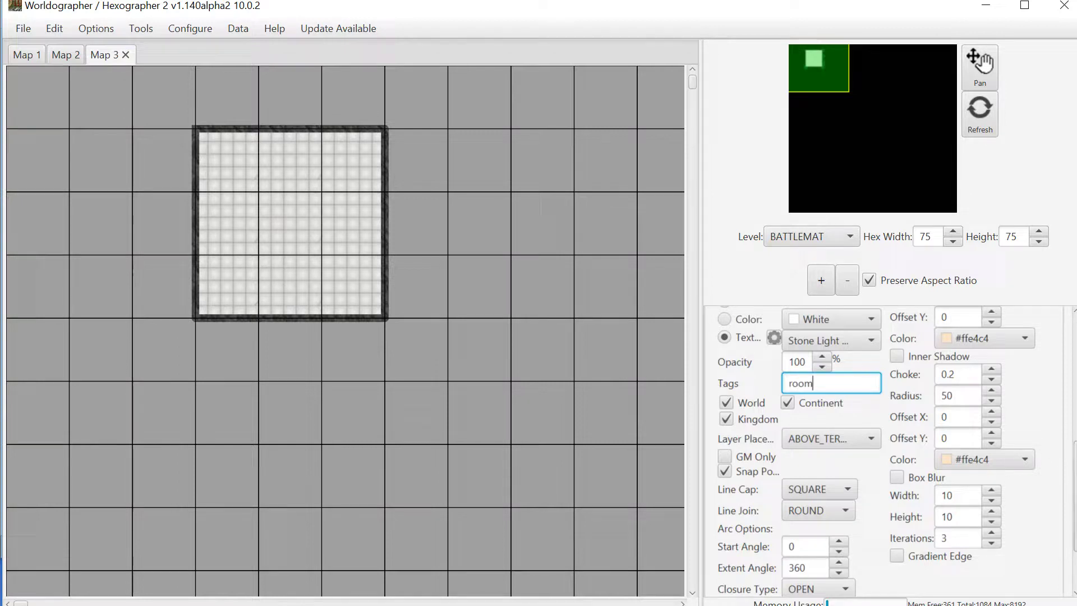
pyautogui.scroll(-2, 1074, 496)
pyautogui.scroll(10, 1074, 496)
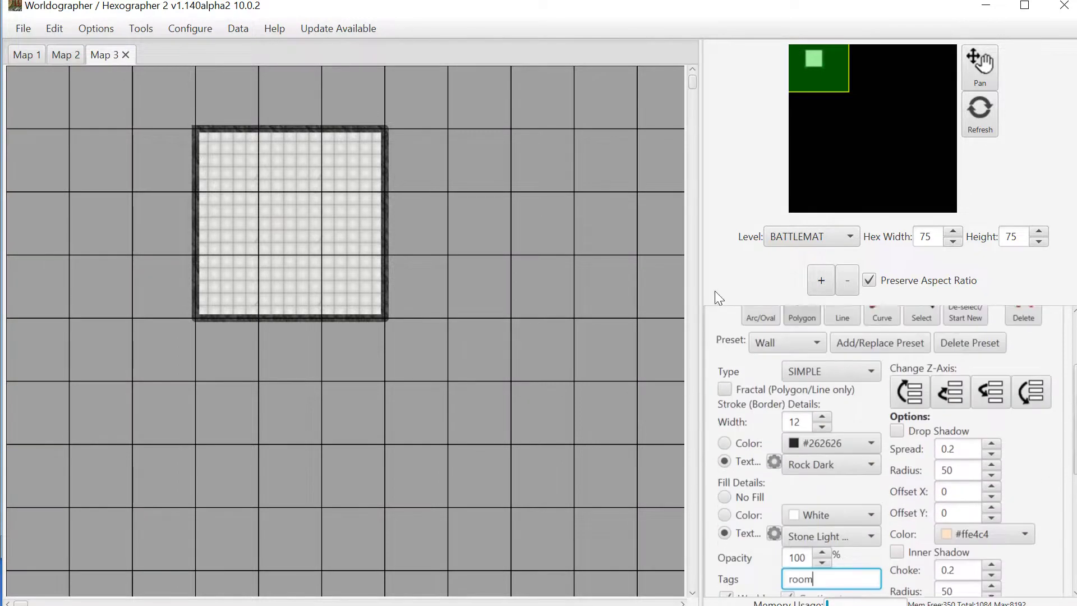
# - Draw a second square room polygon below-right of the first room
pyautogui.click(385, 319)
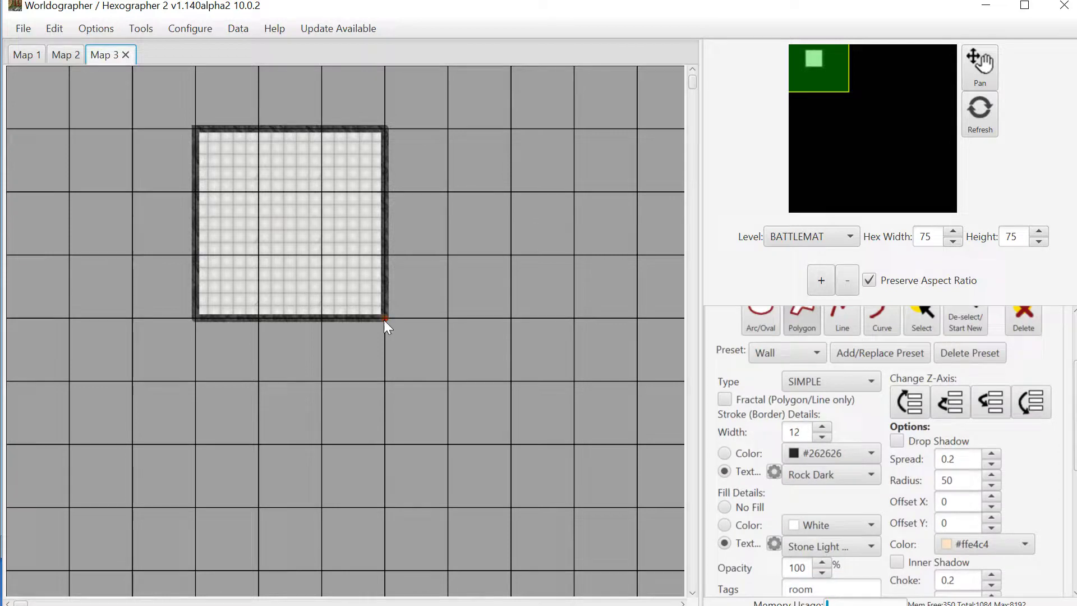
pyautogui.click(386, 507)
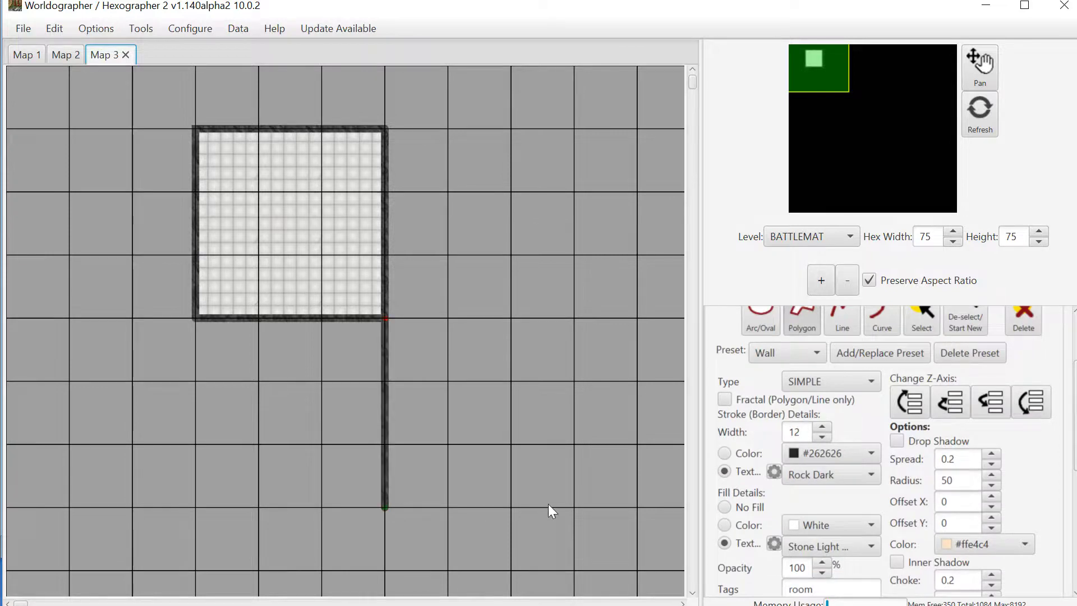
pyautogui.click(581, 506)
pyautogui.click(578, 319)
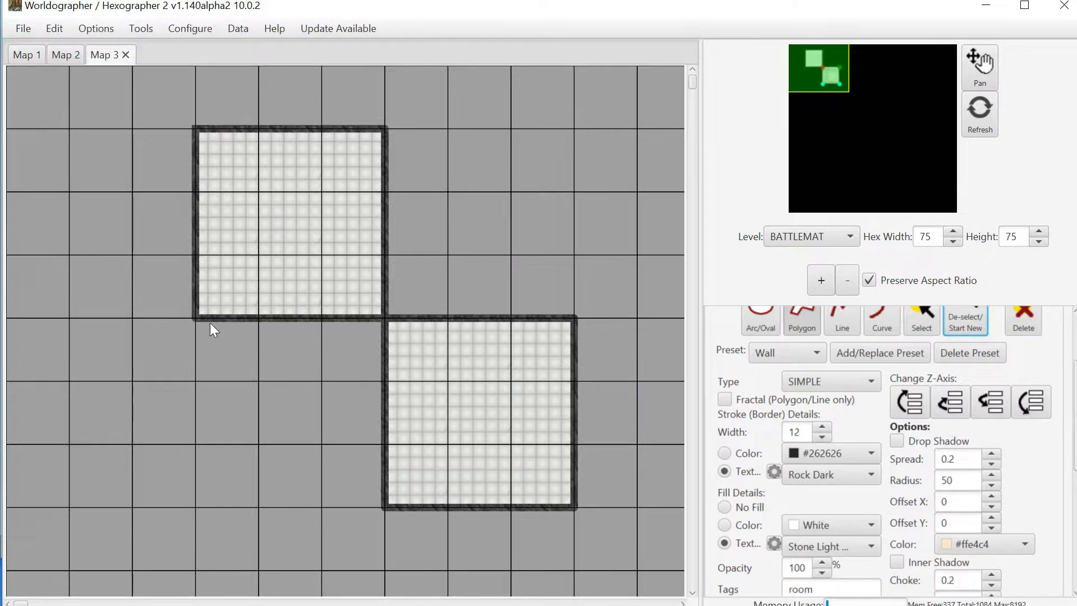
# - Draw a slanted corridor polygon linking the first room's bottom edge to the second room
pyautogui.click(196, 317)
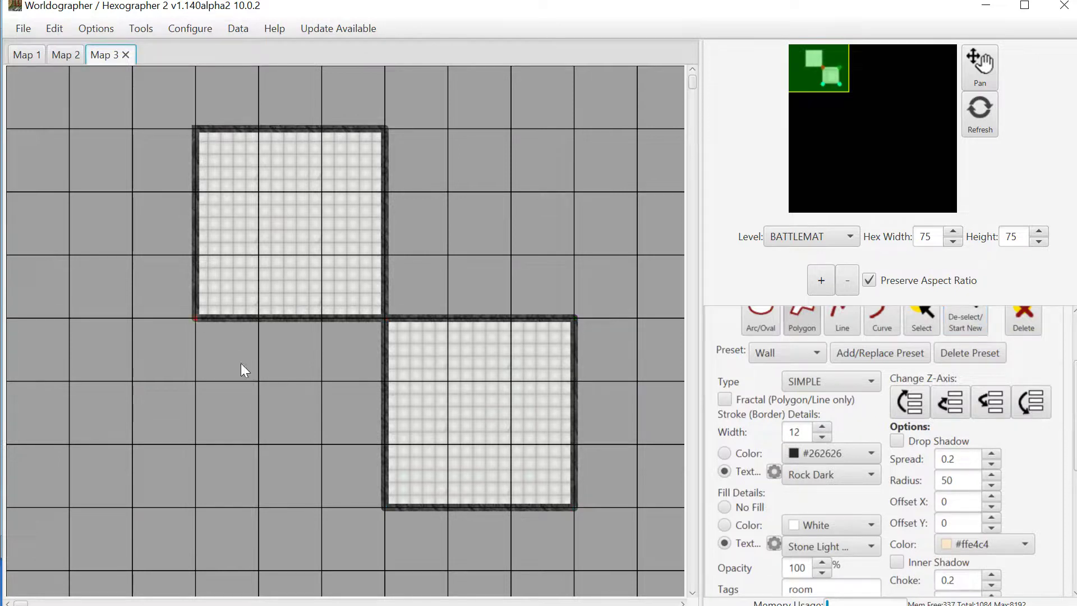
pyautogui.click(382, 509)
pyautogui.click(385, 444)
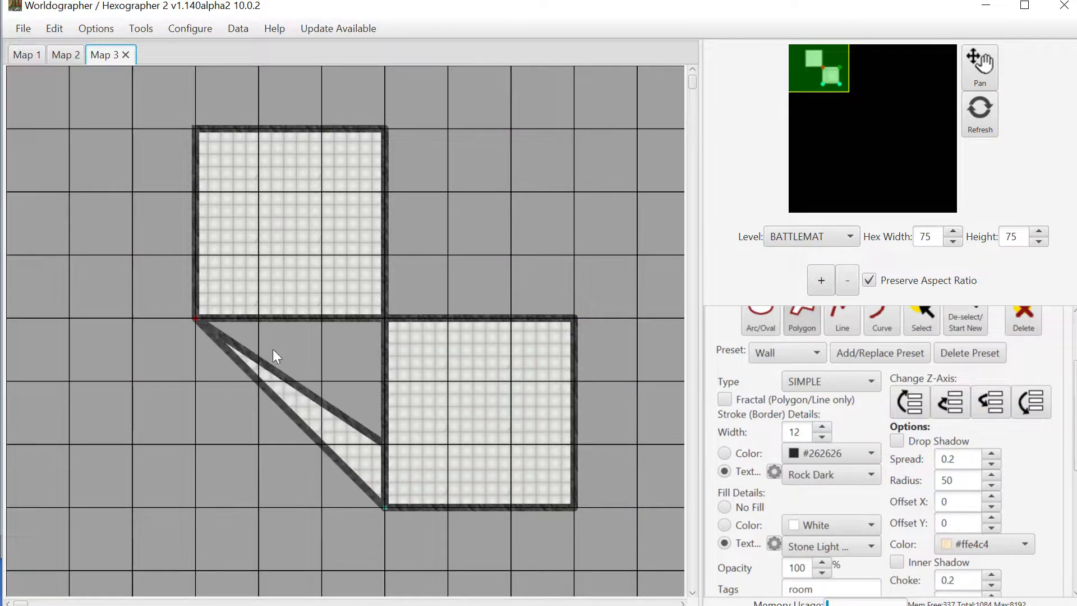
pyautogui.doubleClick(259, 318)
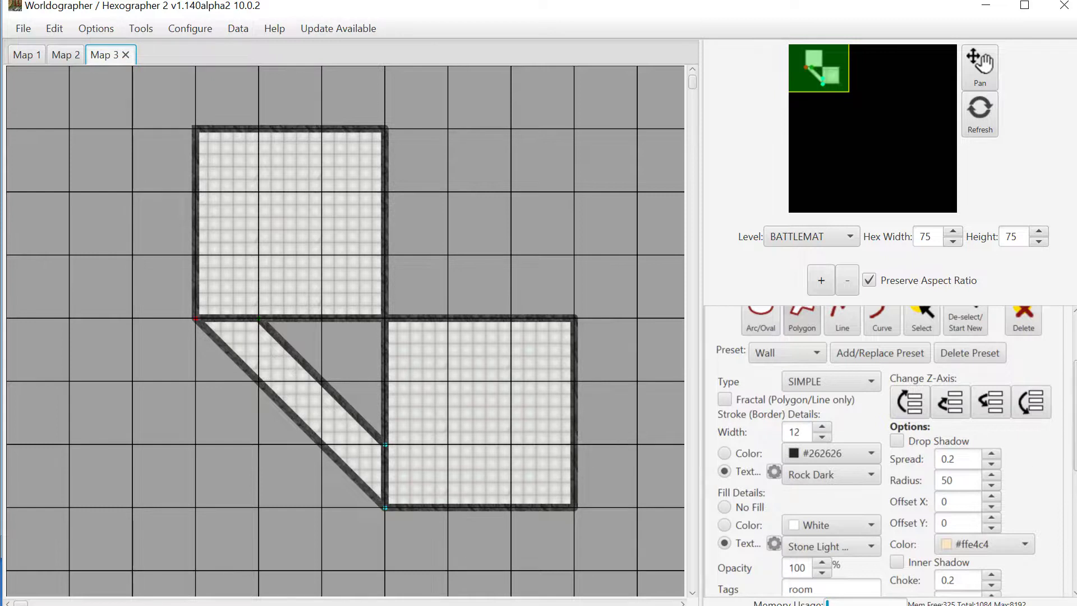
# - Switch Features to the Battlemat set and place a blue bed in the upper room's upper-left
pyautogui.scroll(-3, 1074, 416)
pyautogui.scroll(10, 1074, 415)
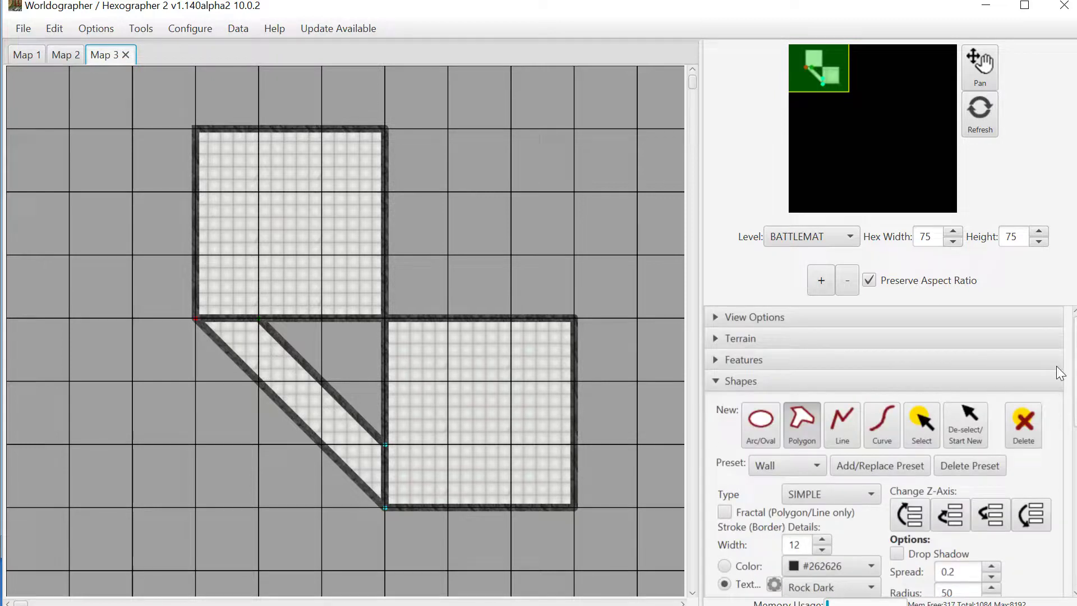
pyautogui.click(856, 366)
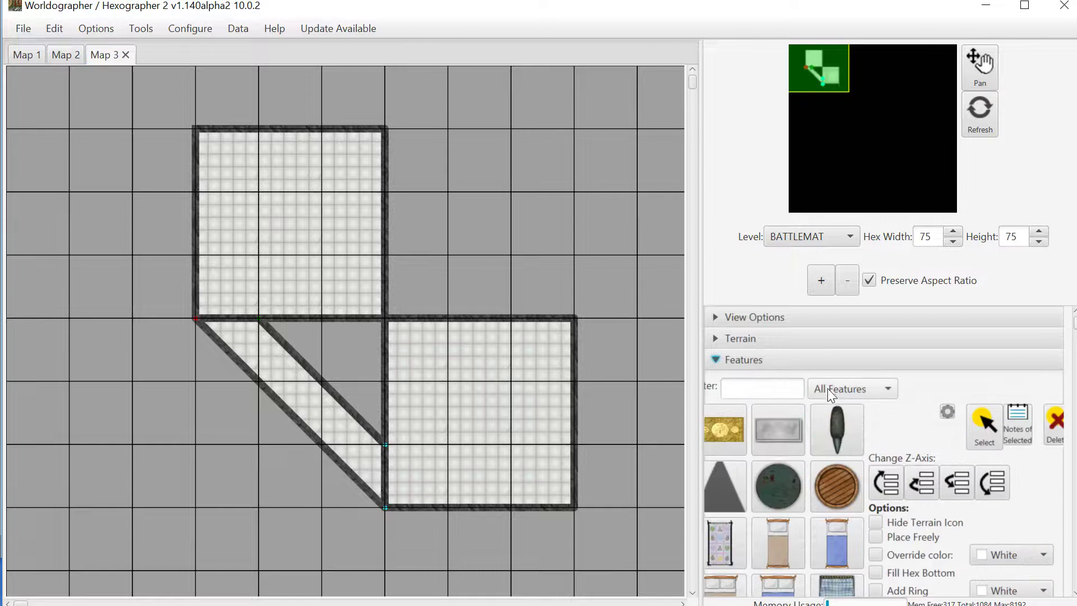
pyautogui.click(829, 388)
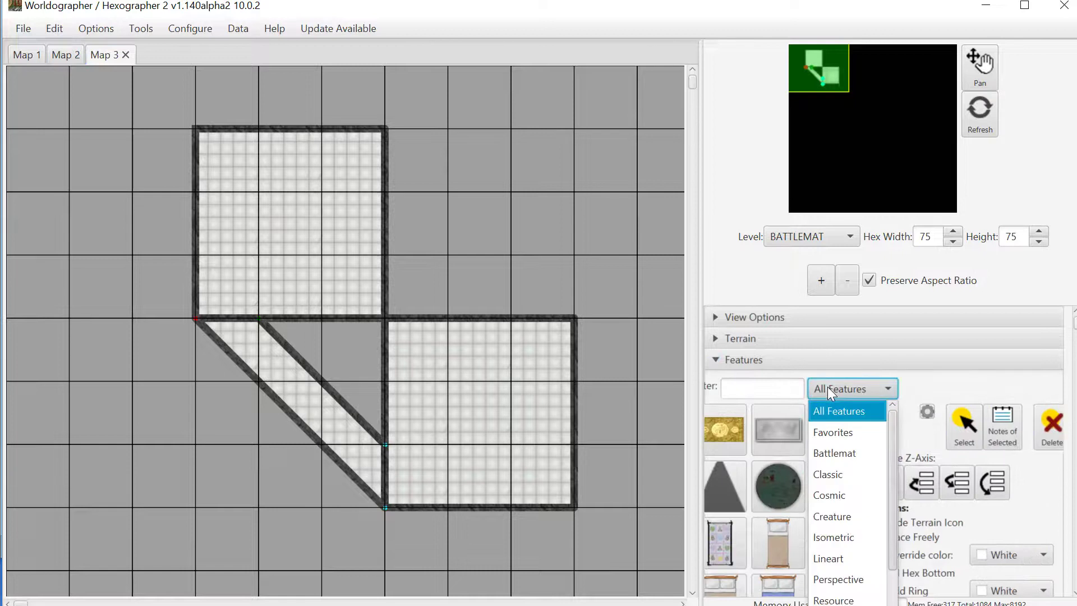
pyautogui.click(831, 449)
pyautogui.moveTo(700, 393); pyautogui.dragTo(648, 392)
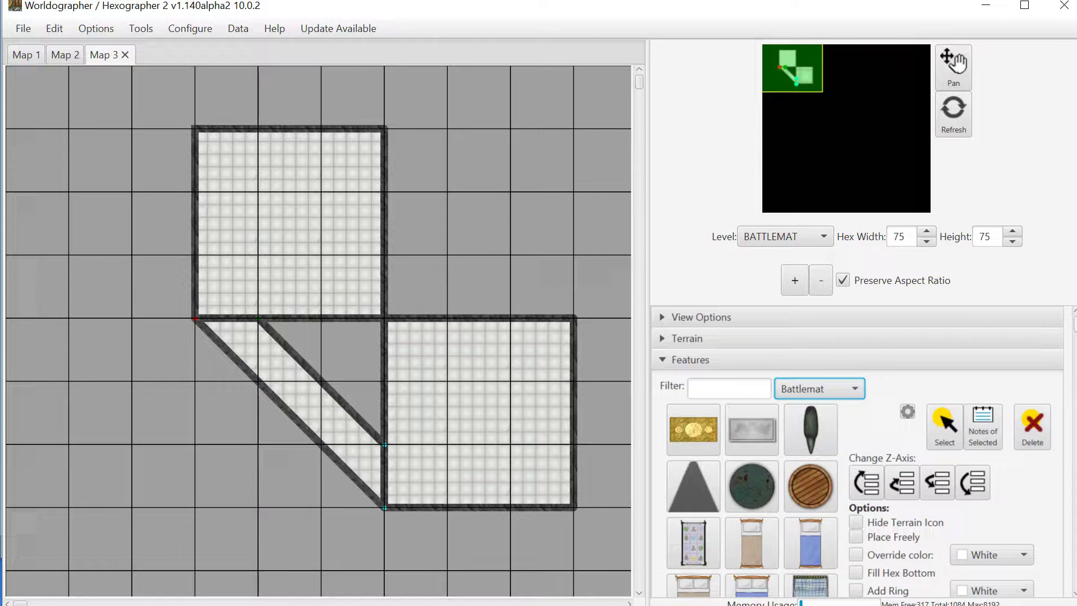
pyautogui.scroll(-3, 841, 449)
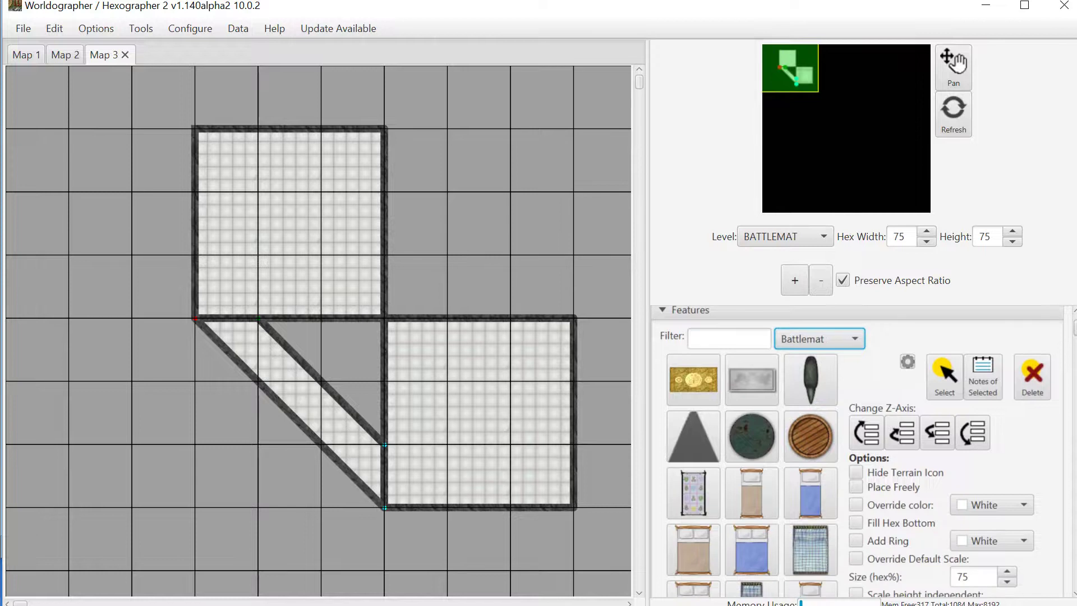
pyautogui.click(822, 476)
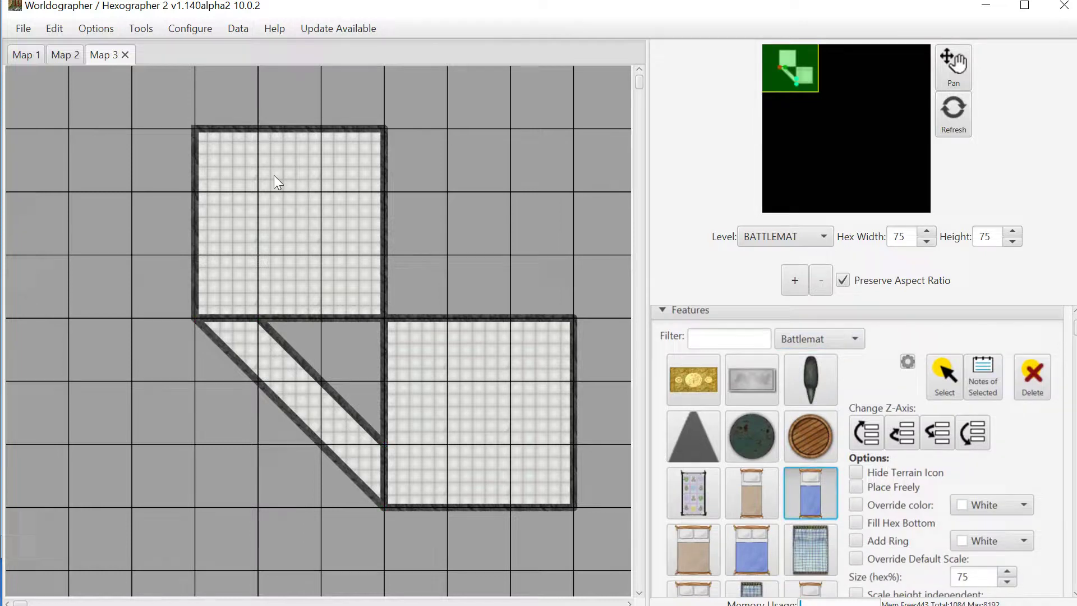
pyautogui.click(256, 192)
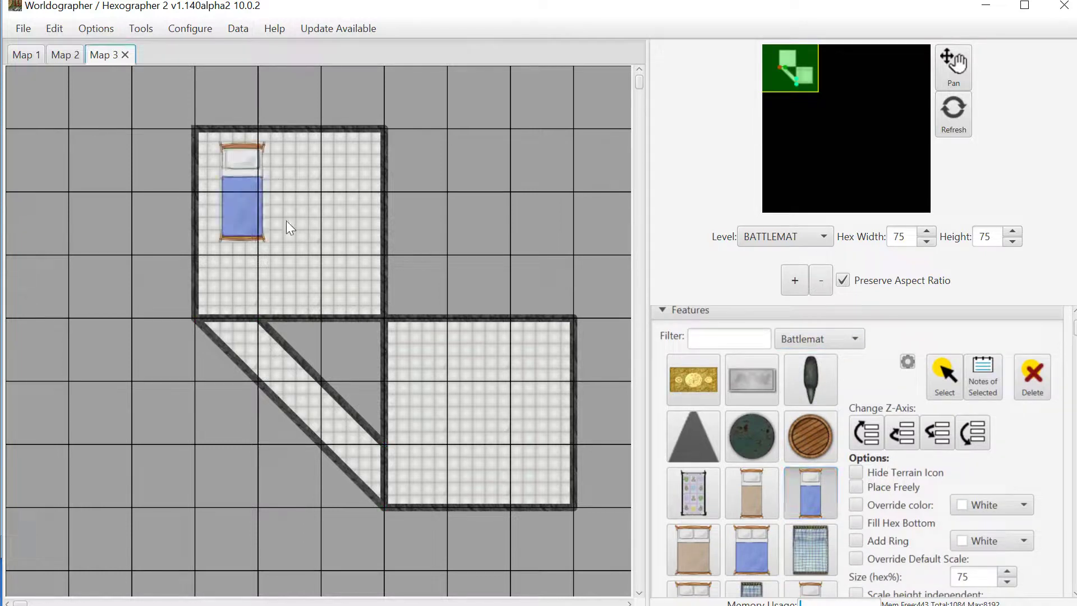
# - Select the bed, rotate it to 90°, and drag it to the upper room's top middle
pyautogui.click(934, 384)
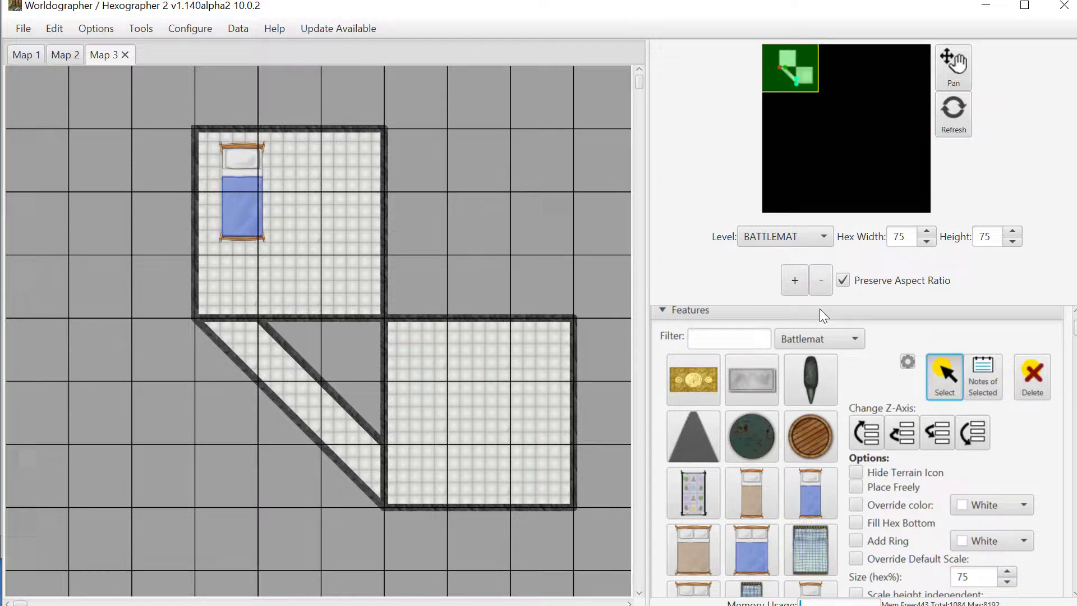
pyautogui.click(240, 191)
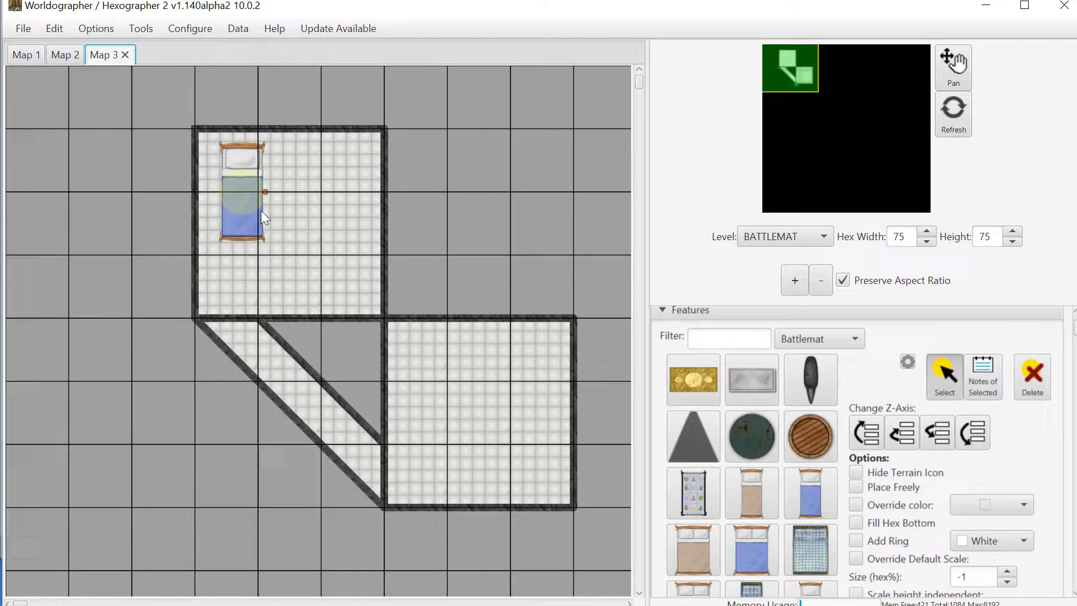
pyautogui.moveTo(265, 192)
pyautogui.mouseDown()
pyautogui.moveTo(261, 207)
pyautogui.moveTo(262, 176)
pyautogui.moveTo(268, 192)
pyautogui.mouseUp()
pyautogui.scroll(-6, 858, 449)
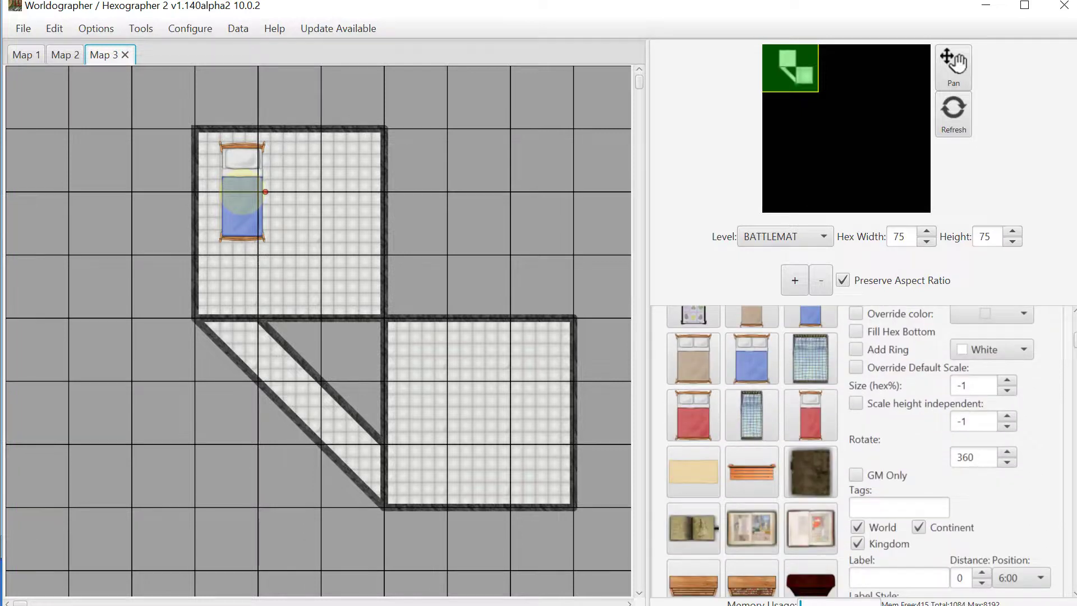
pyautogui.moveTo(980, 457); pyautogui.dragTo(928, 452)
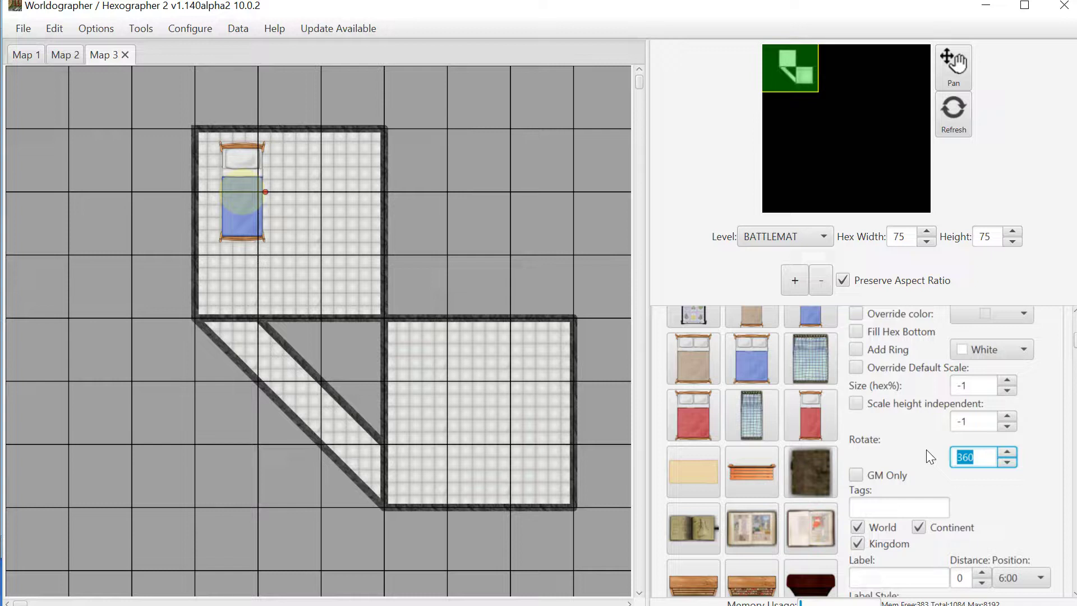
pyautogui.write('90')
pyautogui.press('Return')
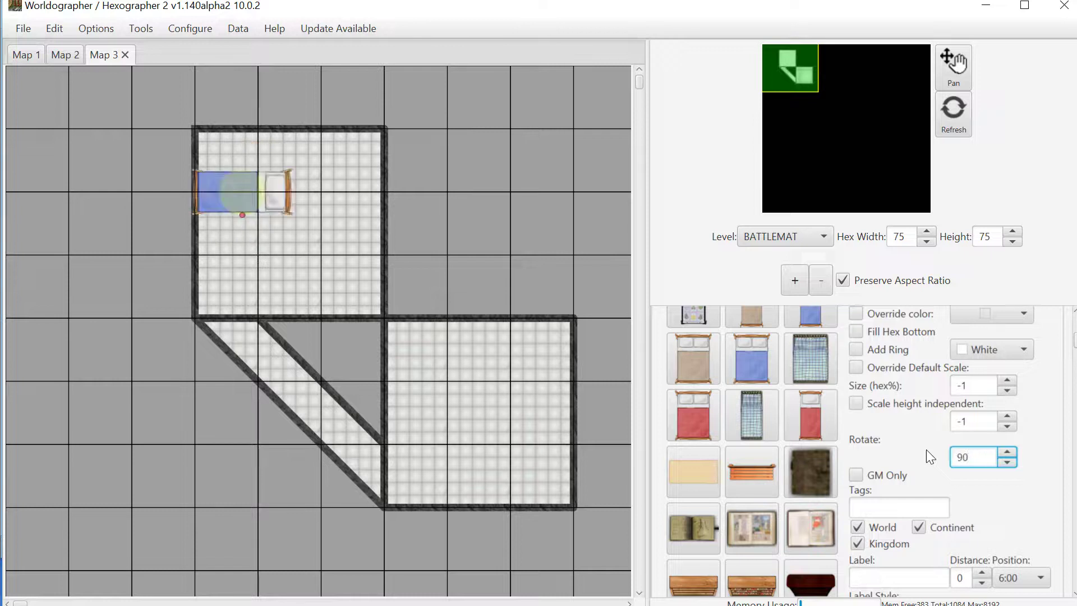
pyautogui.click(244, 193)
pyautogui.moveTo(243, 194); pyautogui.dragTo(323, 194)
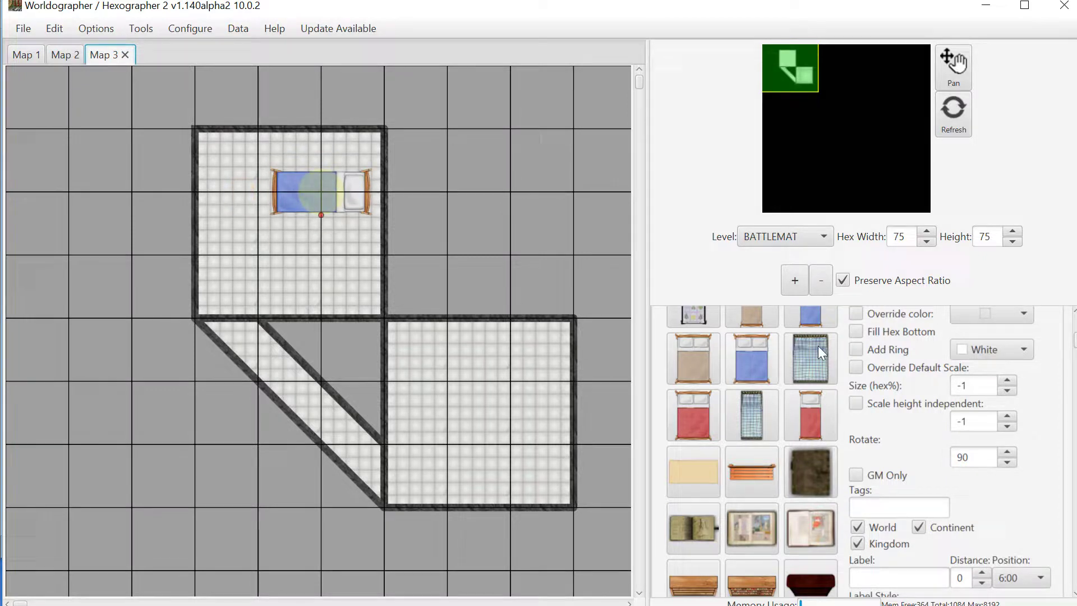
# - Enable Place Freely and move the blue bed flush against the upper room's top wall
pyautogui.scroll(5, 1075, 341)
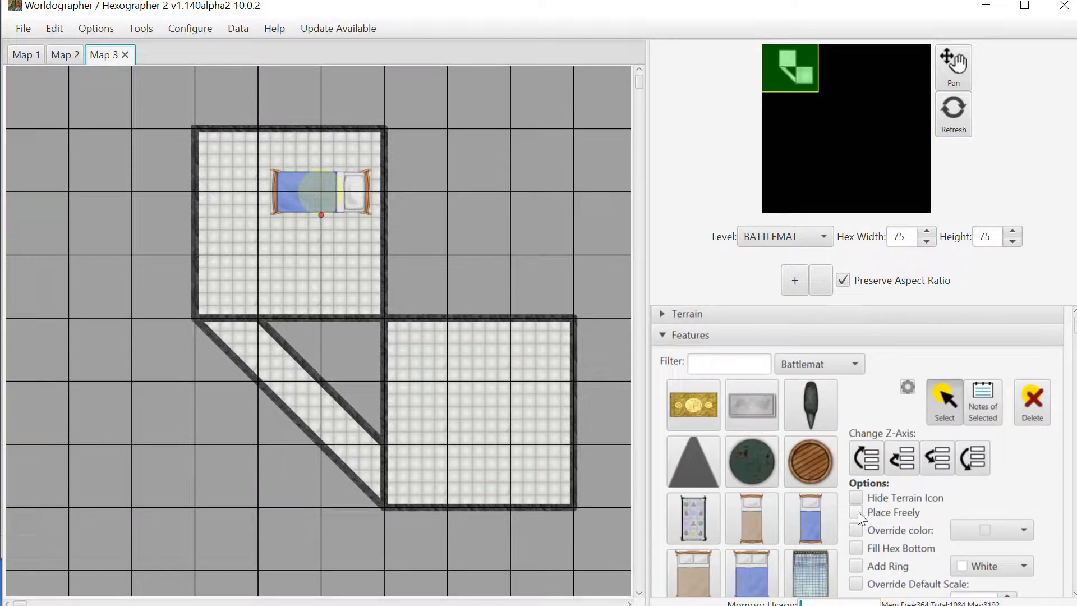
pyautogui.click(856, 512)
pyautogui.moveTo(325, 189); pyautogui.dragTo(324, 161)
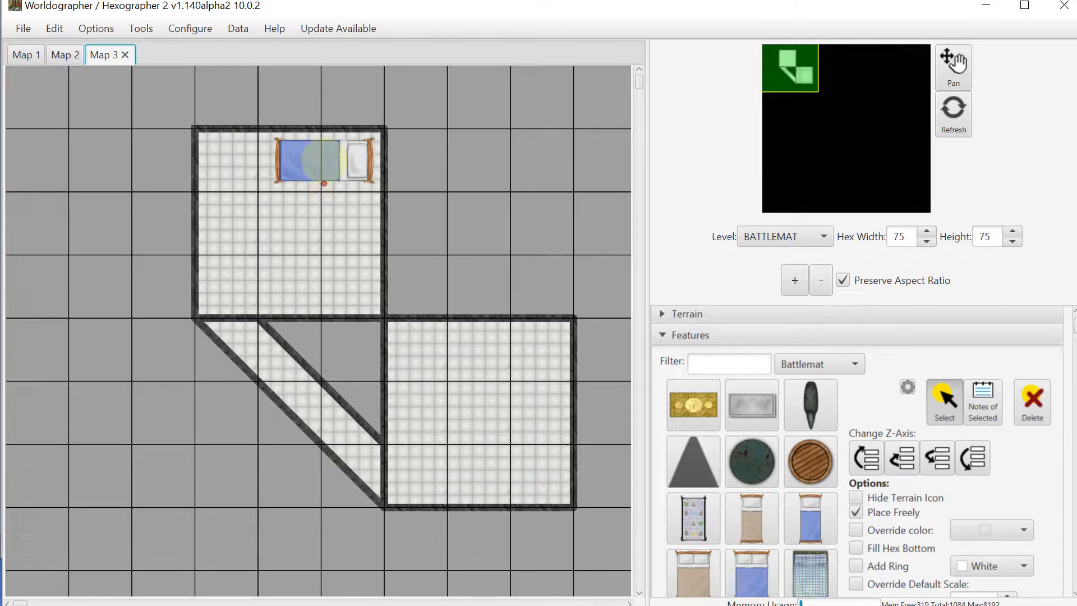
# - Filter features by 'Door' and place a wooden door on the lower room's wall
pyautogui.click(729, 364)
pyautogui.write('Doo')
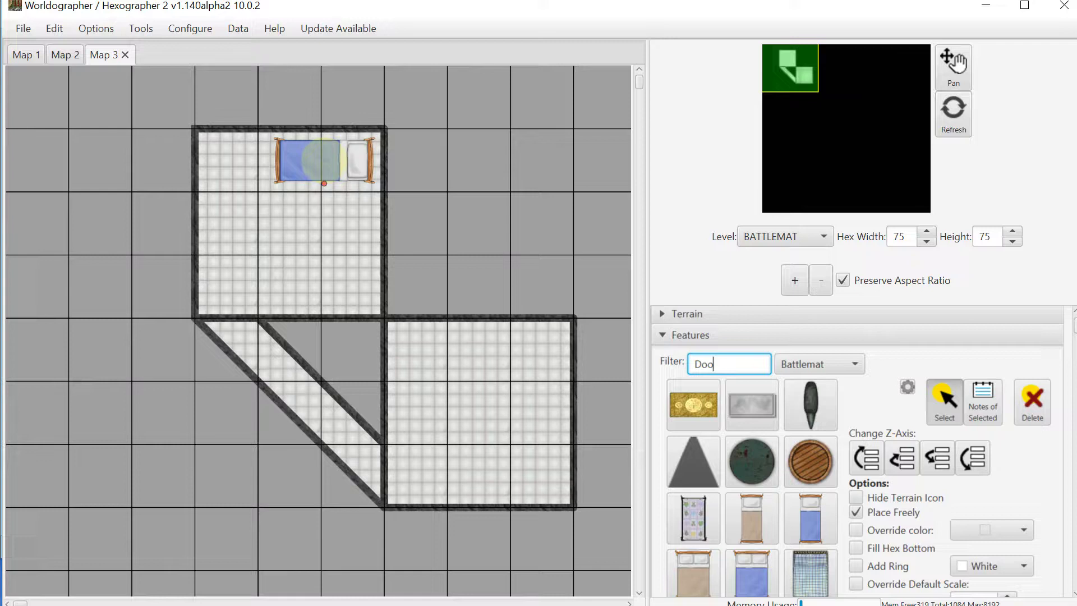
pyautogui.write('r')
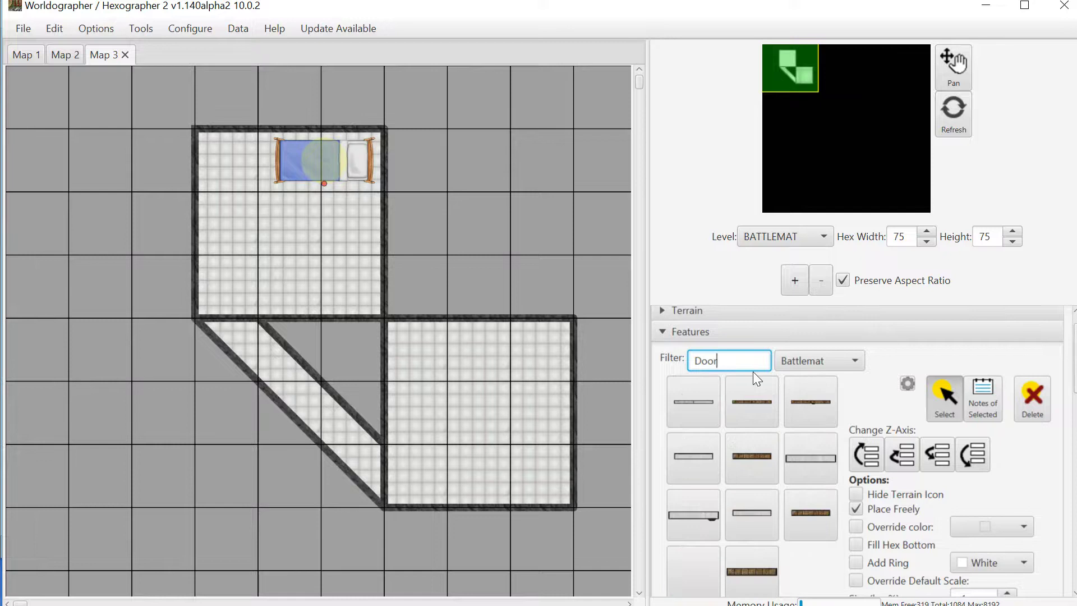
pyautogui.click(762, 578)
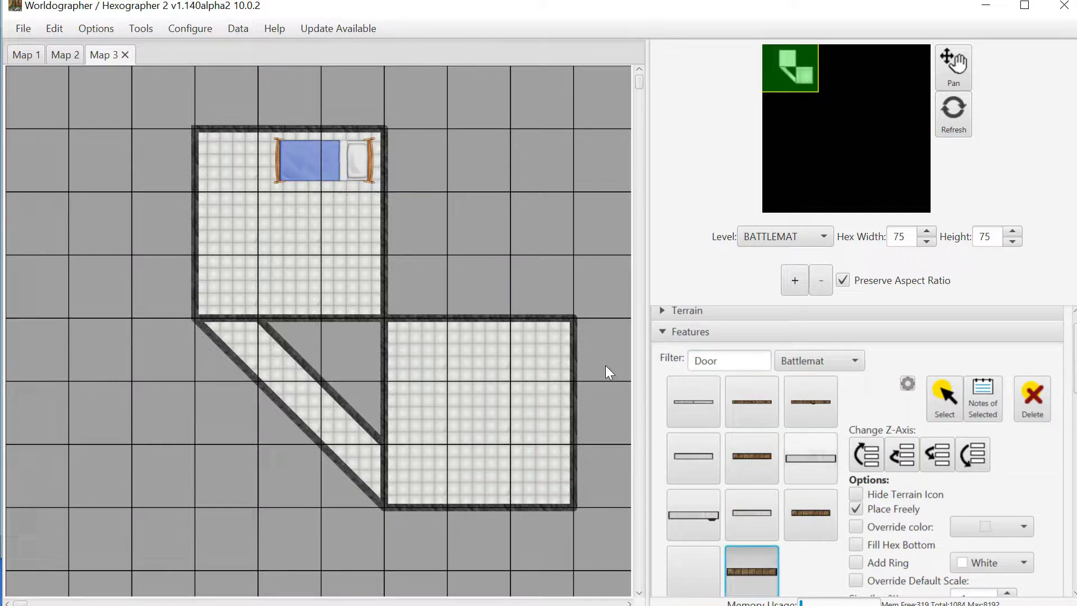
pyautogui.click(386, 474)
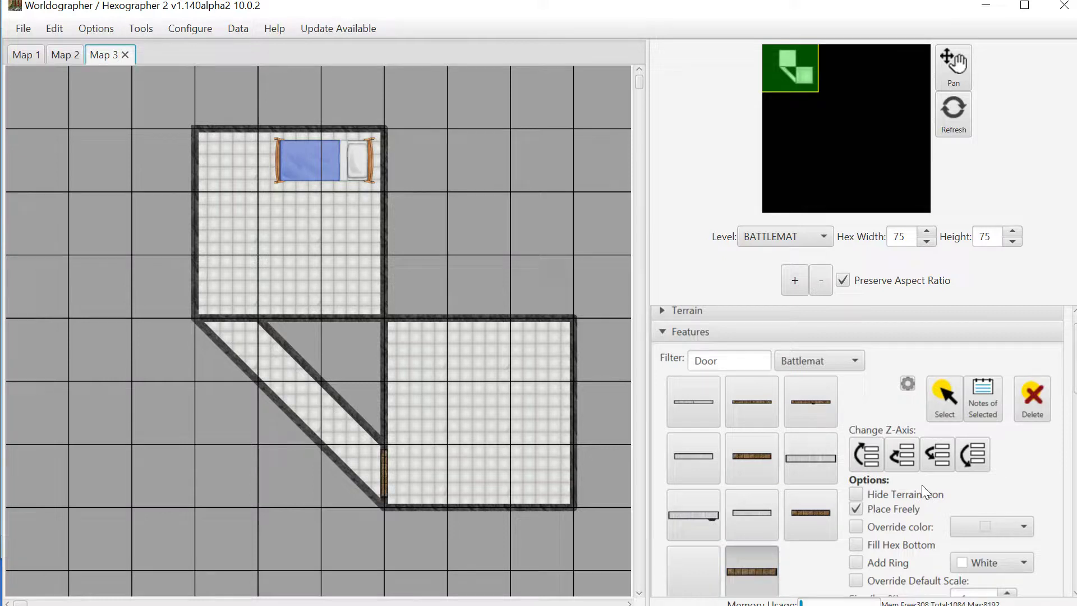
# - Set the door's Rotate value to 0 for a horizontal door at the upper room
pyautogui.moveTo(1074, 358); pyautogui.dragTo(1074, 411)
pyautogui.moveTo(979, 465); pyautogui.dragTo(936, 465)
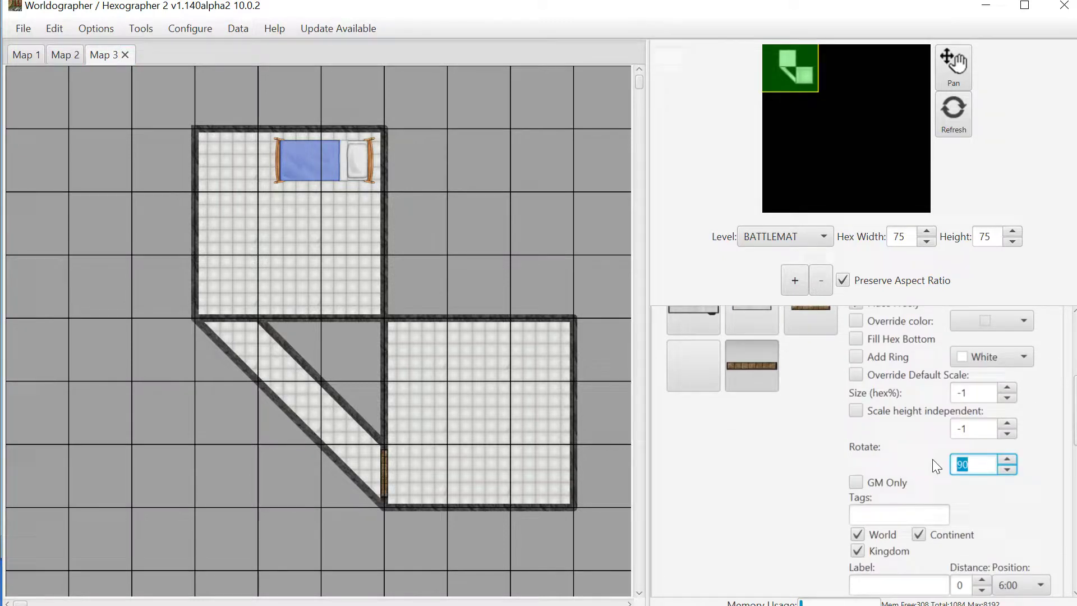
pyautogui.write('0')
pyautogui.scroll(5, 1074, 429)
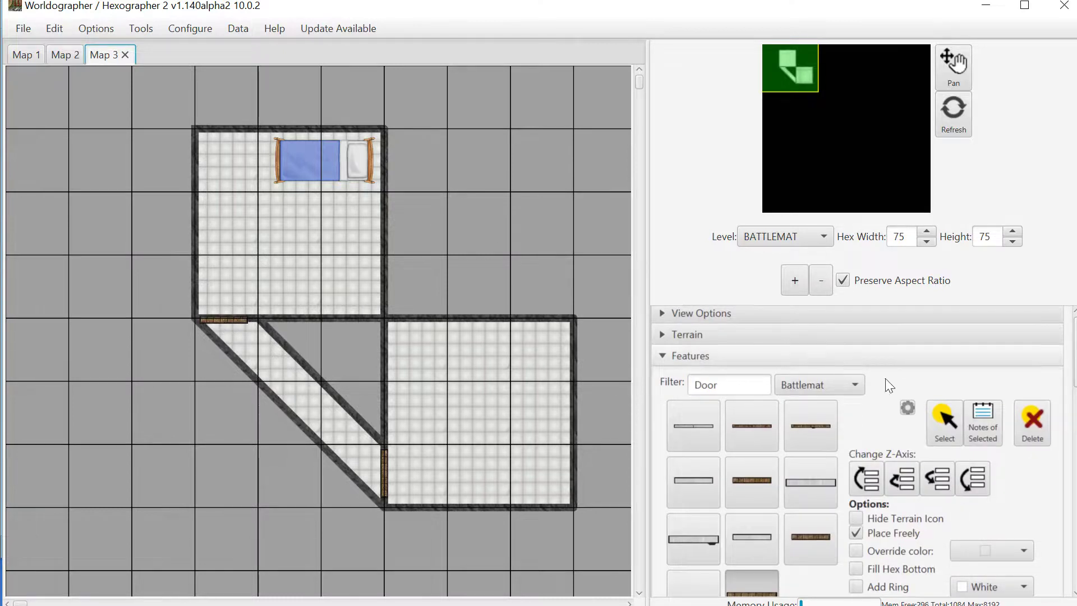
pyautogui.scroll(-5, 1075, 417)
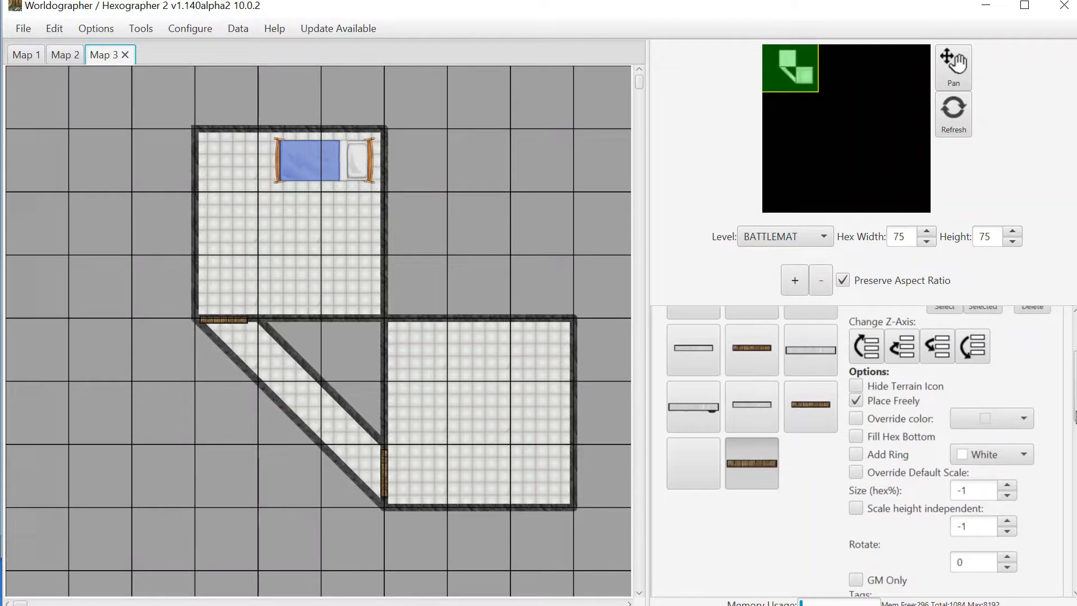
pyautogui.scroll(5, 1075, 417)
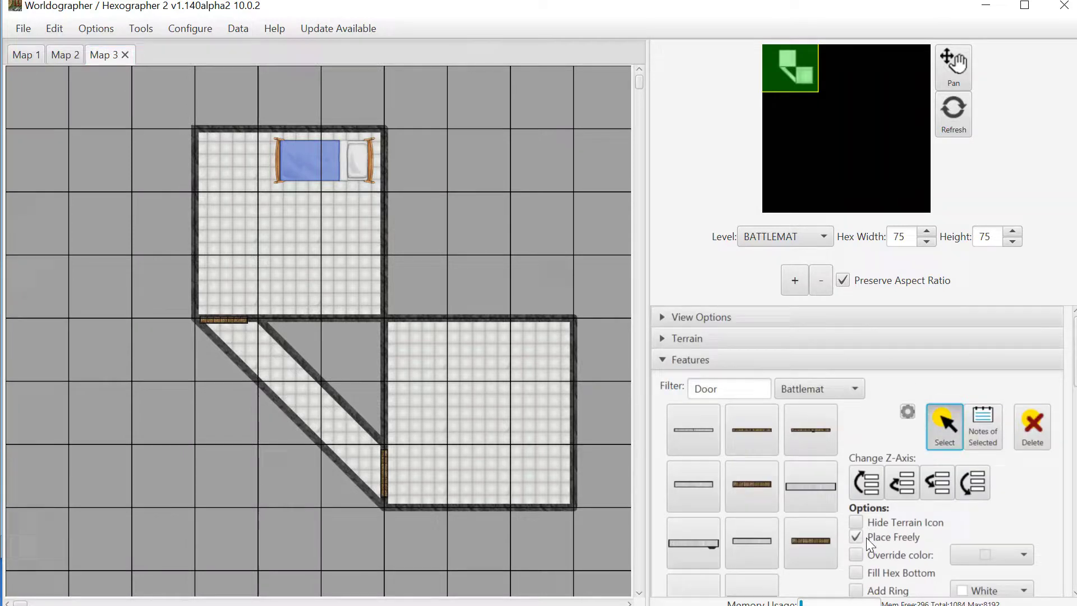
# - Turn off Place Freely and snap the top door onto the upper room's opening
pyautogui.click(228, 319)
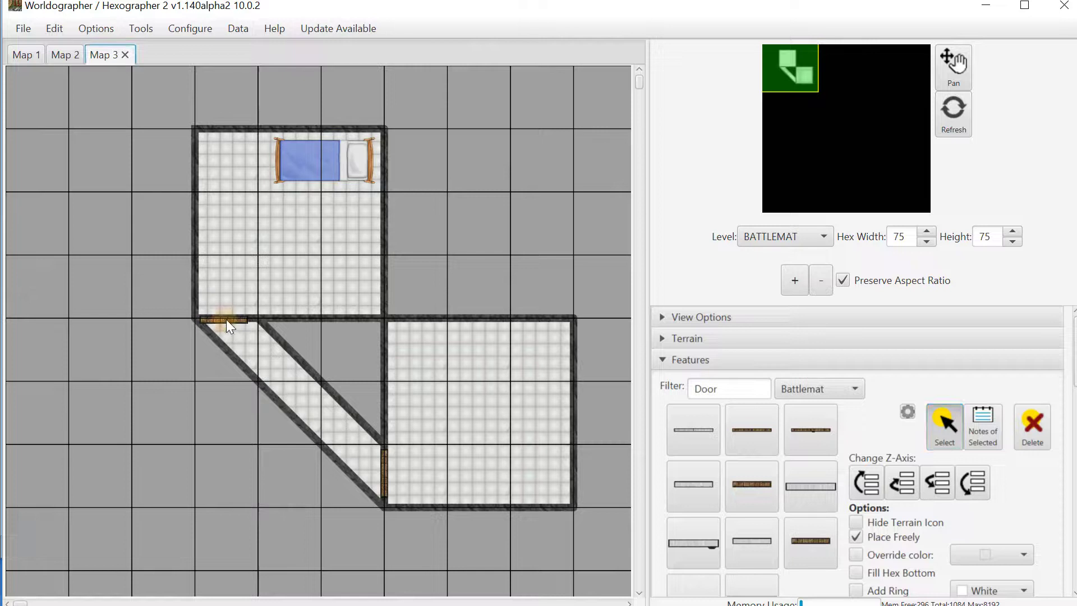
pyautogui.click(856, 536)
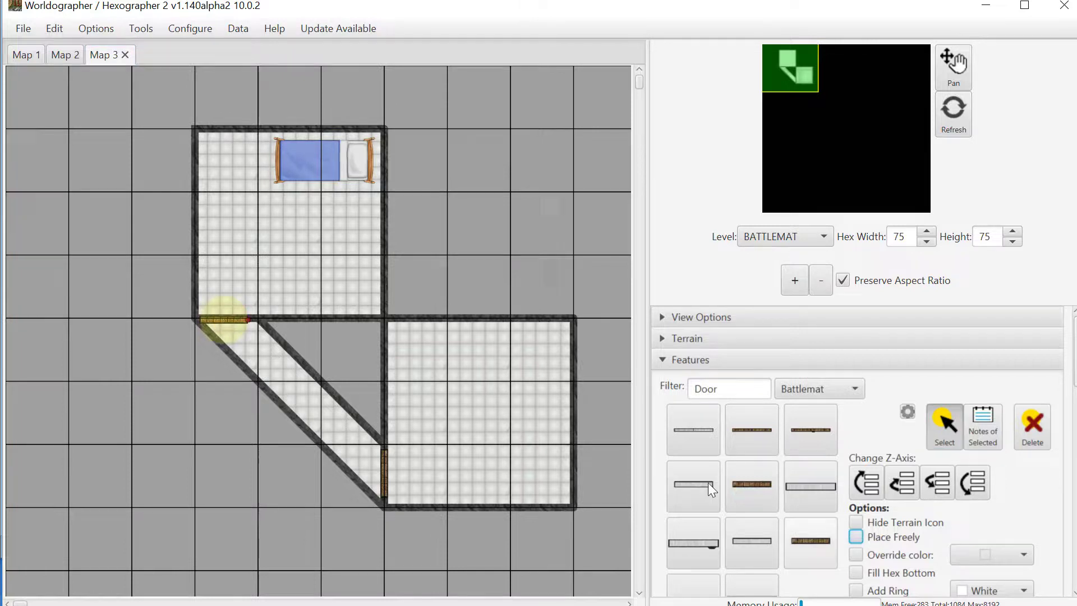
pyautogui.moveTo(218, 319); pyautogui.dragTo(230, 316)
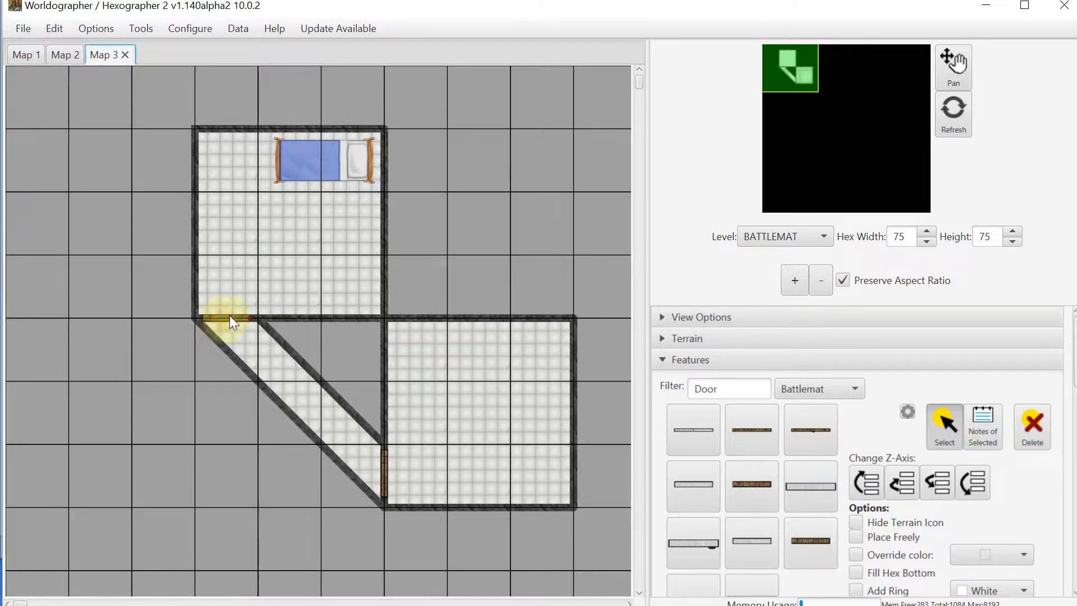
# - Snap the vertical door onto the lower room's wall with free placement off
pyautogui.click(389, 477)
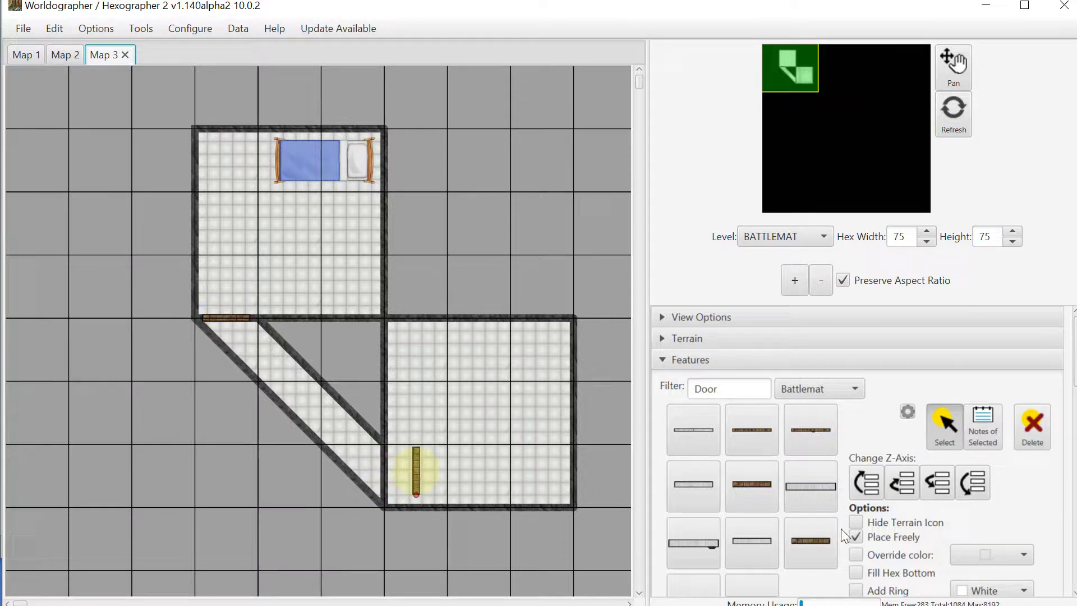
pyautogui.click(856, 537)
pyautogui.moveTo(409, 472); pyautogui.dragTo(388, 471)
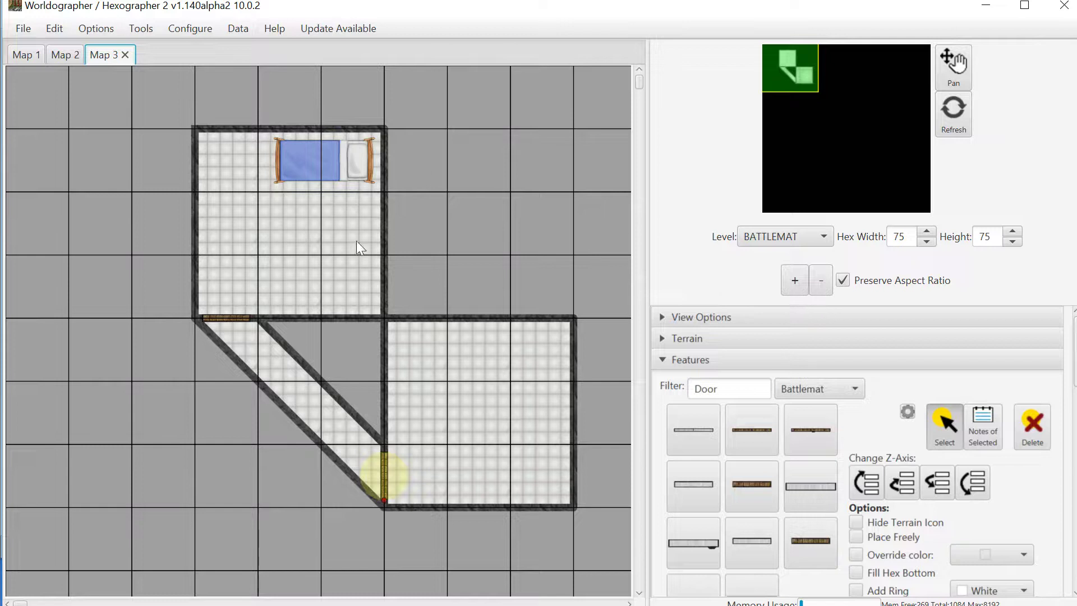
# - Zoom in two steps and pan the bedroom into view
pyautogui.click(793, 280)
pyautogui.click(793, 280)
pyautogui.moveTo(790, 69); pyautogui.dragTo(788, 59)
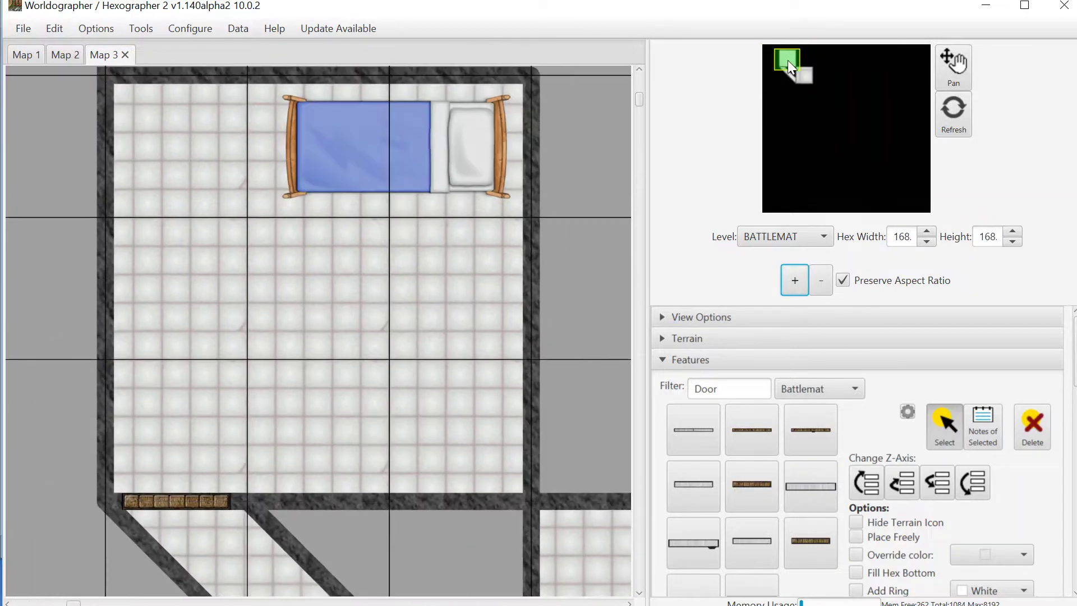
# - Clear the 'Door' filter and place a grey stone slab below the bed
pyautogui.click(785, 386)
pyautogui.click(718, 389)
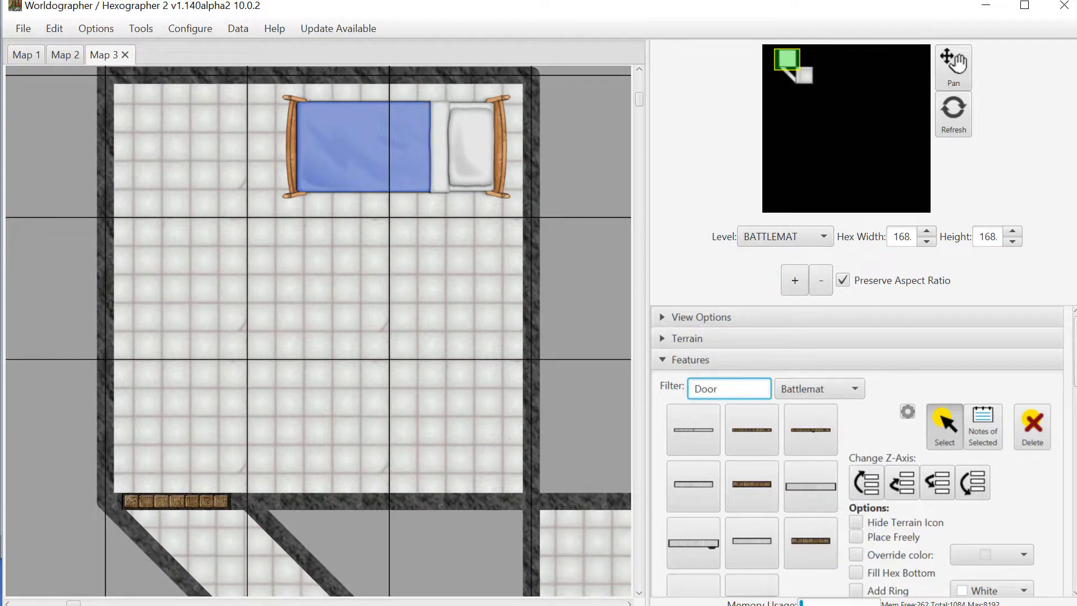
pyautogui.moveTo(717, 389); pyautogui.dragTo(641, 376)
pyautogui.press('BackSpace')
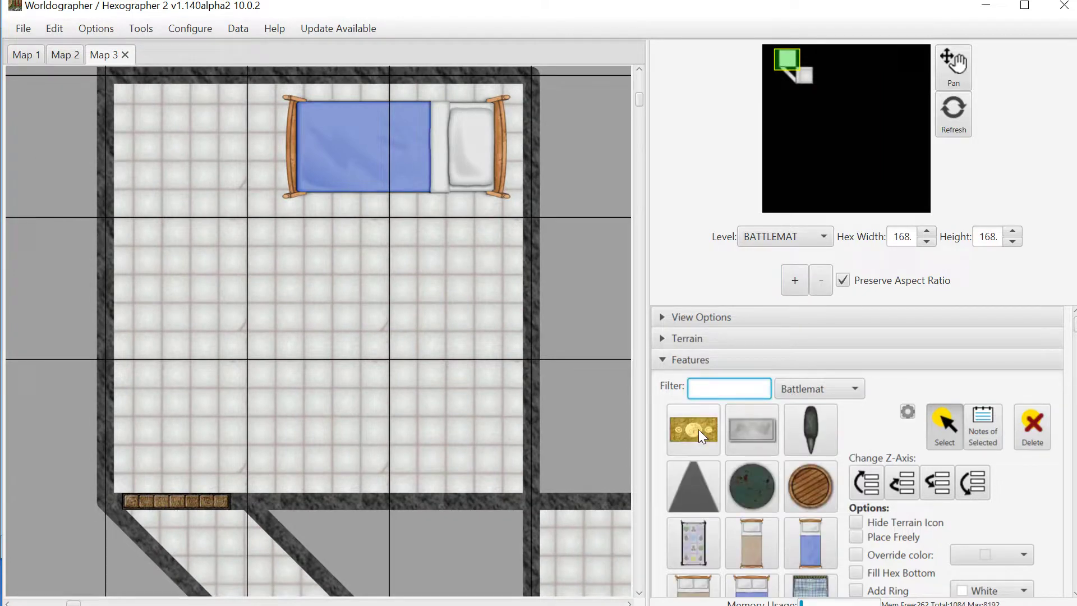
pyautogui.click(748, 433)
pyautogui.click(325, 319)
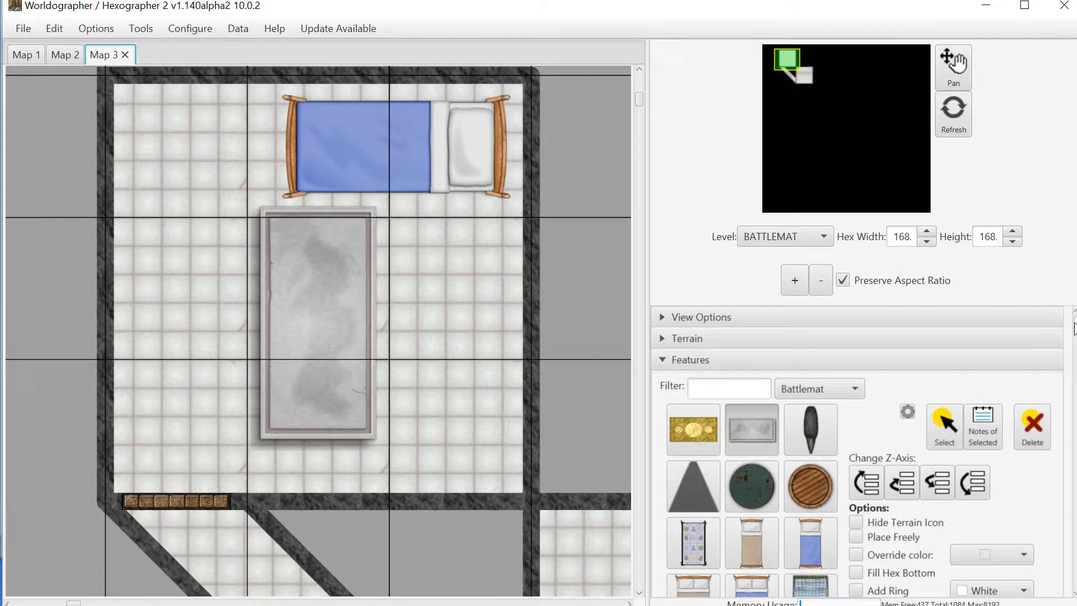
pyautogui.moveTo(1075, 328)
pyautogui.mouseDown()
pyautogui.moveTo(1074, 355)
pyautogui.moveTo(1074, 343)
pyautogui.mouseUp()
# - Place a wooden bookshelf to the left of the stone slab
pyautogui.click(756, 534)
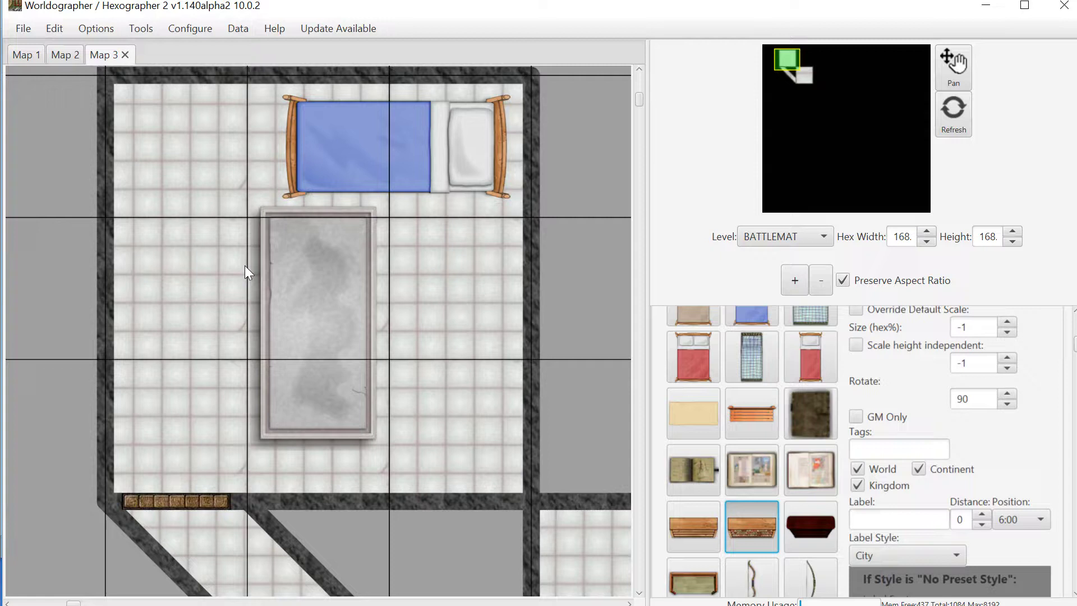
pyautogui.click(188, 291)
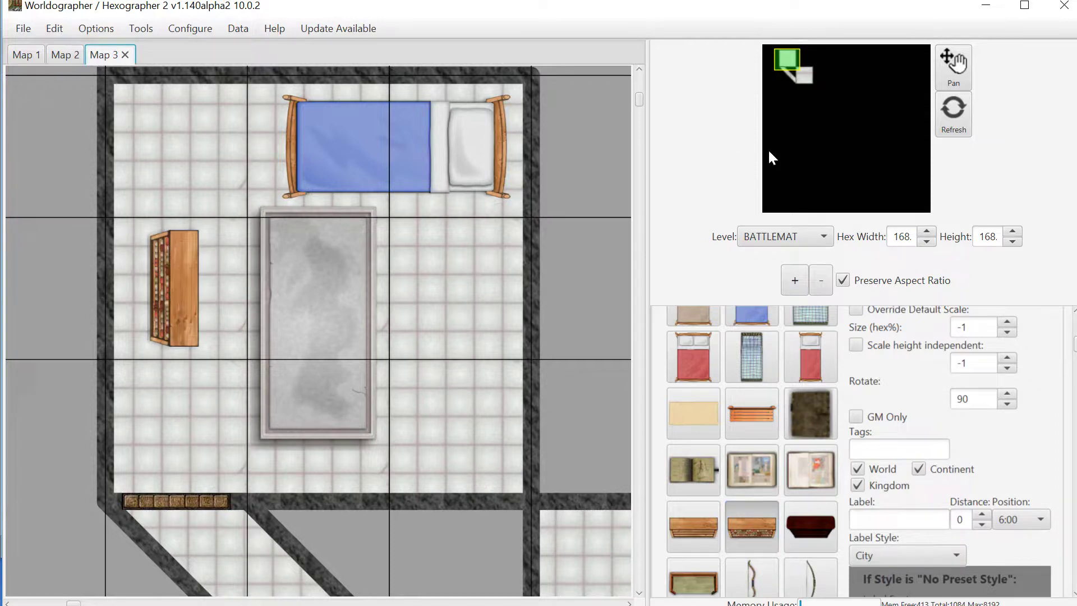
pyautogui.click(19, 29)
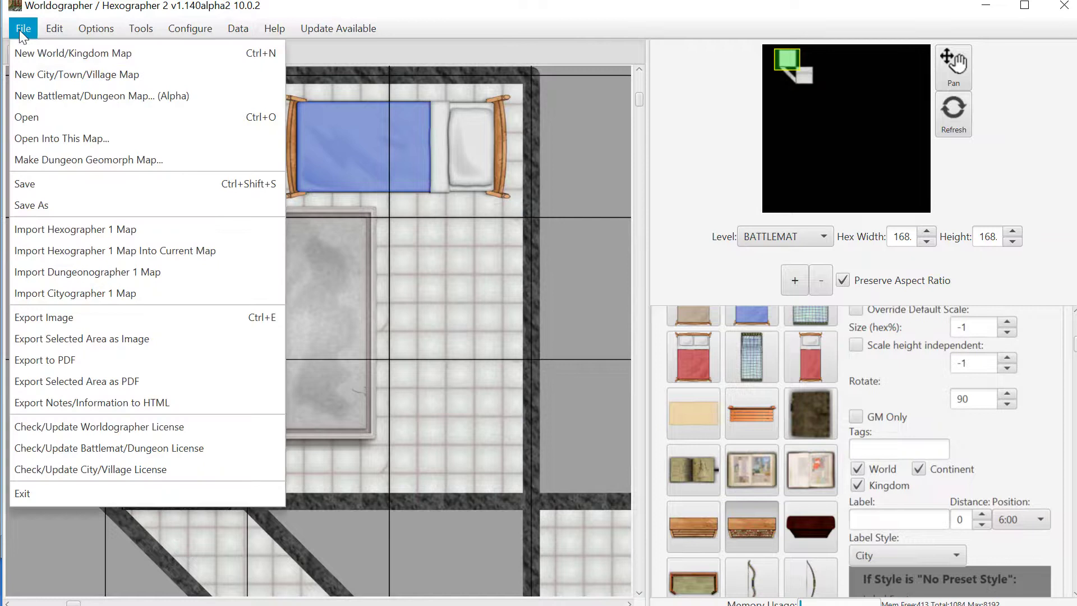
# - Create a new battlemat map as a randomly generated 30 by 30 dungeon
pyautogui.click(90, 95)
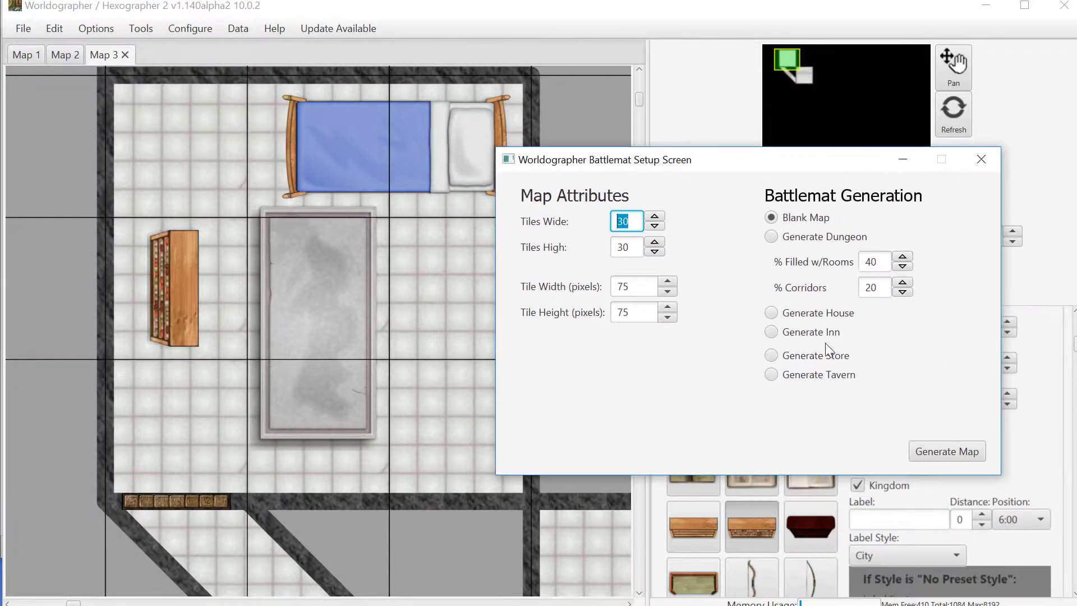
pyautogui.click(800, 238)
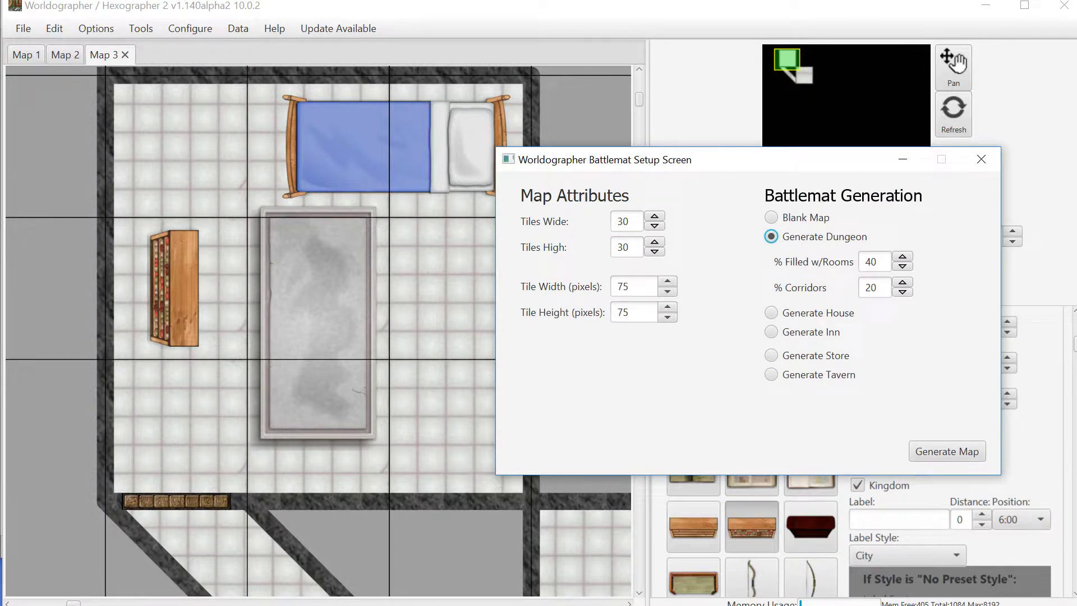
pyautogui.moveTo(870, 288); pyautogui.dragTo(841, 287)
pyautogui.click(958, 453)
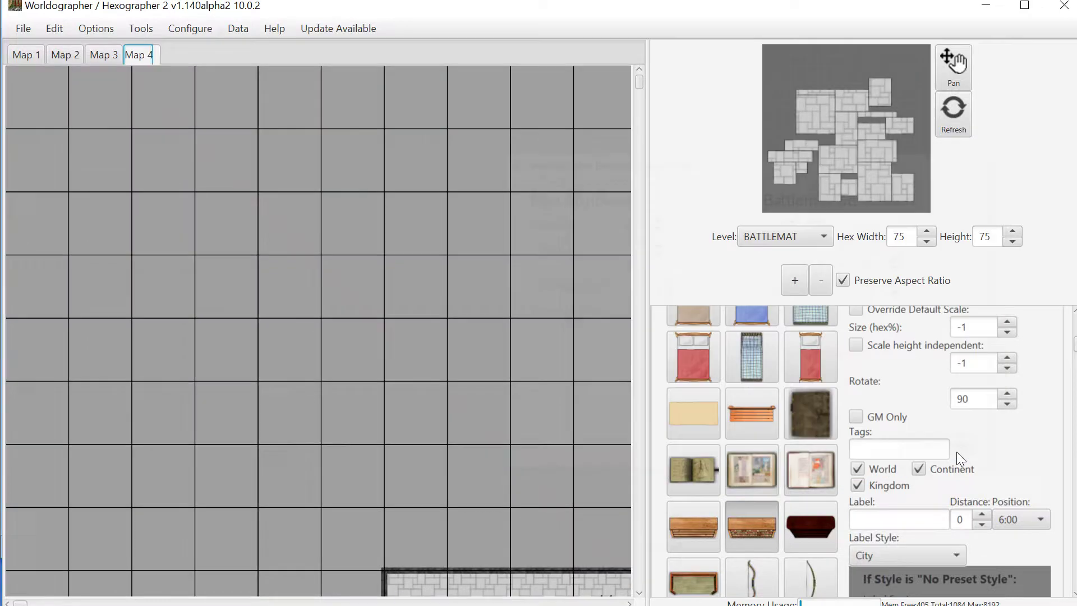
# - Zoom out three steps and pan across the generated dungeon's numbered rooms
pyautogui.moveTo(829, 106); pyautogui.dragTo(859, 131)
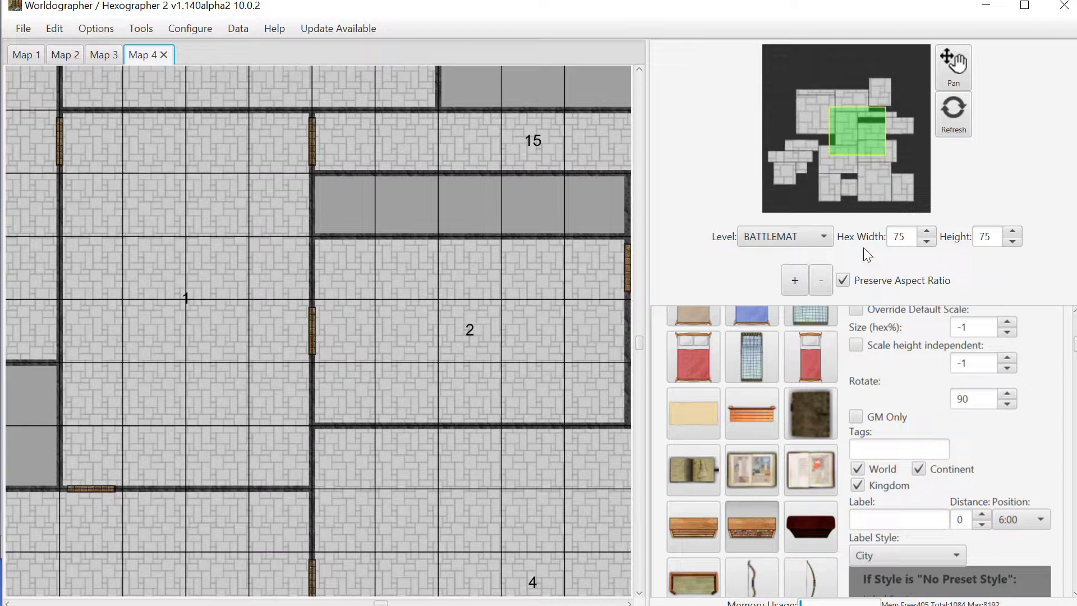
pyautogui.click(825, 288)
pyautogui.click(825, 287)
pyautogui.click(825, 287)
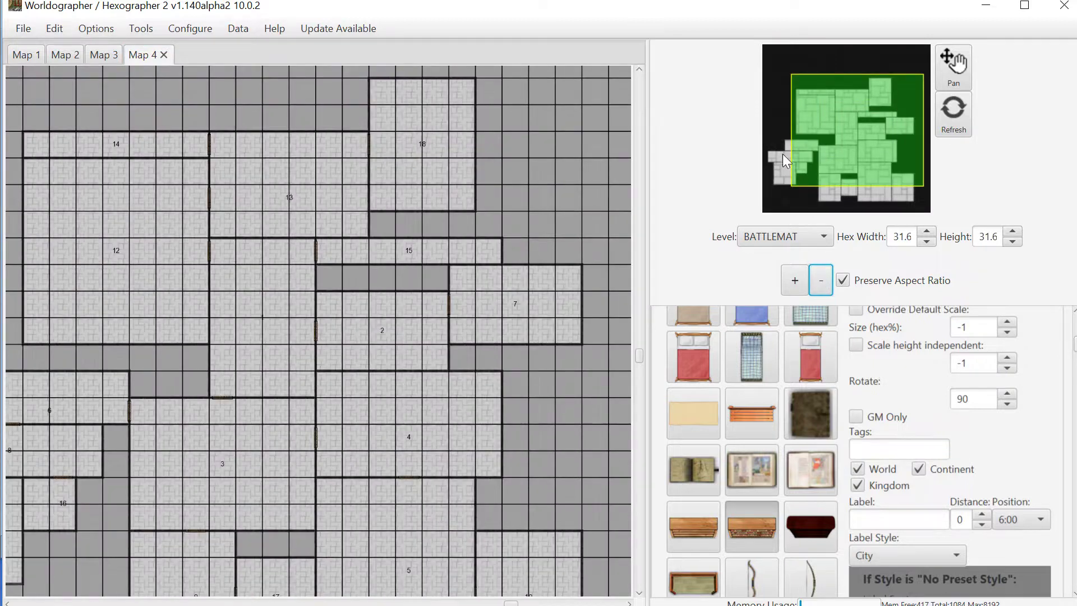
pyautogui.moveTo(837, 121)
pyautogui.mouseDown()
pyautogui.moveTo(823, 122)
pyautogui.moveTo(834, 136)
pyautogui.mouseUp()
# - Create a new battlemat map, Map 5, with a generated inn layout
pyautogui.click(16, 32)
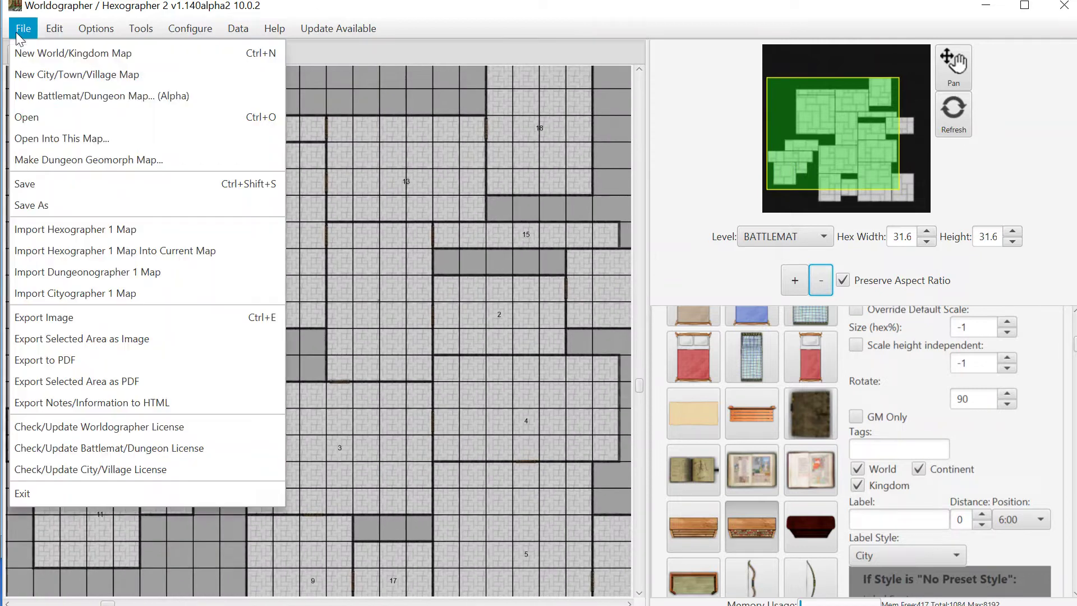
pyautogui.click(32, 96)
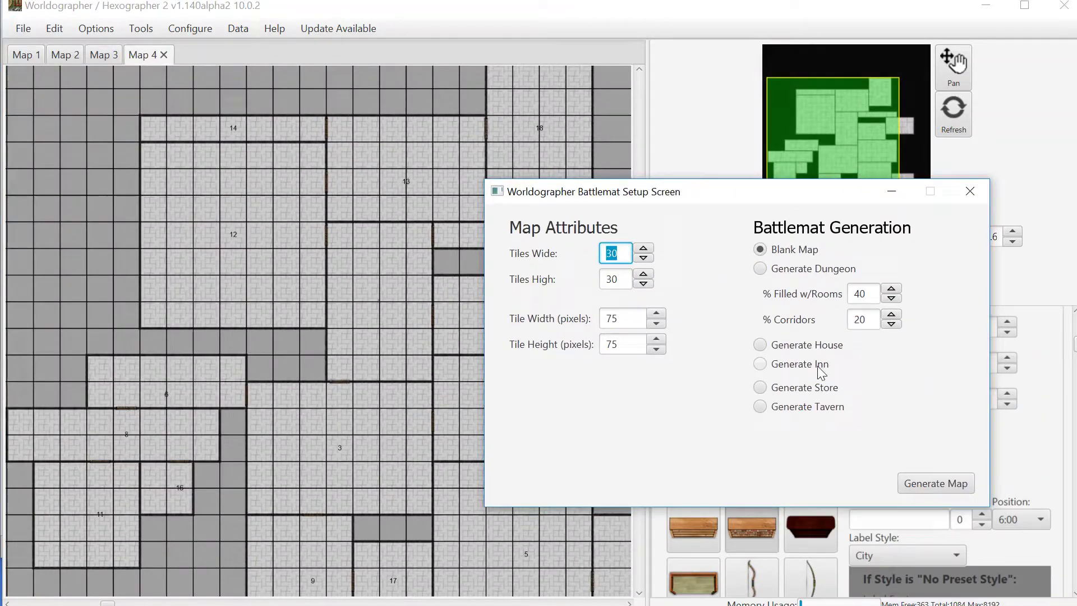
pyautogui.click(817, 365)
pyautogui.click(928, 484)
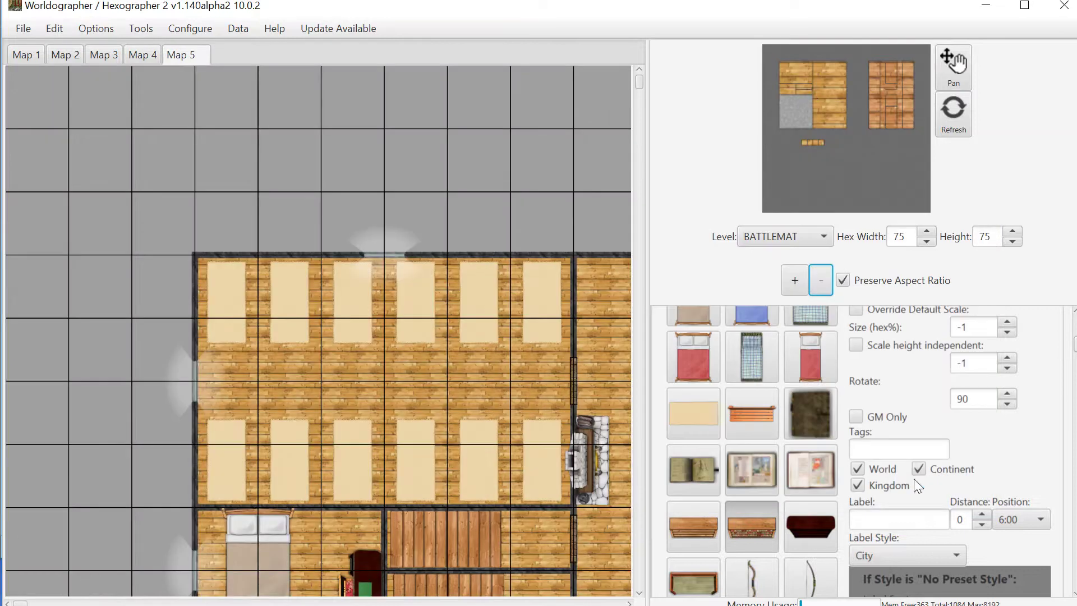
# - Zoom out twice and pan right to the neighbouring bedroom building
pyautogui.click(806, 90)
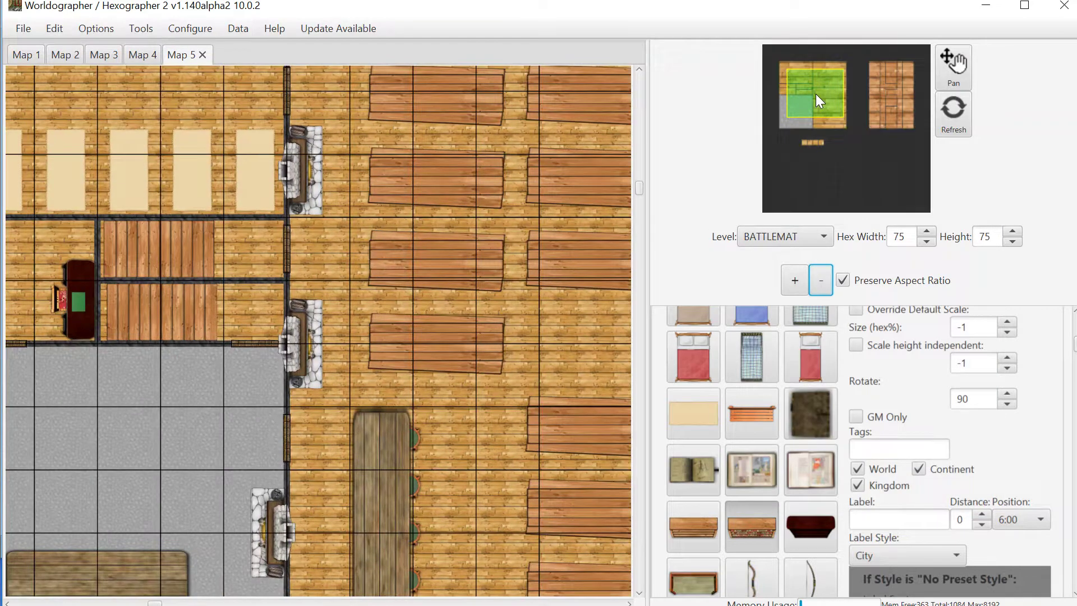
pyautogui.click(821, 284)
pyautogui.click(820, 284)
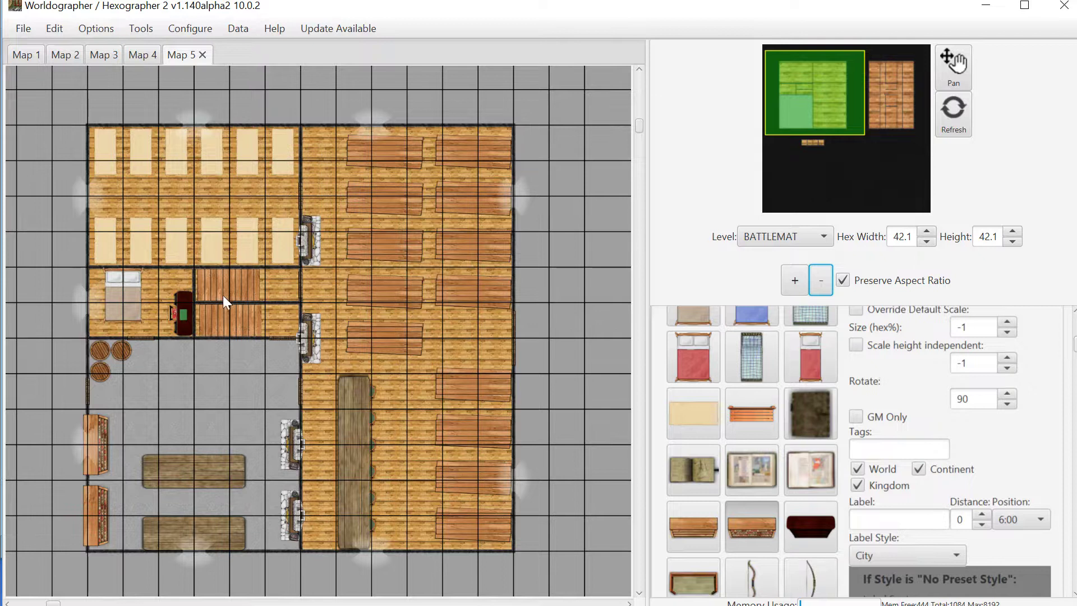
pyautogui.moveTo(848, 105); pyautogui.dragTo(823, 97)
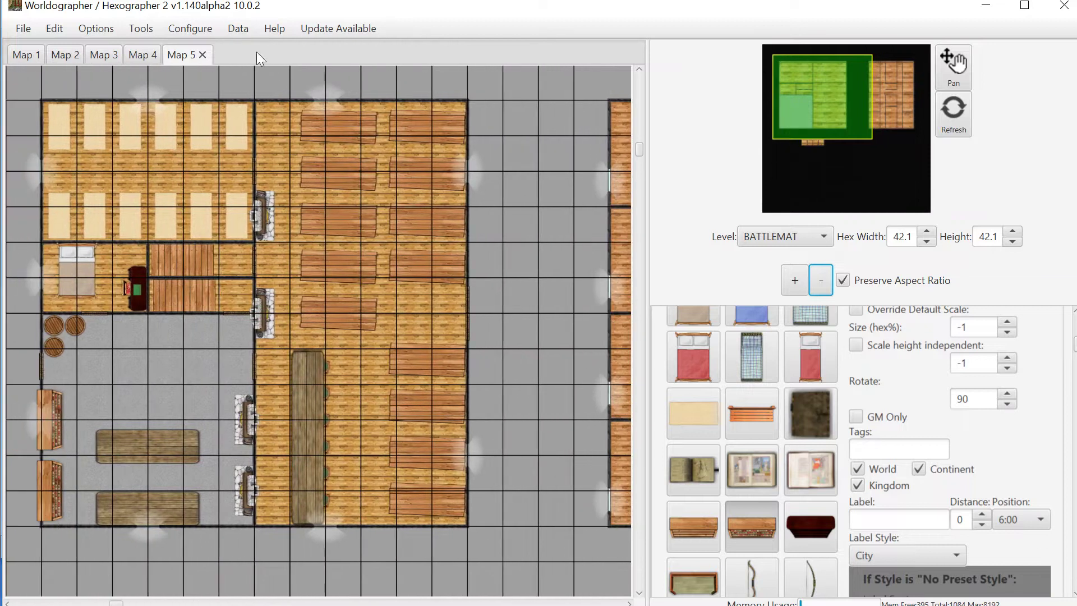
pyautogui.click(24, 29)
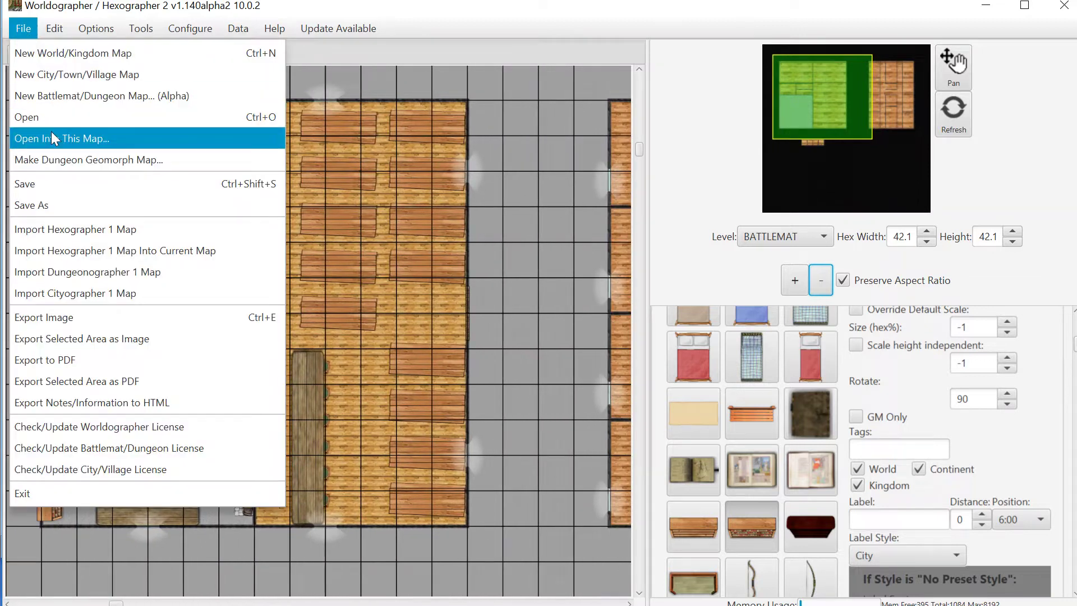
# - Create Map 6 with the default 30x30 battlemat setup, zoom out a step and pan across
pyautogui.click(58, 100)
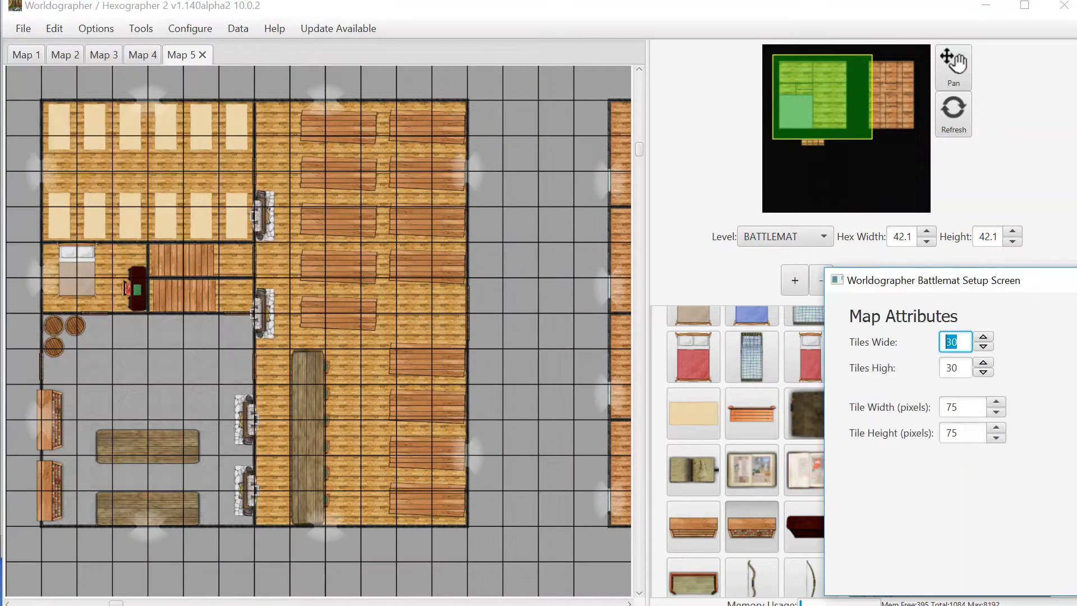
pyautogui.press('Return')
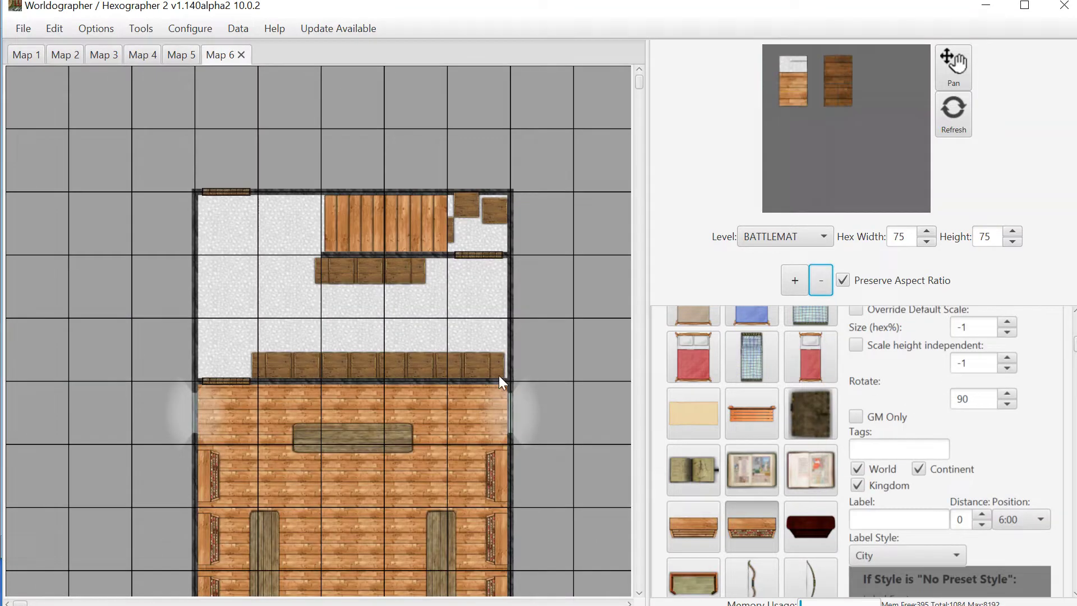
pyautogui.moveTo(797, 75)
pyautogui.mouseDown()
pyautogui.moveTo(812, 87)
pyautogui.moveTo(802, 82)
pyautogui.mouseUp()
pyautogui.click(821, 280)
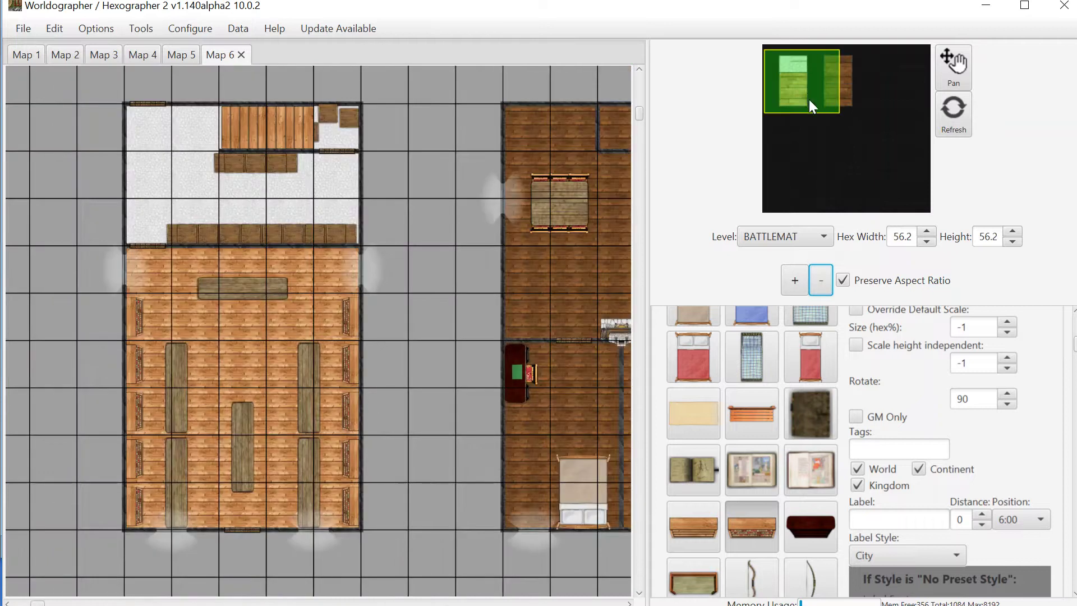
pyautogui.moveTo(811, 84); pyautogui.dragTo(816, 83)
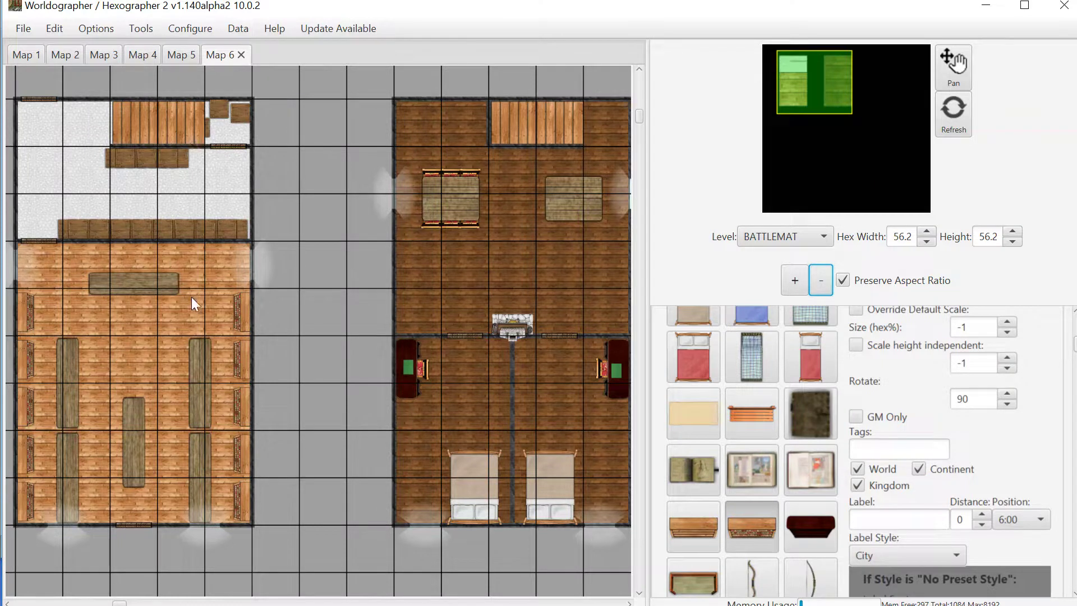
# - Create Map 7 with default battlemat settings, pan it, then compare against Map 6
pyautogui.click(23, 30)
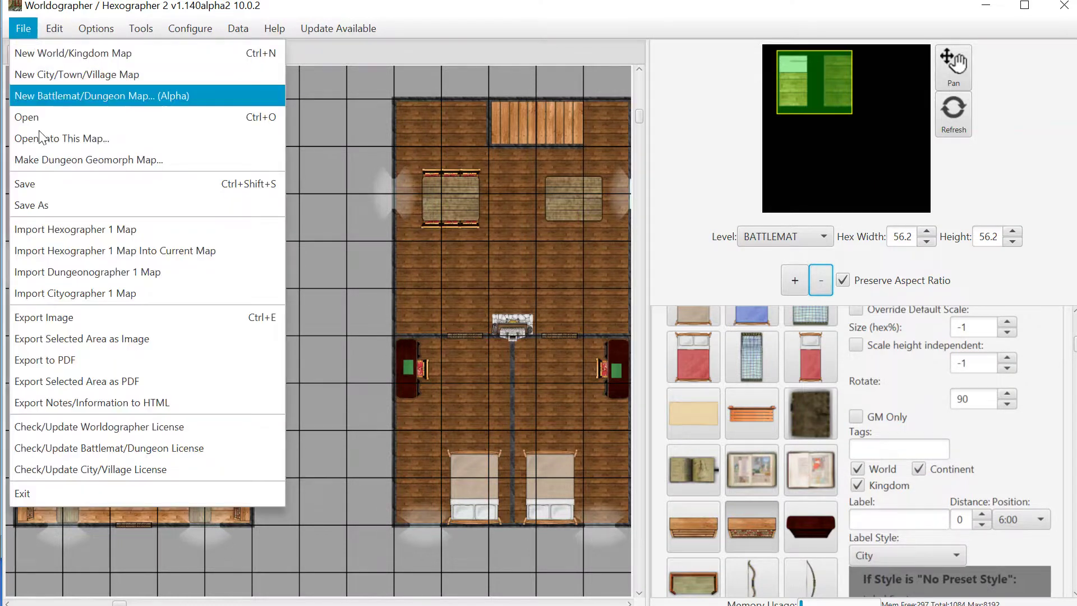
pyautogui.click(57, 100)
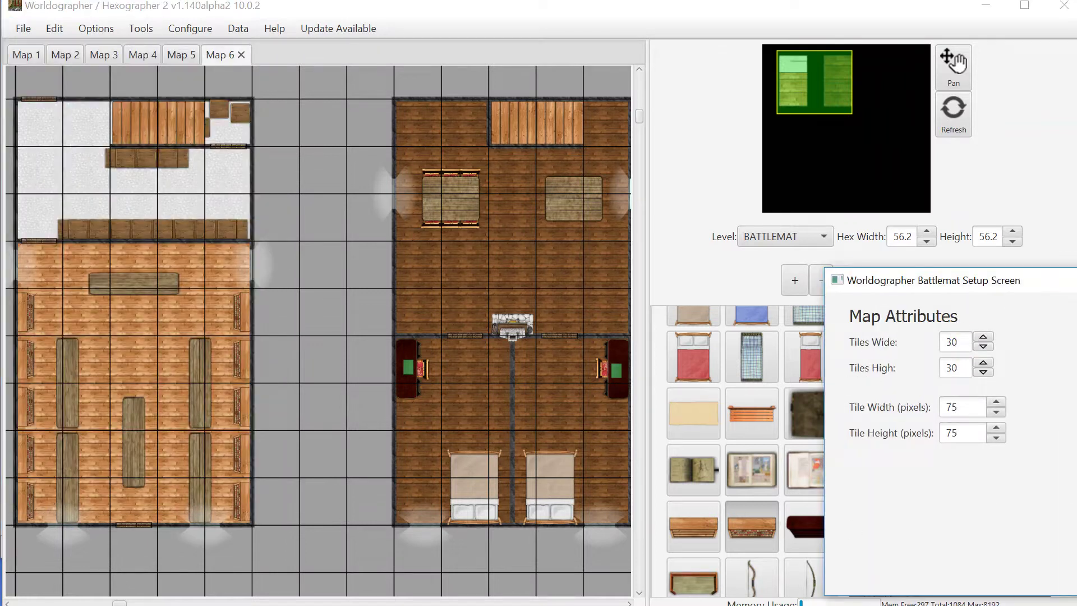
pyautogui.press('Return')
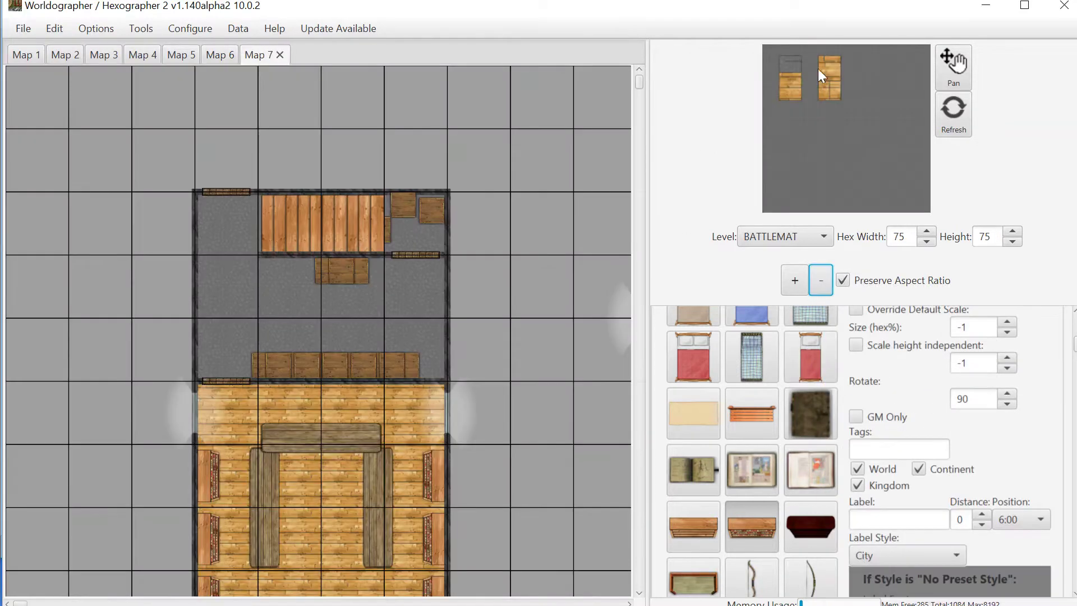
pyautogui.moveTo(793, 75); pyautogui.dragTo(806, 79)
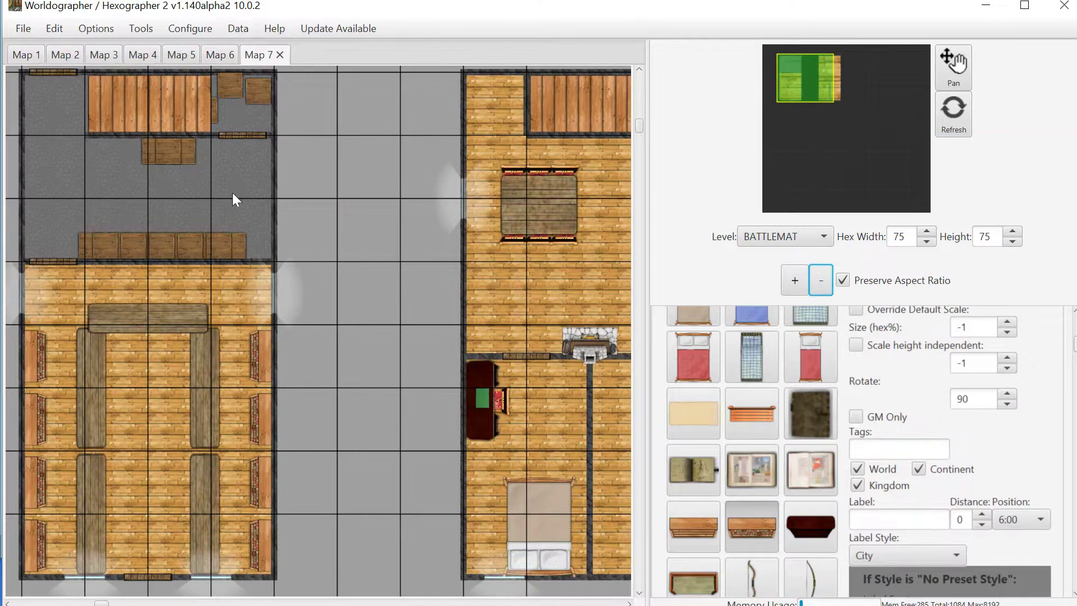
pyautogui.click(224, 62)
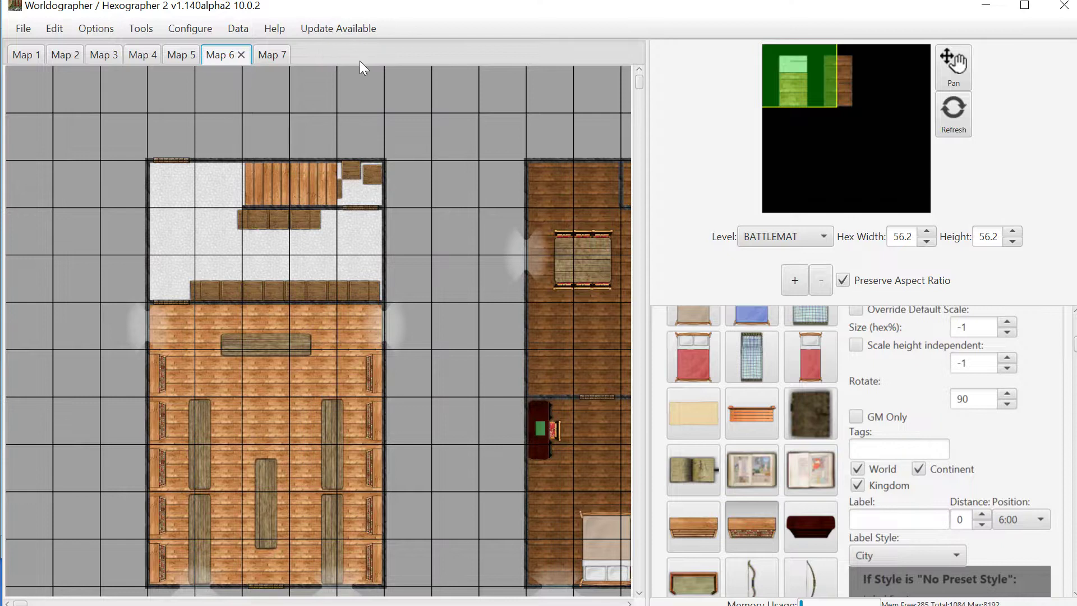
pyautogui.click(273, 56)
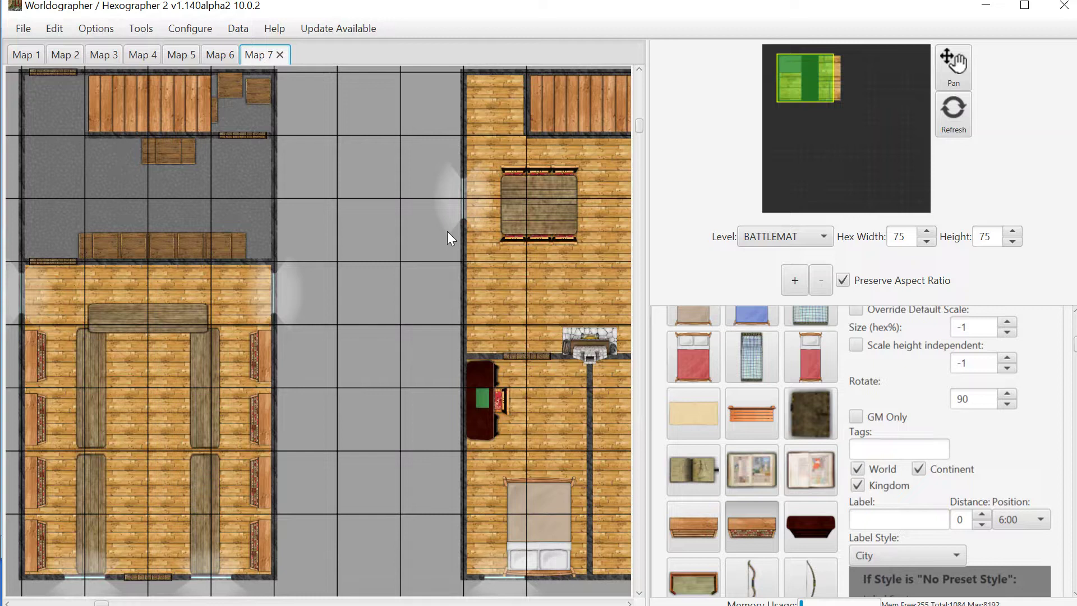
# - Create Map 8 with default battlemat settings, zoom out a step and pan over the barracks
pyautogui.click(23, 29)
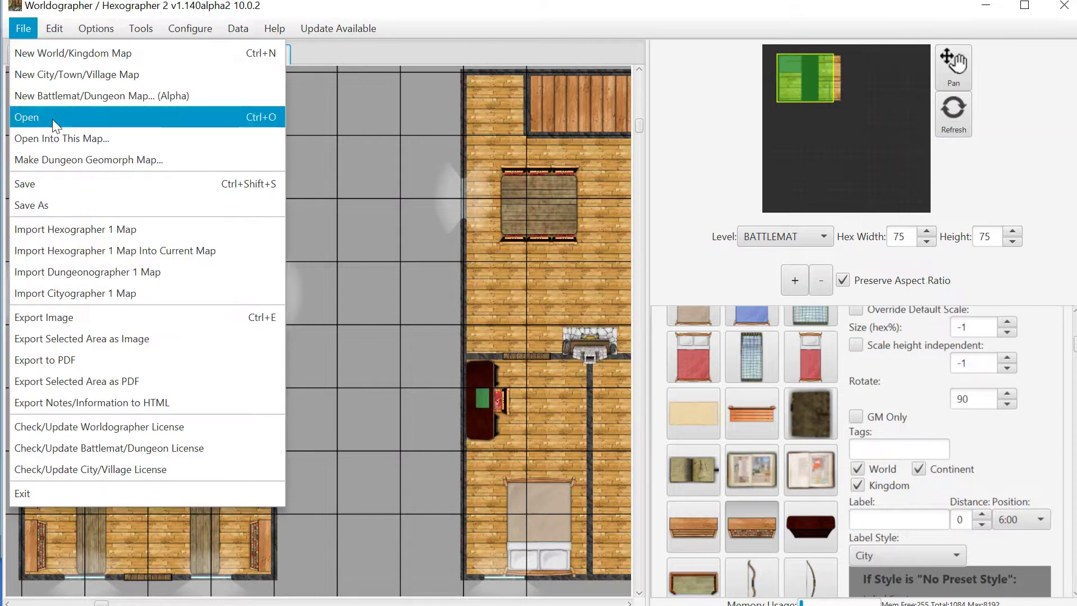
pyautogui.click(58, 98)
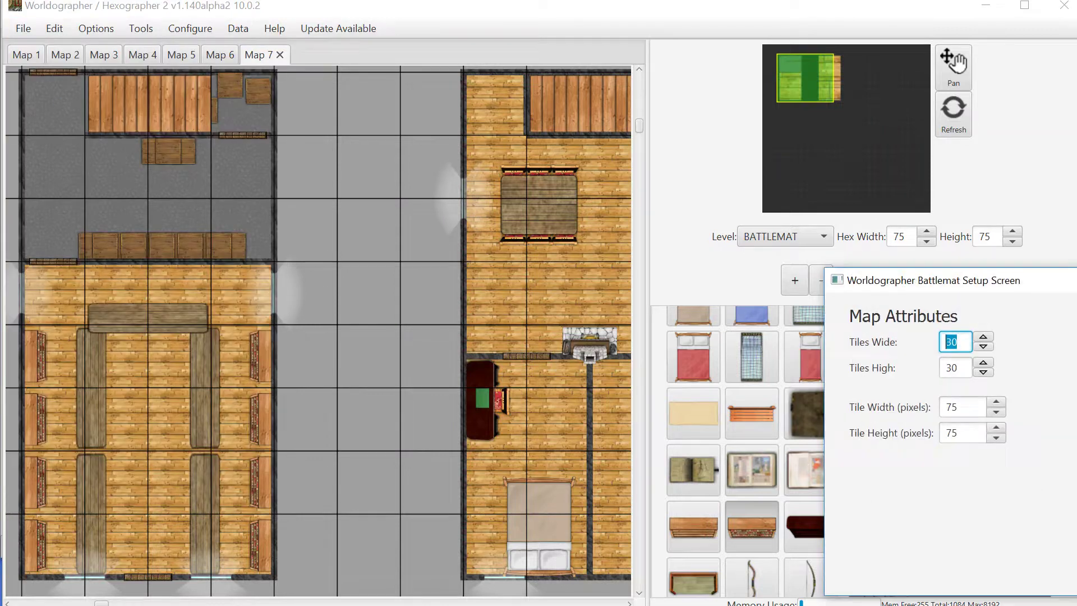
pyautogui.press('Return')
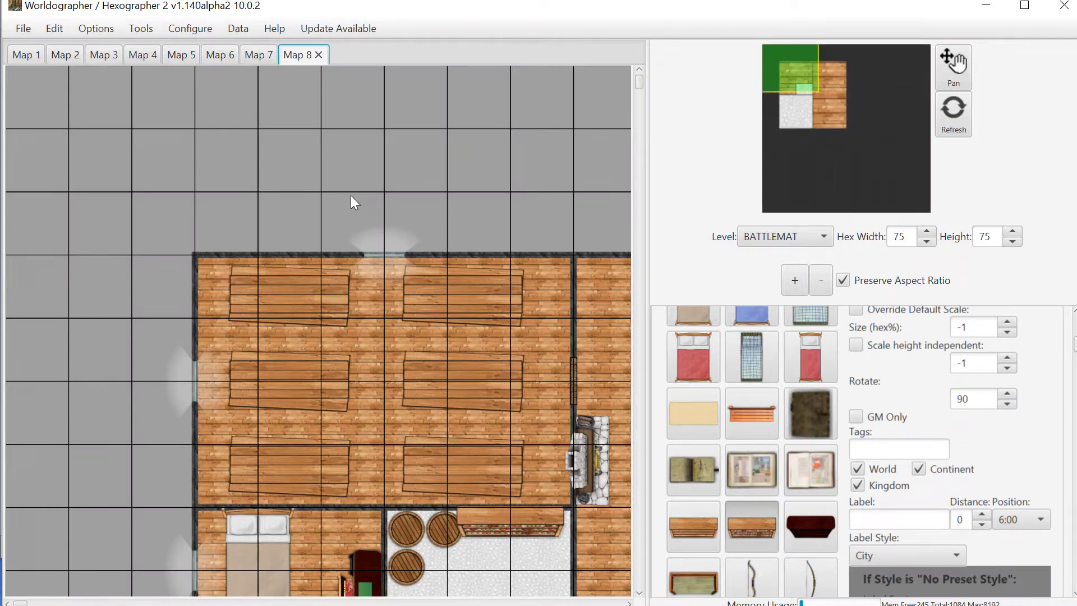
pyautogui.moveTo(772, 69); pyautogui.dragTo(813, 80)
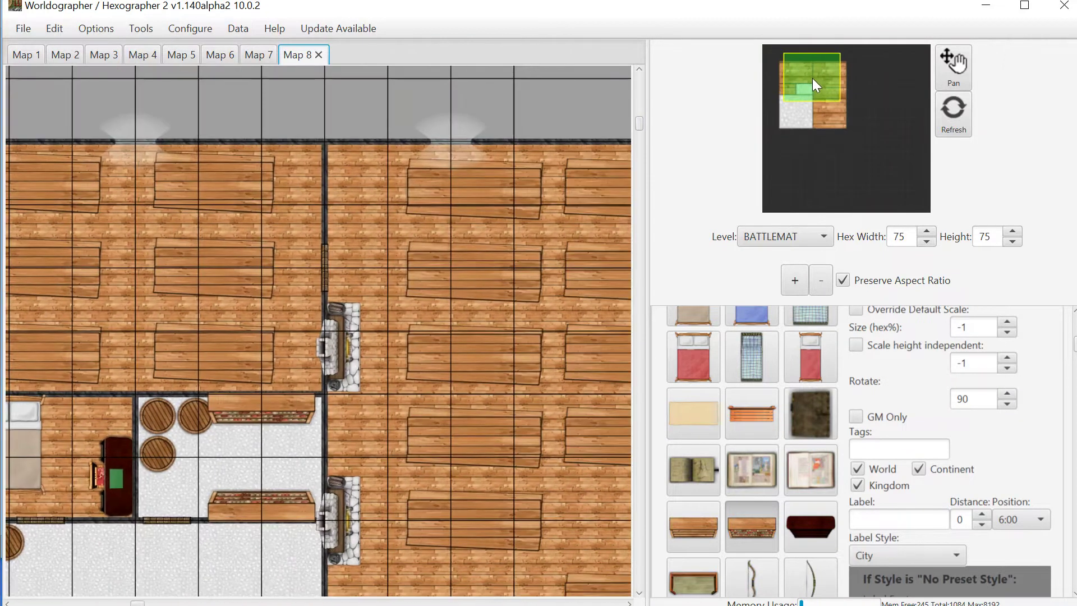
pyautogui.click(821, 280)
pyautogui.moveTo(816, 90)
pyautogui.mouseDown()
pyautogui.moveTo(817, 99)
pyautogui.moveTo(816, 90)
pyautogui.mouseUp()
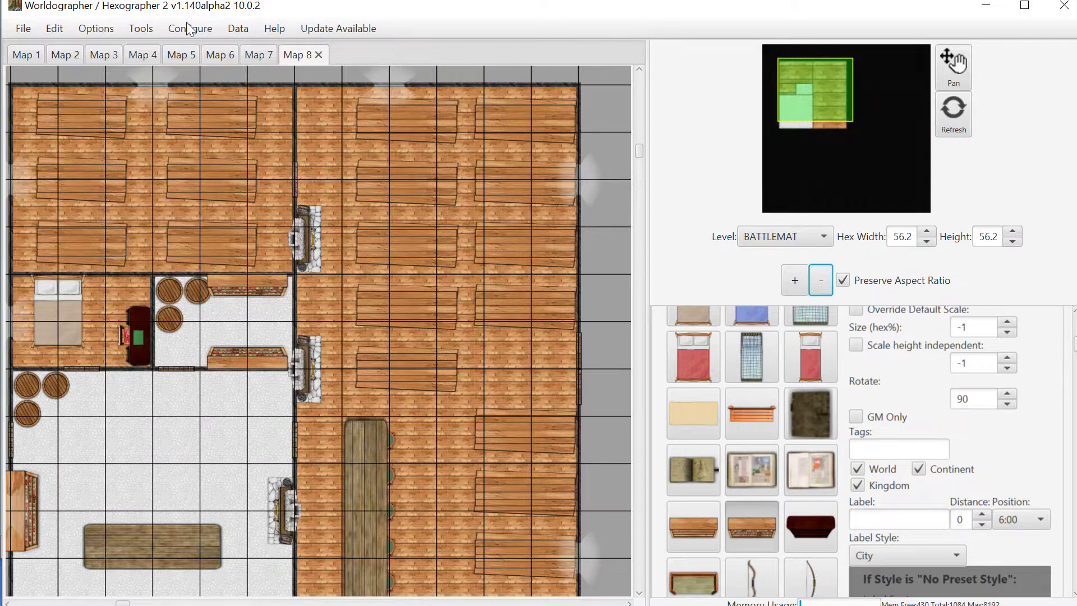
pyautogui.click(25, 31)
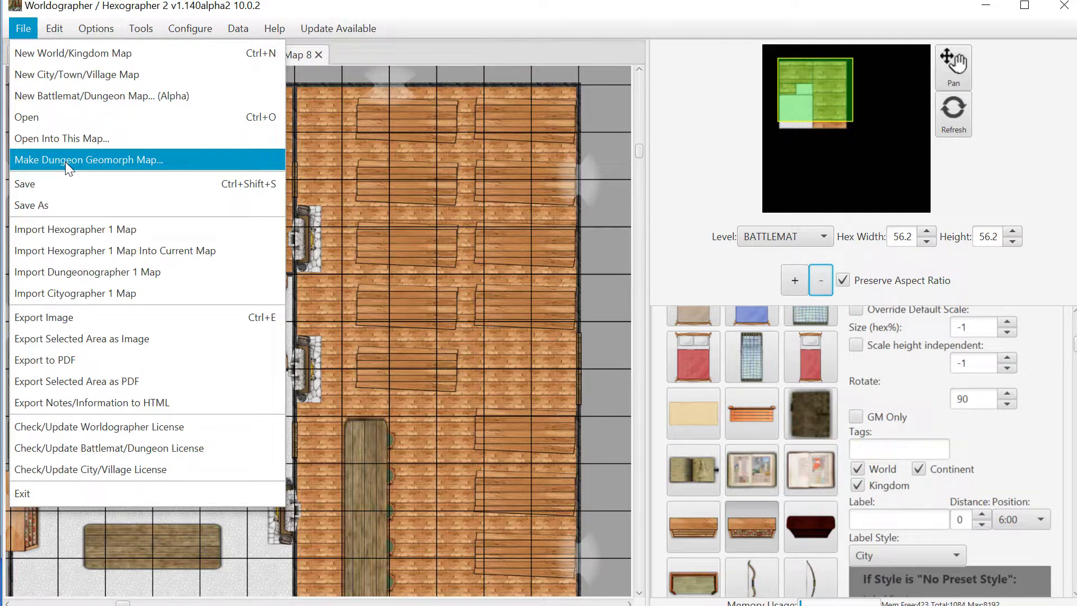
# - In Make Dungeon Geomorph Map, enter 10 × 10 tiles per map and 3 maps across, 3 high
pyautogui.click(67, 163)
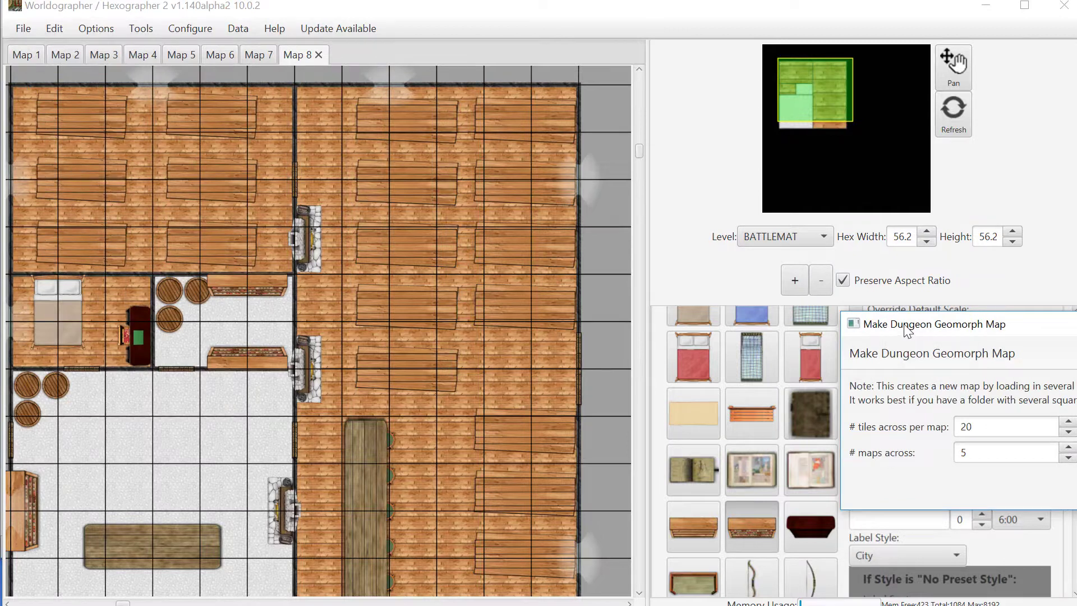
pyautogui.moveTo(909, 331); pyautogui.dragTo(497, 253)
pyautogui.moveTo(549, 348); pyautogui.dragTo(556, 348)
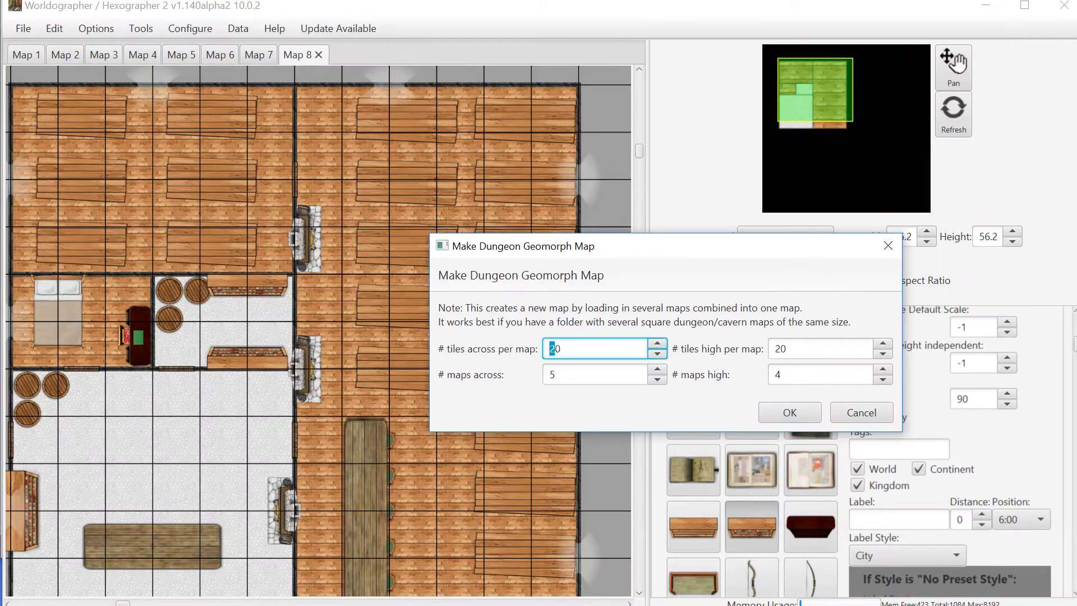
pyautogui.write('1')
pyautogui.write('1')
pyautogui.press('Tab')
pyautogui.write('10')
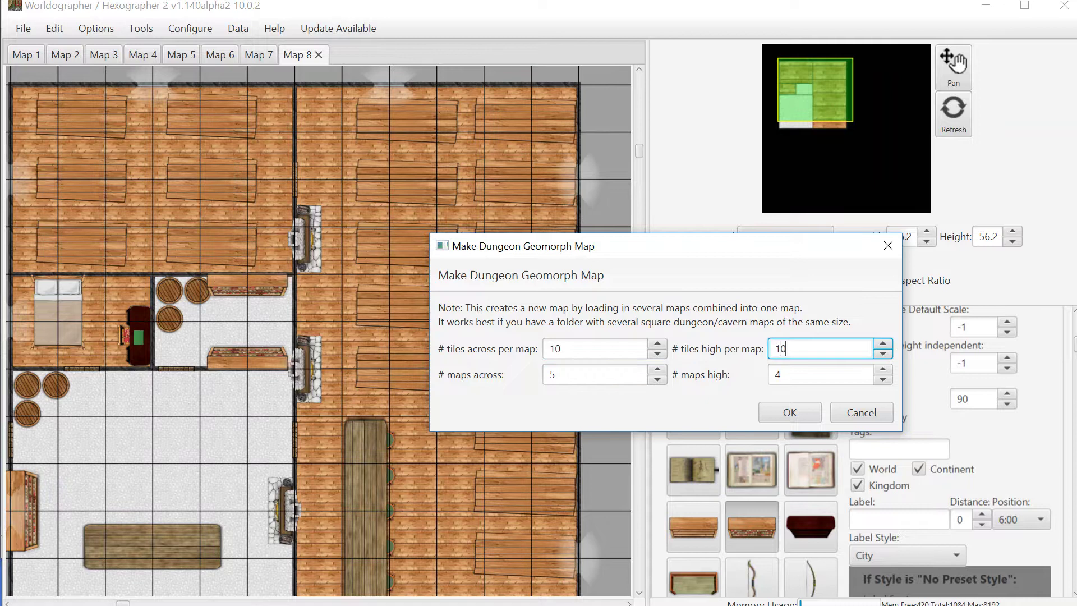
pyautogui.press('Tab')
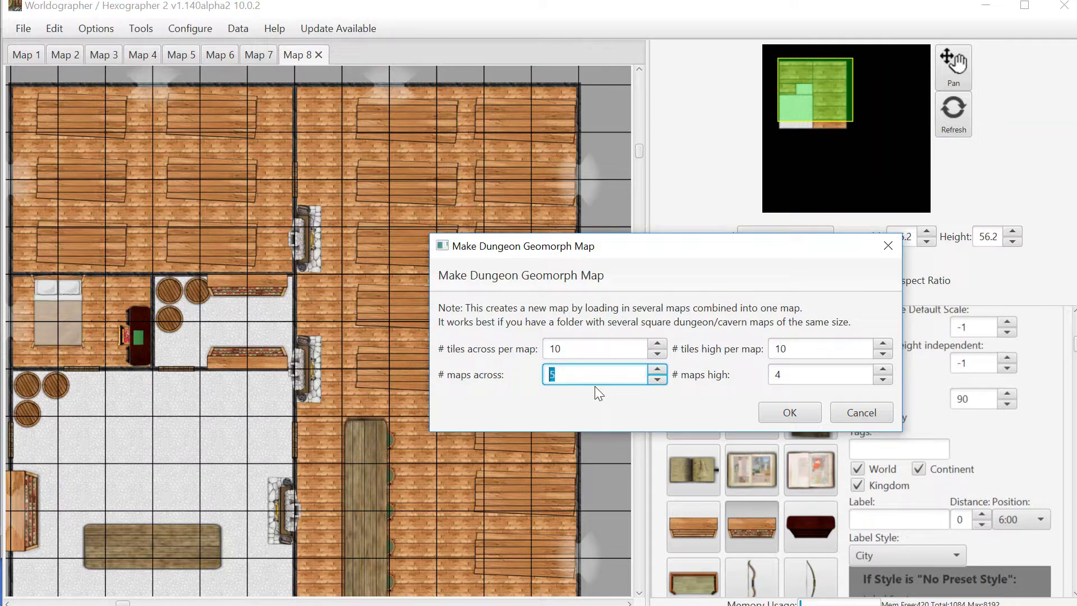
pyautogui.write('3')
pyautogui.press('Tab')
pyautogui.write('3')
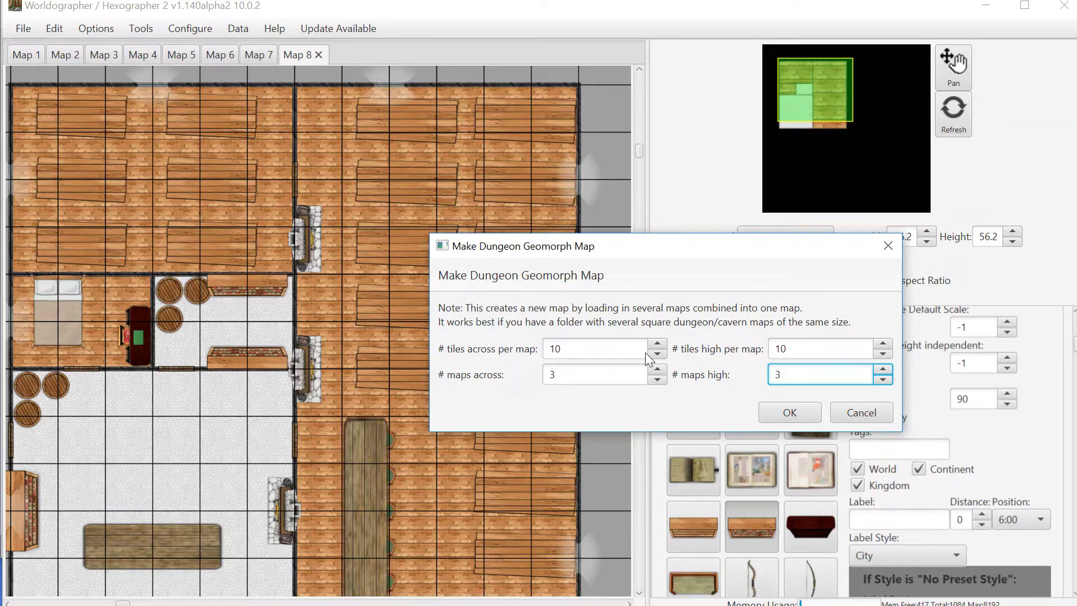
# - Build the geomorph from crypts4.wxx through prisons3.wxx, excluding entrances1-autosave.wxx
pyautogui.click(790, 413)
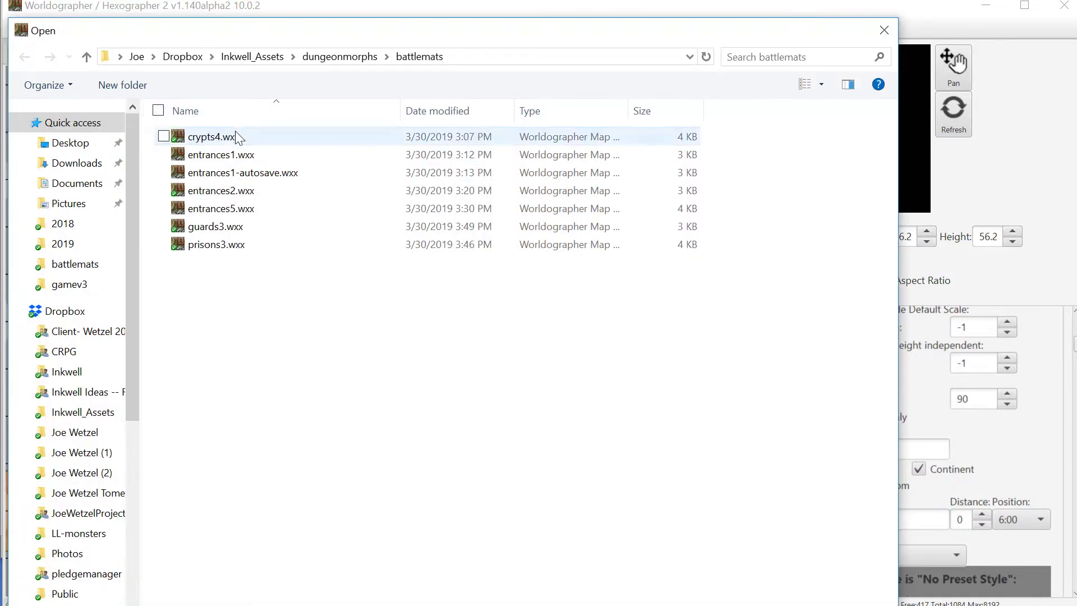
pyautogui.click(236, 137)
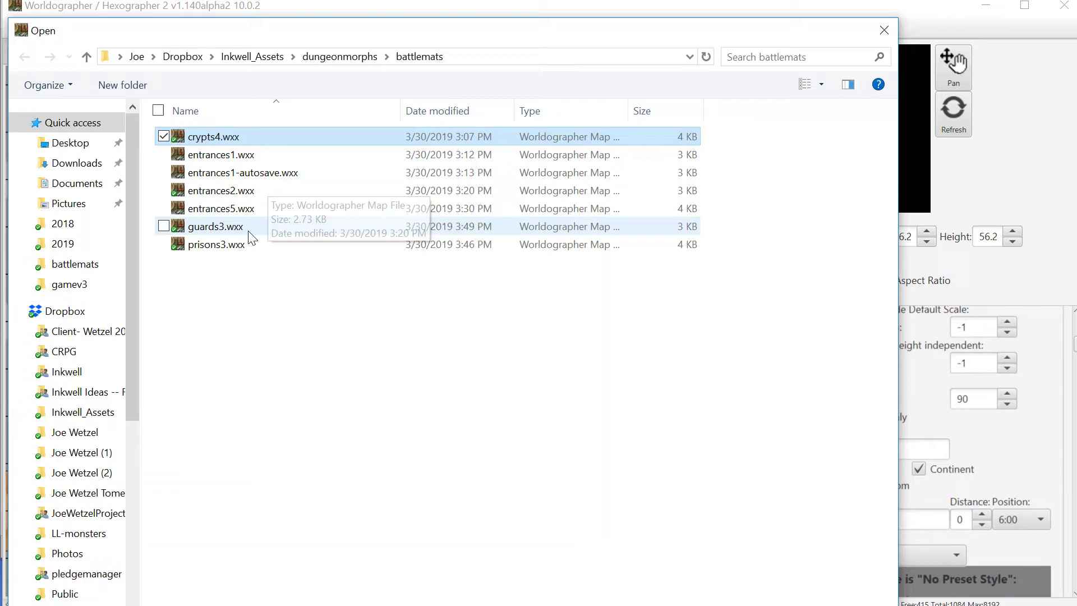
pyautogui.keyDown('shift'); pyautogui.click(232, 246); pyautogui.keyUp('shift')
pyautogui.keyDown('ctrl'); pyautogui.click(218, 178); pyautogui.keyUp('ctrl')
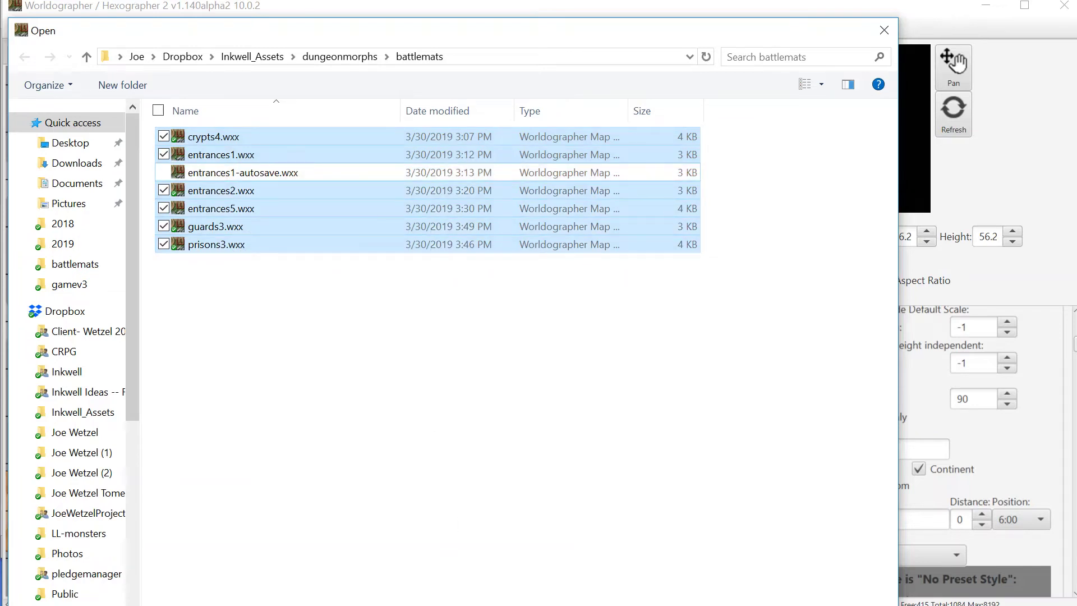
pyautogui.press('Return')
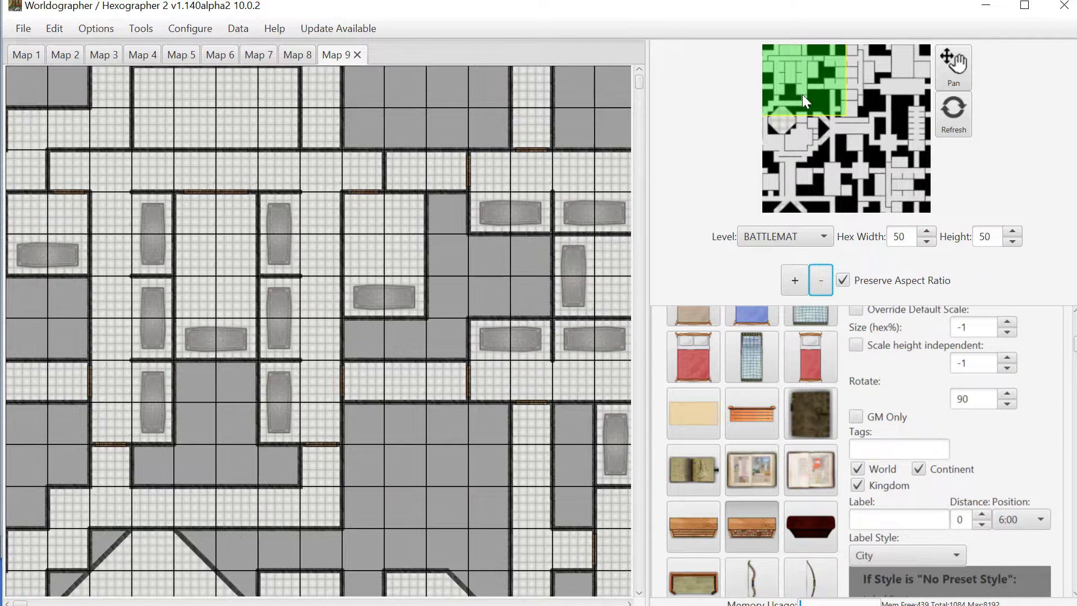
# - Pan across the generated dungeon, zoom out one step, and collapse the Features list
pyautogui.moveTo(803, 94)
pyautogui.mouseDown()
pyautogui.moveTo(805, 79)
pyautogui.moveTo(827, 78)
pyautogui.moveTo(812, 77)
pyautogui.mouseUp()
pyautogui.click(821, 280)
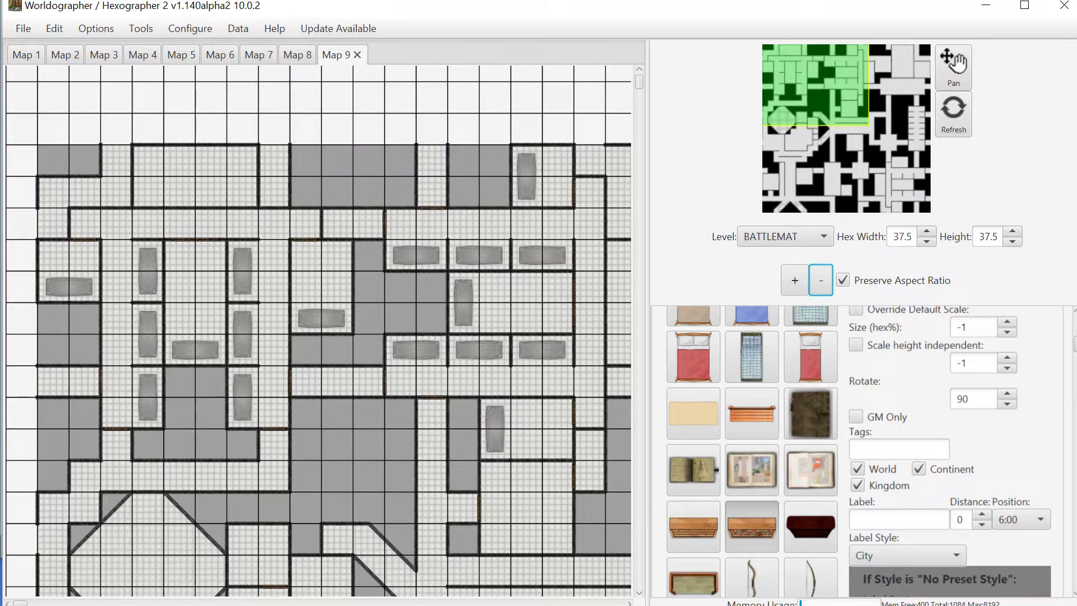
pyautogui.moveTo(1075, 354); pyautogui.dragTo(1075, 319)
pyautogui.click(732, 362)
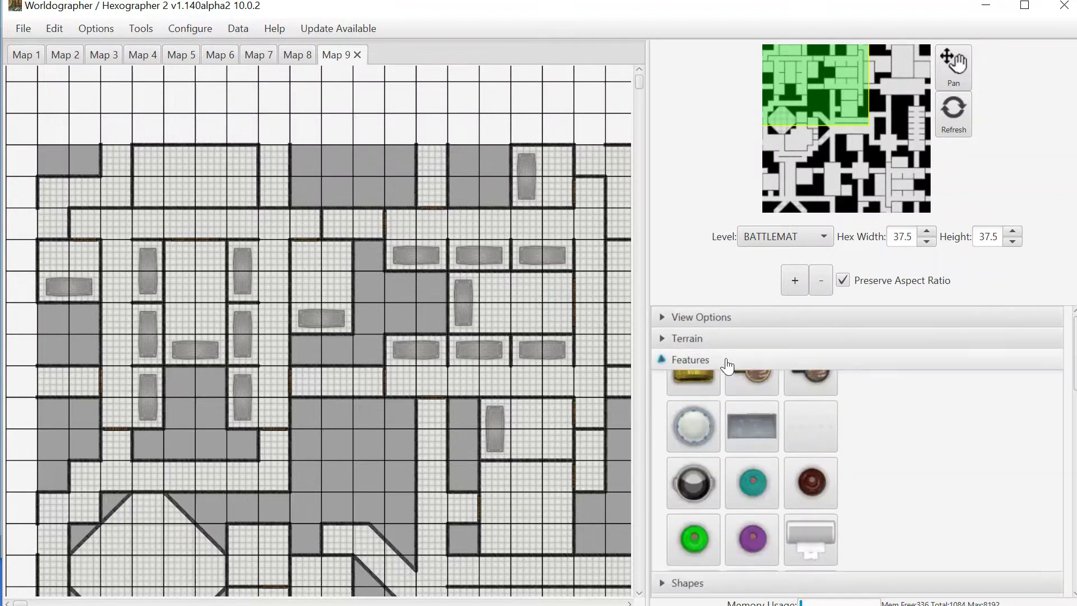
# - Select the Shapes Line tool with red (#b31a1a) as the stroke colour
pyautogui.click(709, 382)
pyautogui.click(789, 427)
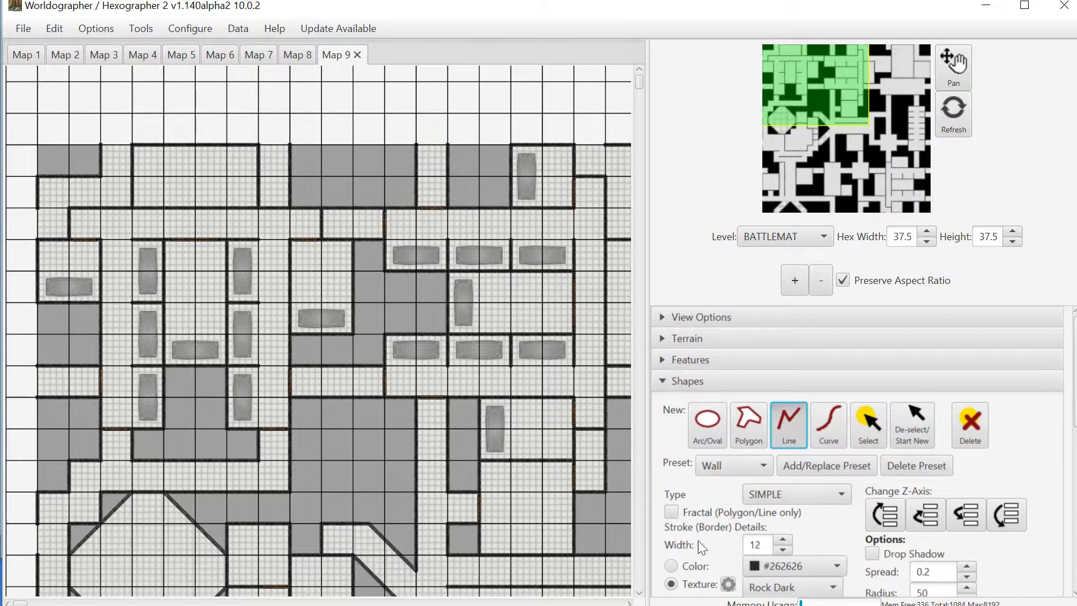
pyautogui.click(778, 564)
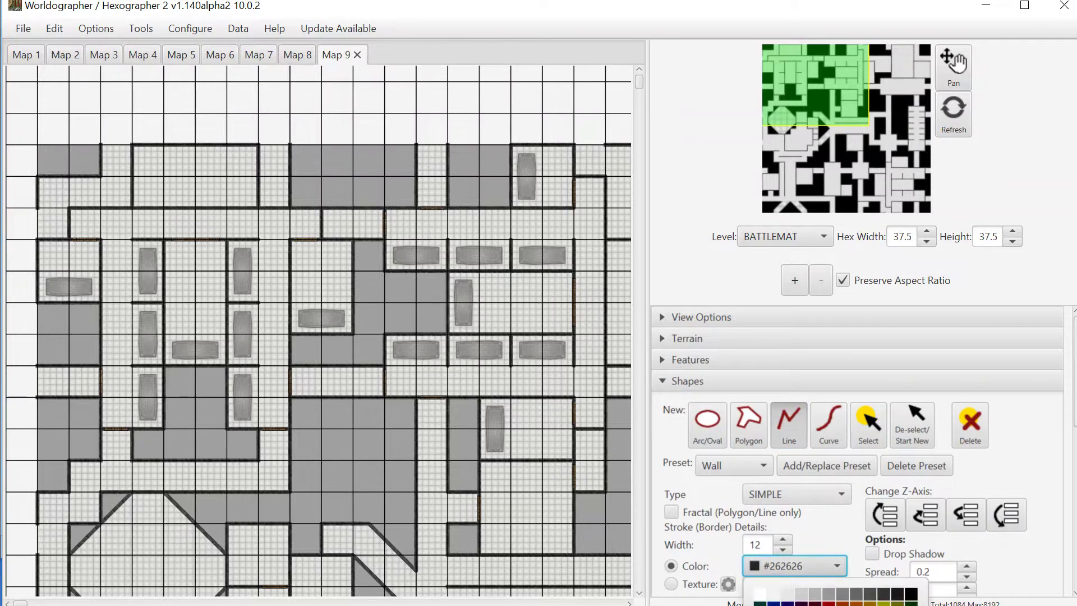
pyautogui.click(828, 604)
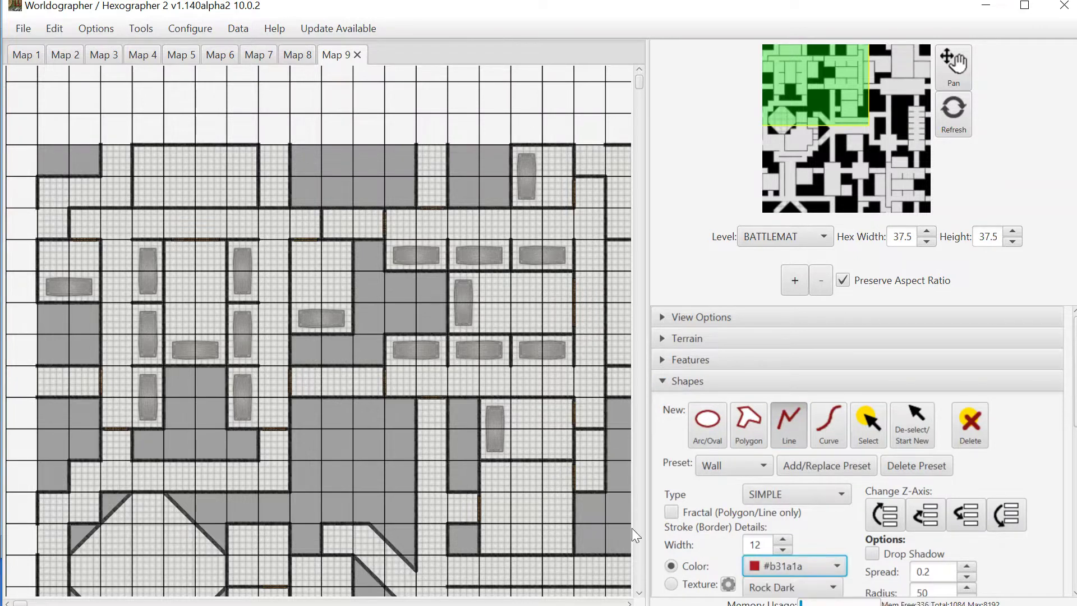
# - Draw a closed red rectangle around the top-left block of rooms
pyautogui.click(39, 144)
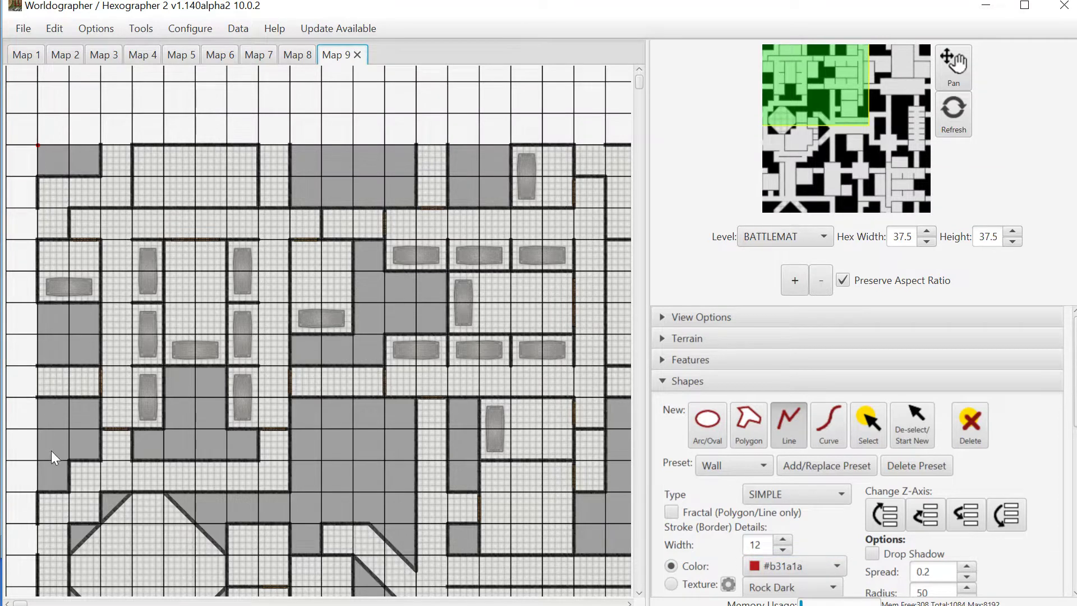
pyautogui.click(38, 459)
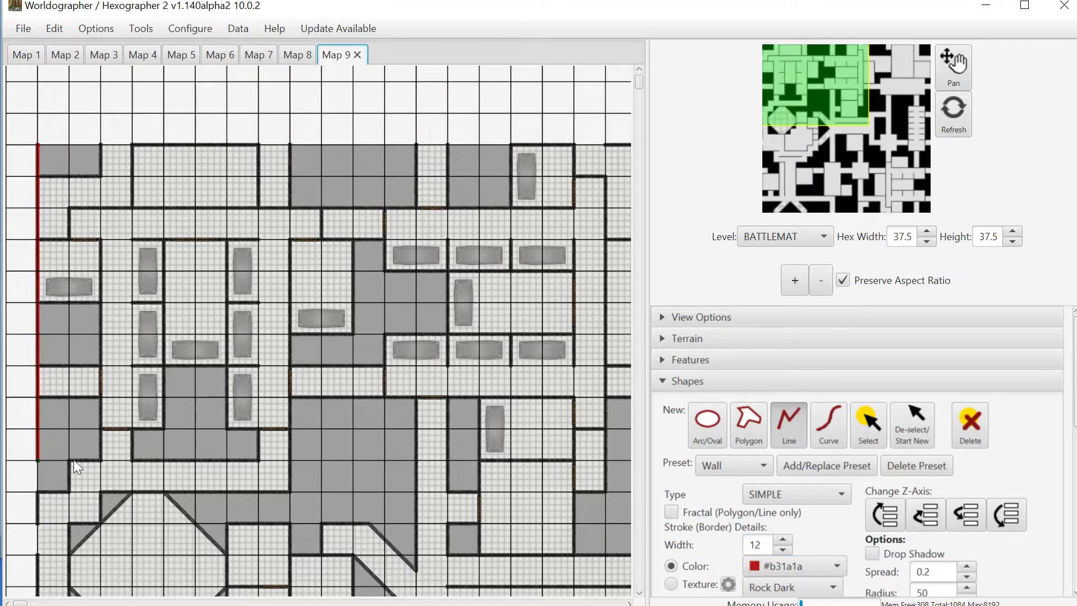
pyautogui.click(352, 460)
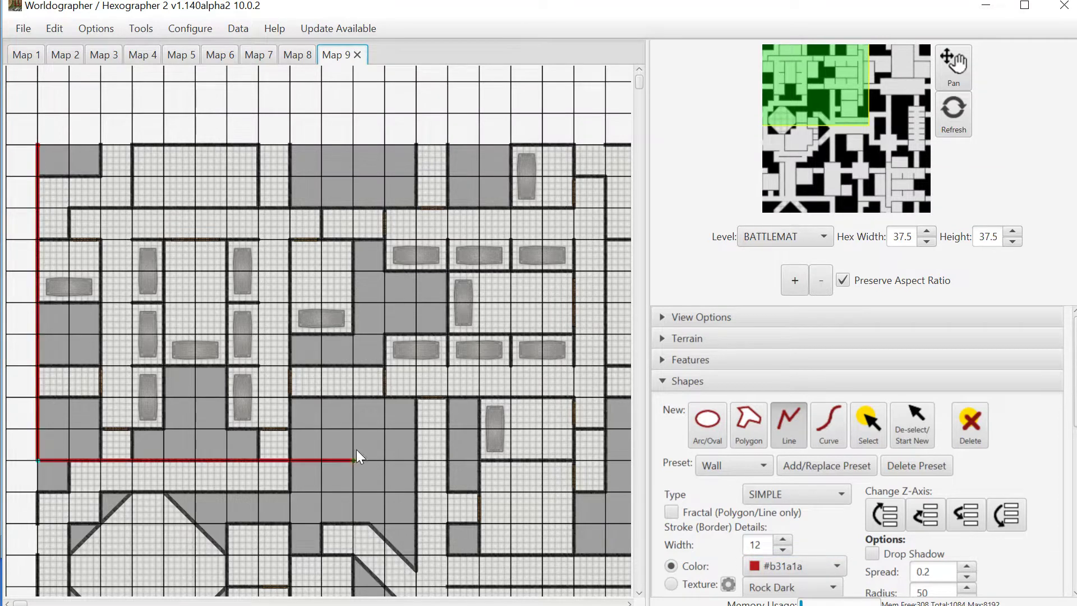
pyautogui.click(352, 145)
pyautogui.click(39, 144)
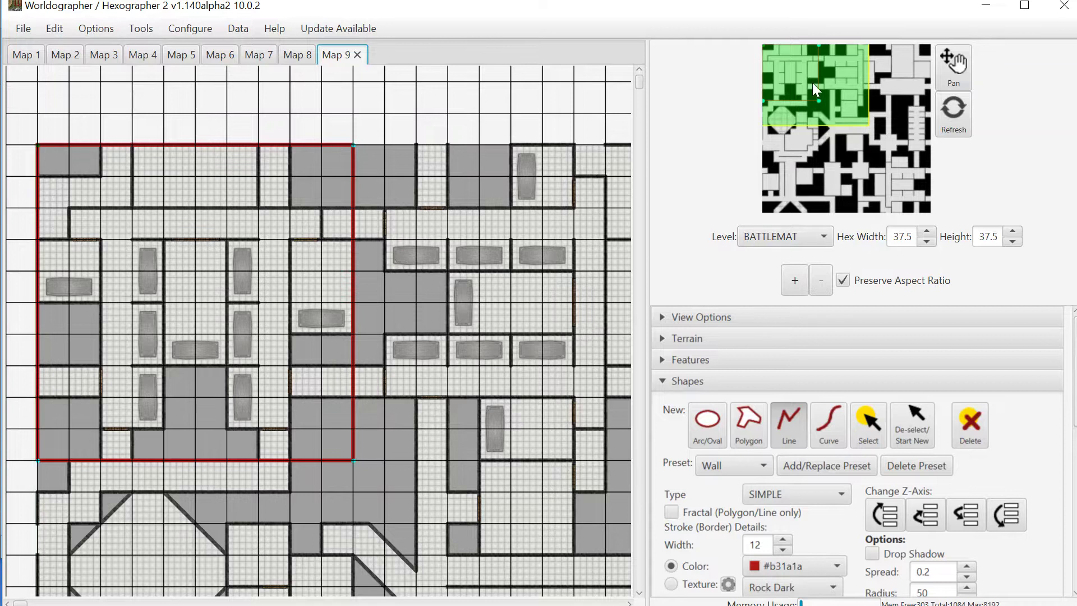
pyautogui.moveTo(813, 83)
pyautogui.mouseDown()
pyautogui.moveTo(843, 87)
pyautogui.moveTo(800, 104)
pyautogui.moveTo(834, 153)
pyautogui.moveTo(794, 170)
pyautogui.moveTo(916, 167)
pyautogui.moveTo(868, 76)
pyautogui.moveTo(789, 72)
pyautogui.moveTo(828, 80)
pyautogui.mouseUp()
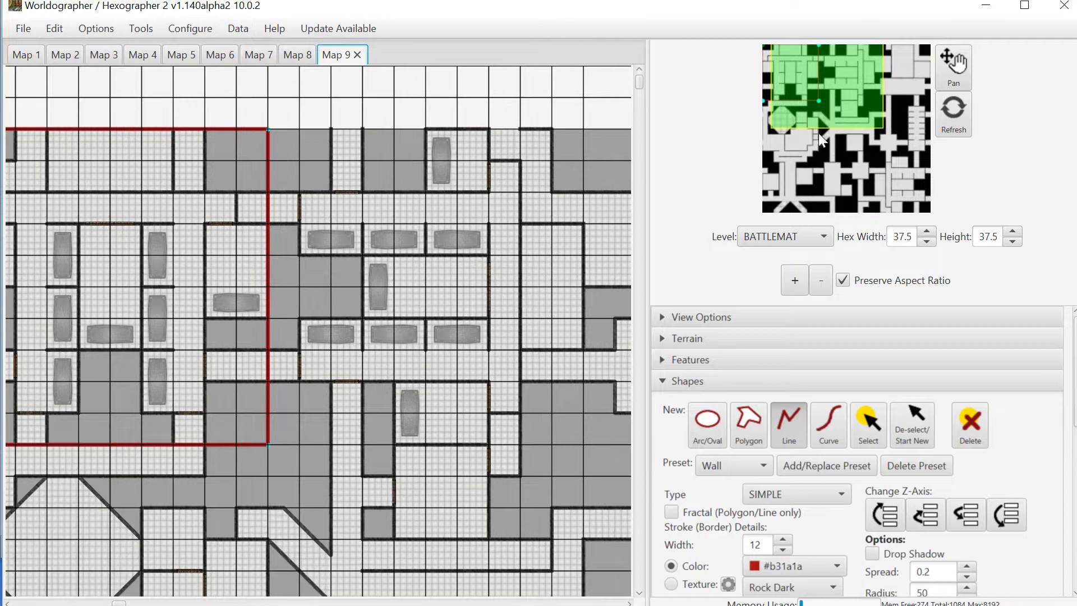
pyautogui.moveTo(844, 105); pyautogui.dragTo(885, 123)
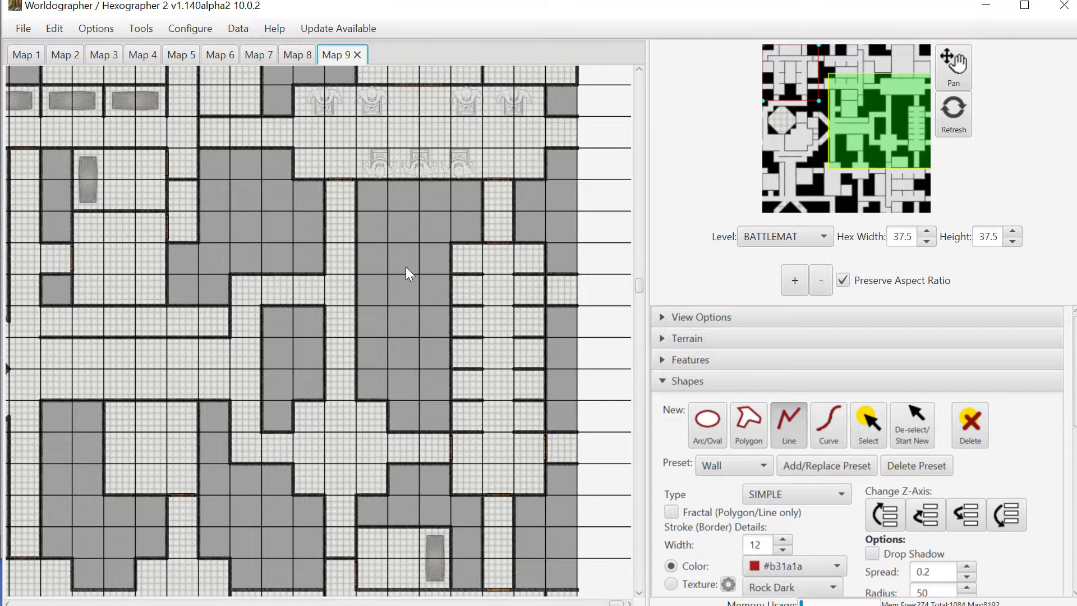
pyautogui.moveTo(884, 113); pyautogui.dragTo(884, 85)
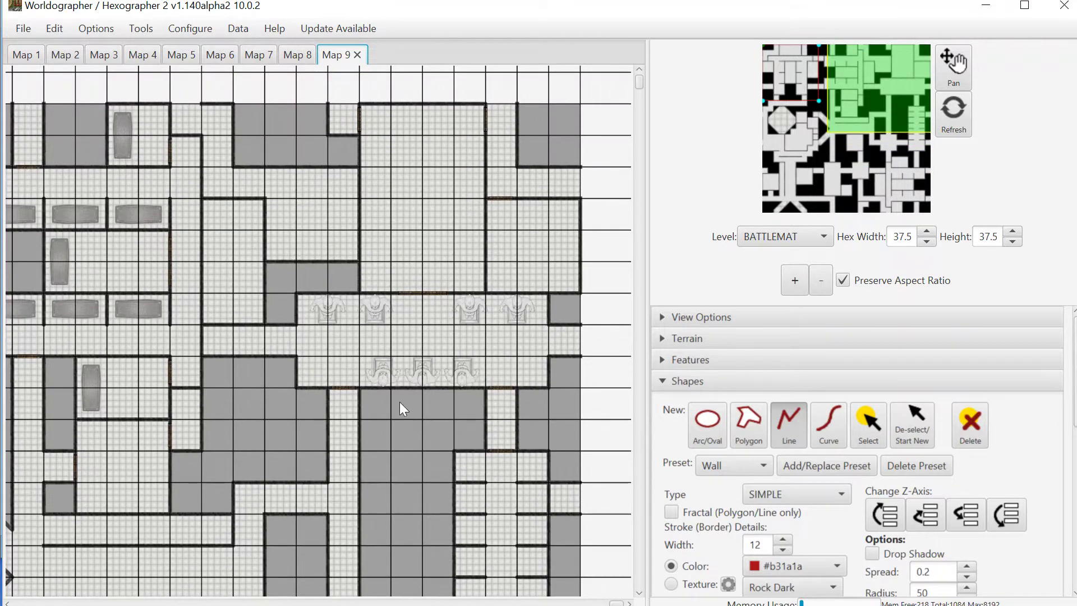
pyautogui.moveTo(880, 73)
pyautogui.mouseDown()
pyautogui.moveTo(780, 133)
pyautogui.moveTo(798, 165)
pyautogui.moveTo(826, 171)
pyautogui.moveTo(866, 123)
pyautogui.moveTo(898, 104)
pyautogui.moveTo(900, 73)
pyautogui.mouseUp()
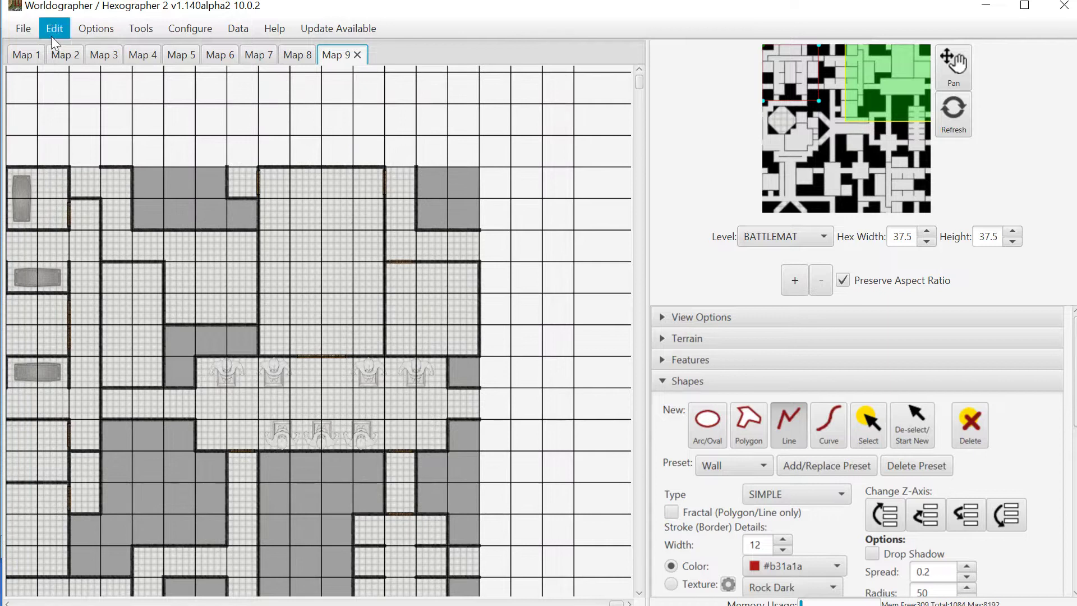
# - Expand the map with a Right Margin of 10 columns via Expand/Shrink Columns/Rows
pyautogui.click(27, 32)
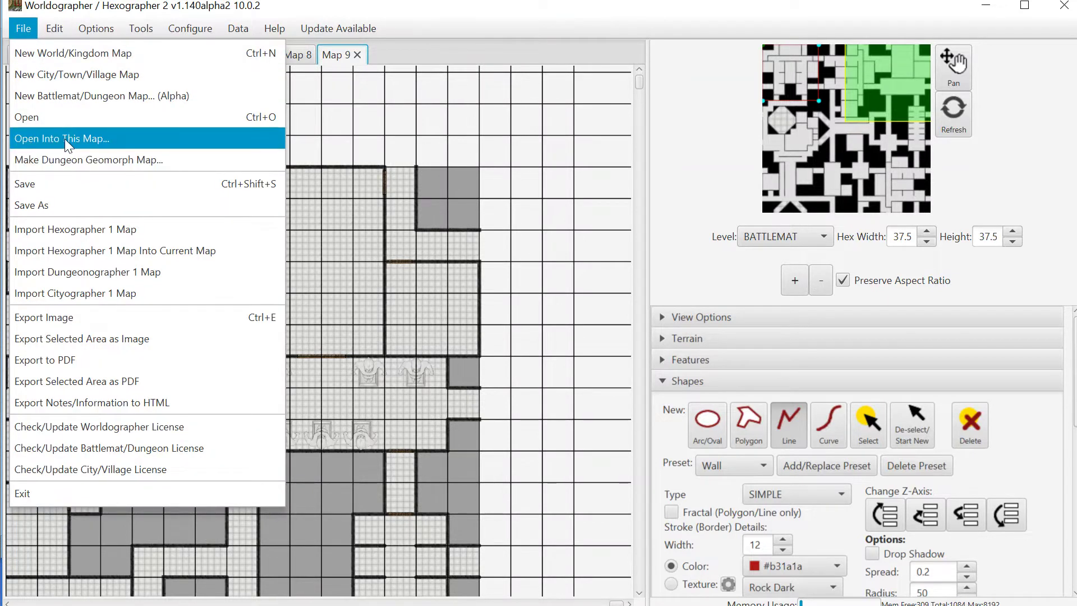
pyautogui.moveTo(180, 25)
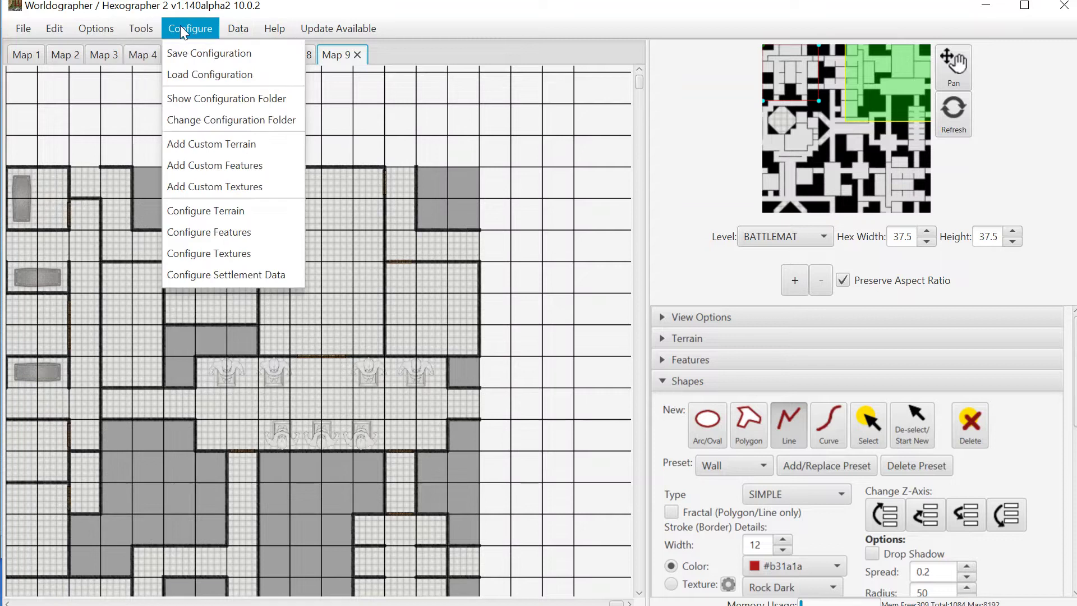
pyautogui.moveTo(142, 25)
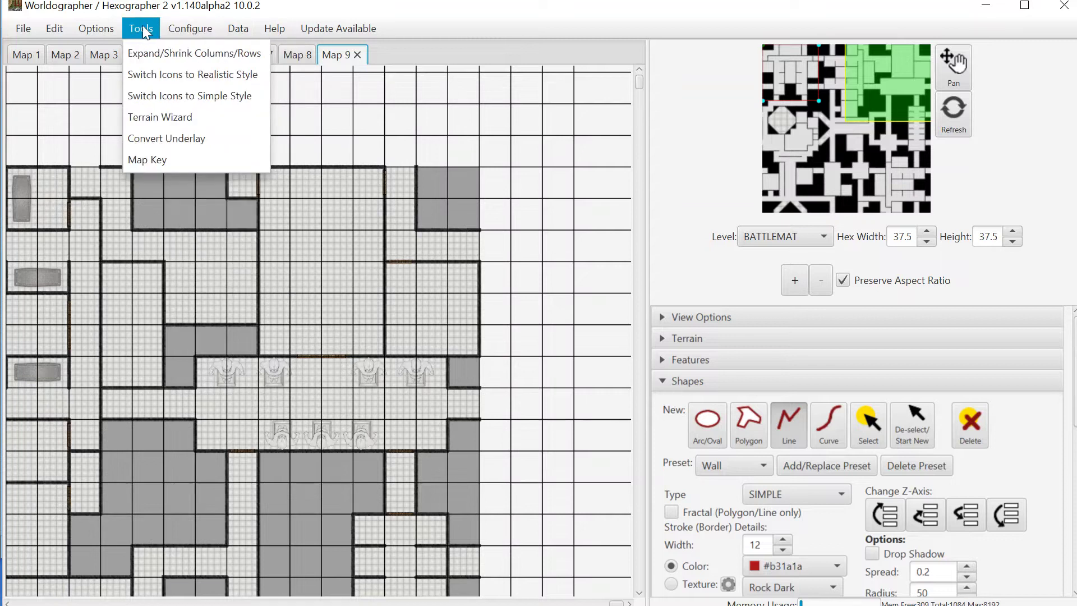
pyautogui.click(156, 53)
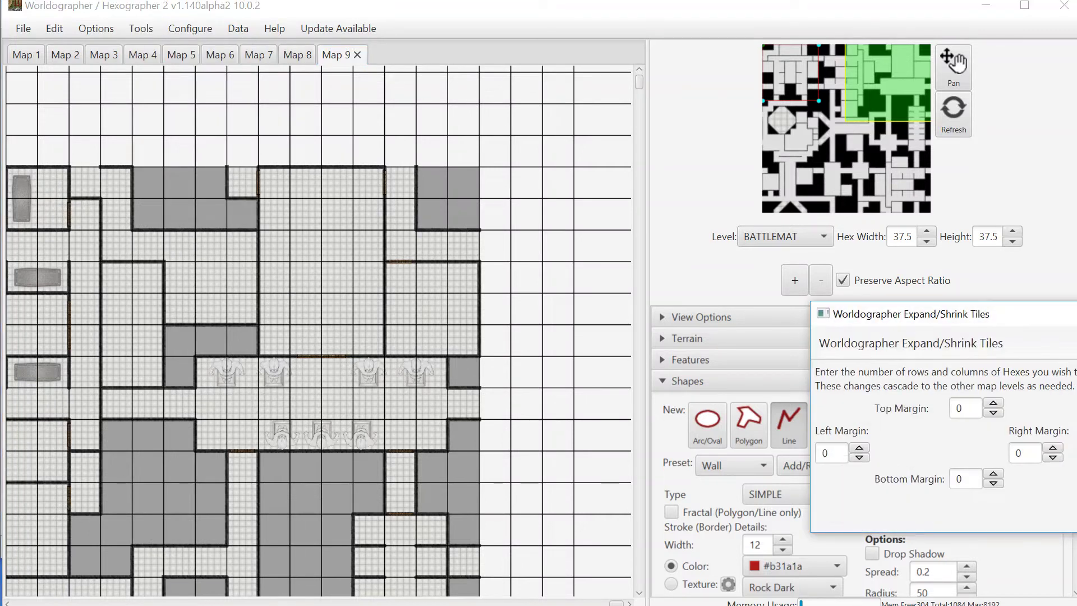
pyautogui.click(1053, 448)
pyautogui.click(1052, 447)
pyautogui.click(1052, 447)
pyautogui.click(1052, 447)
pyautogui.click(1053, 448)
pyautogui.click(1053, 448)
pyautogui.click(1053, 447)
pyautogui.click(1053, 447)
pyautogui.click(1053, 448)
pyautogui.click(1053, 447)
pyautogui.press('Return')
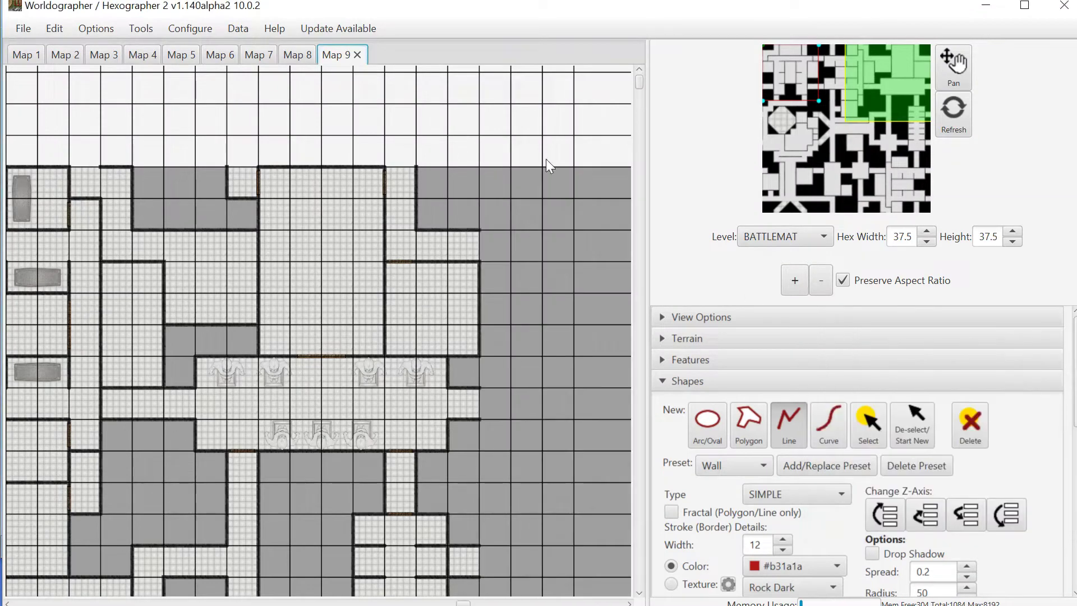
pyautogui.moveTo(883, 72); pyautogui.dragTo(907, 80)
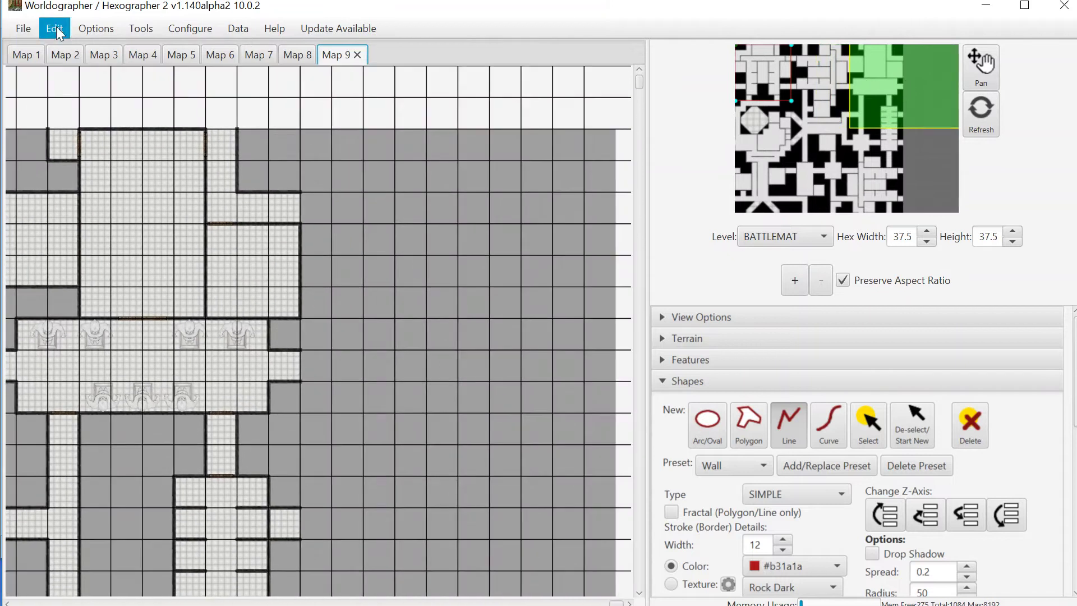
# - Open guards3.wxx into this map without saving, anchored at X 30, Y 0
pyautogui.click(23, 28)
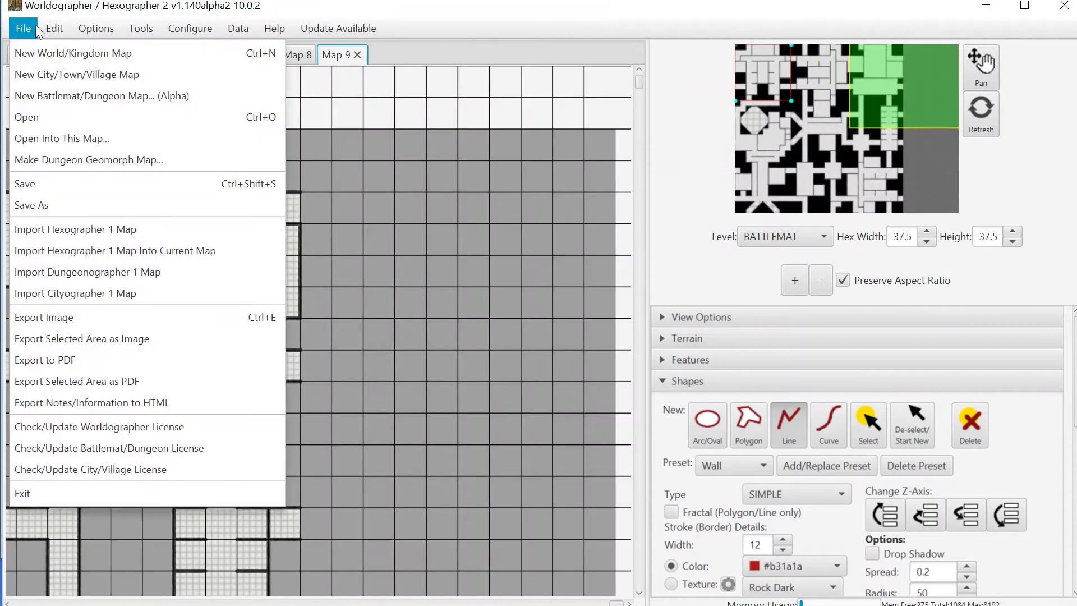
pyautogui.click(33, 139)
pyautogui.press('Return')
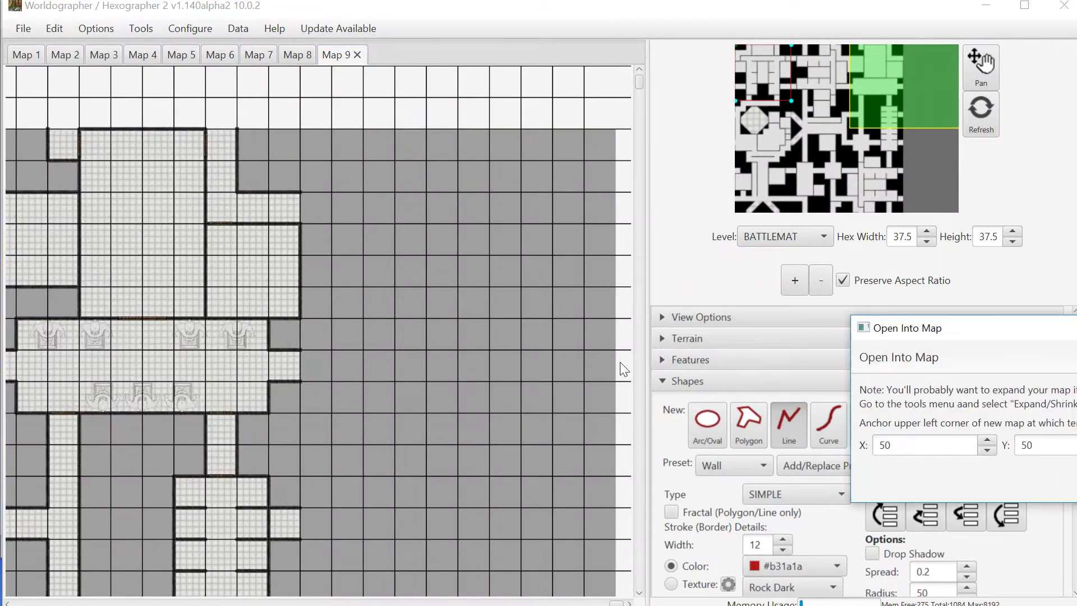
pyautogui.moveTo(878, 445); pyautogui.dragTo(885, 445)
pyautogui.press('BackSpace')
pyautogui.write('3')
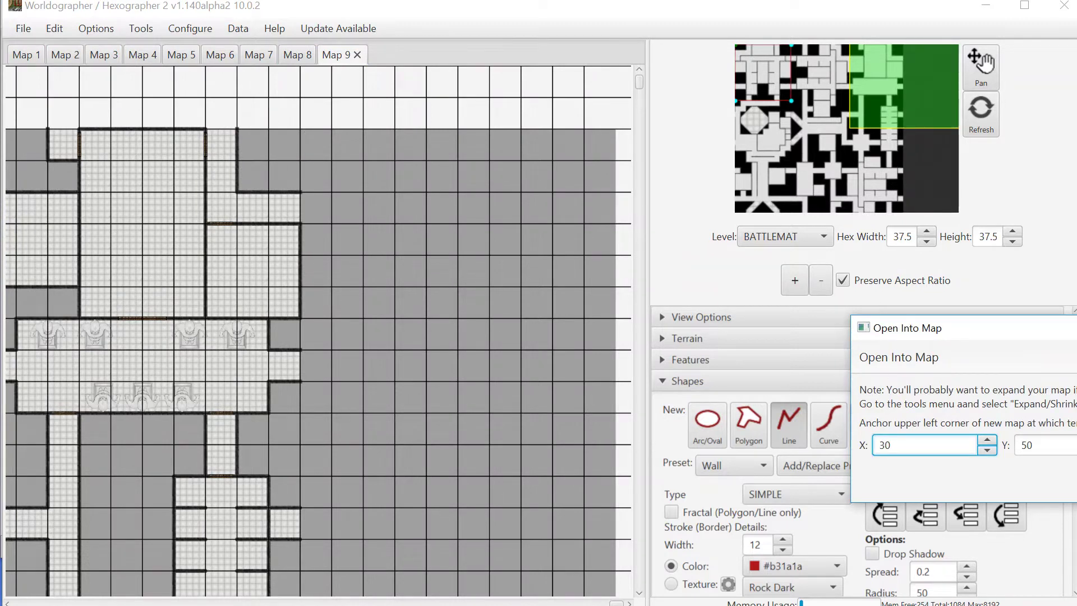
pyautogui.press('Tab')
pyautogui.write('0')
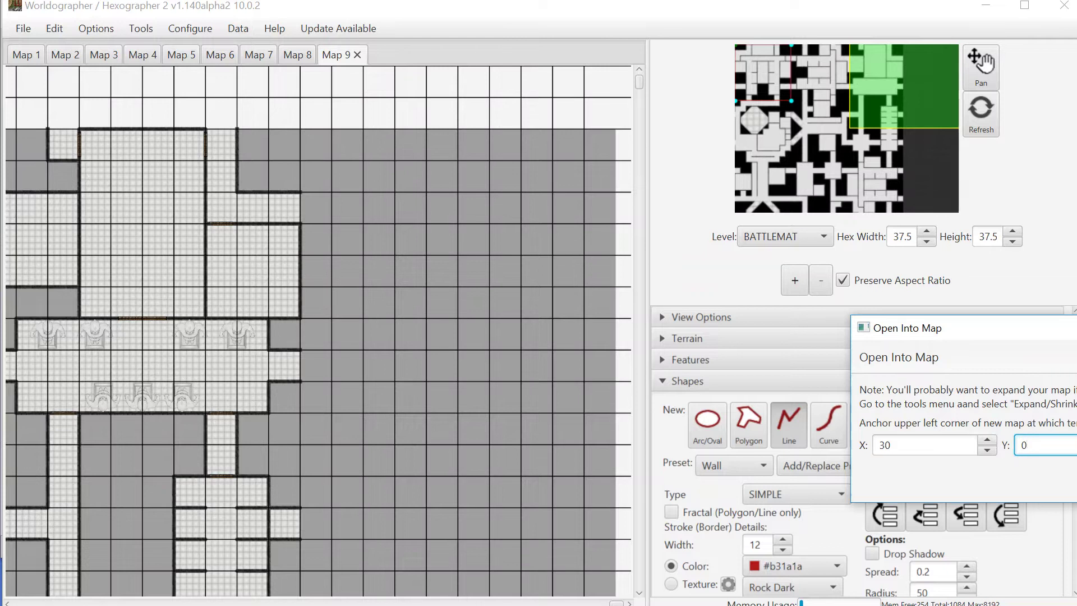
pyautogui.press('Tab')
pyautogui.press('Return')
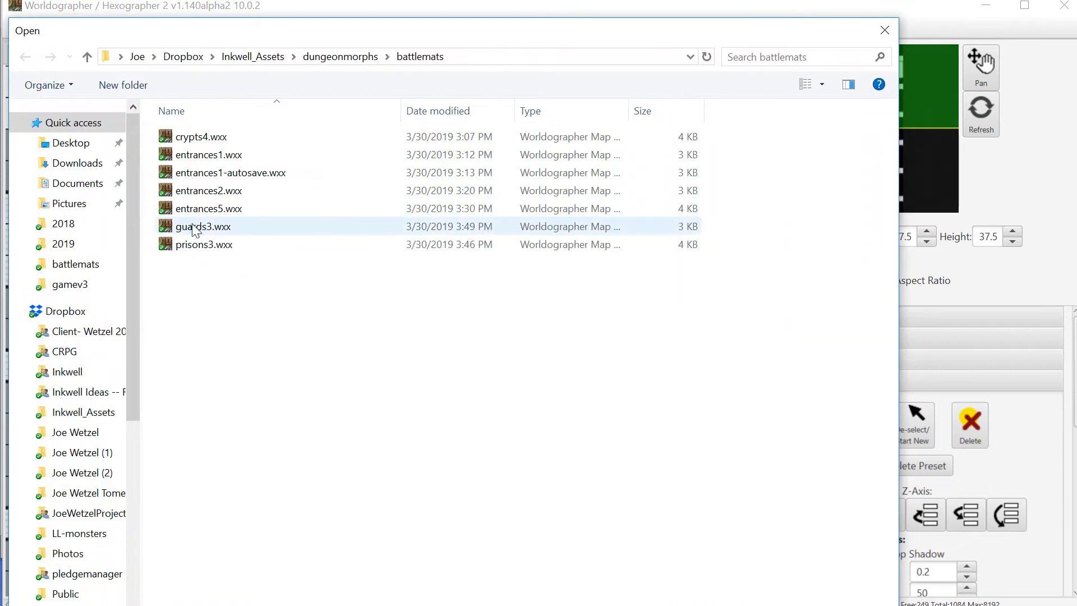
pyautogui.click(194, 227)
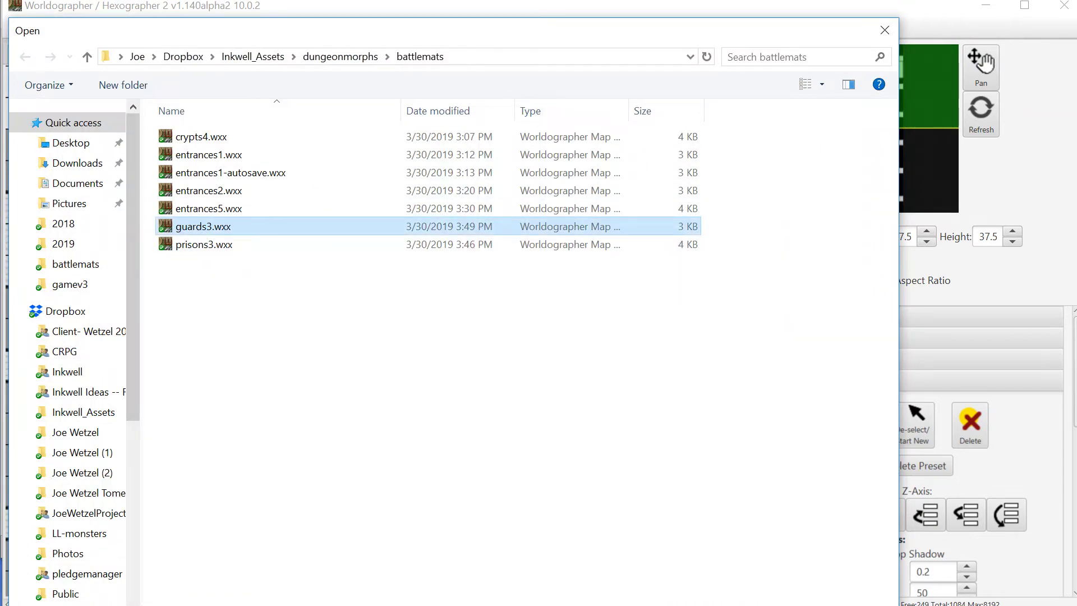
# - Insert guards3.wxx into the widened right-hand strip of Map 9
pyautogui.press('Return')
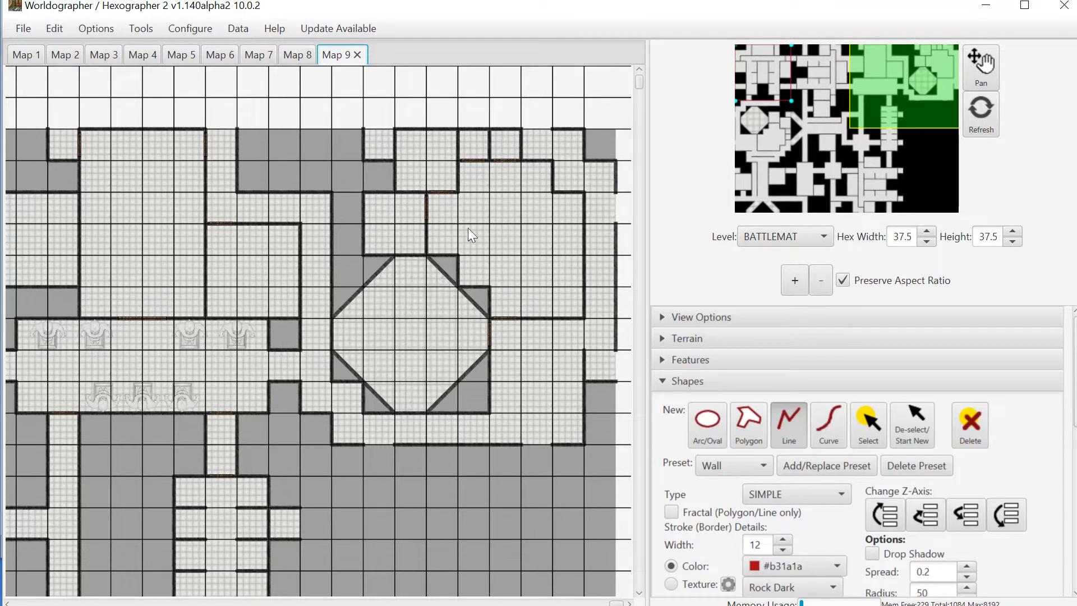
pyautogui.click(22, 29)
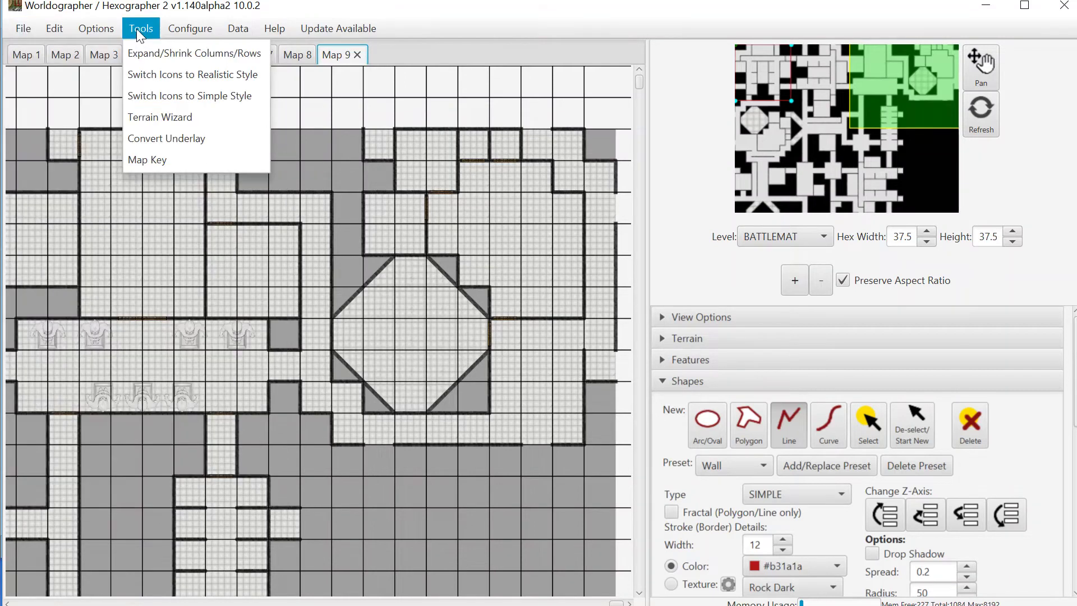
# - Switch the map icons to simple style and pan to the inserted barracks rooms
pyautogui.moveTo(146, 31)
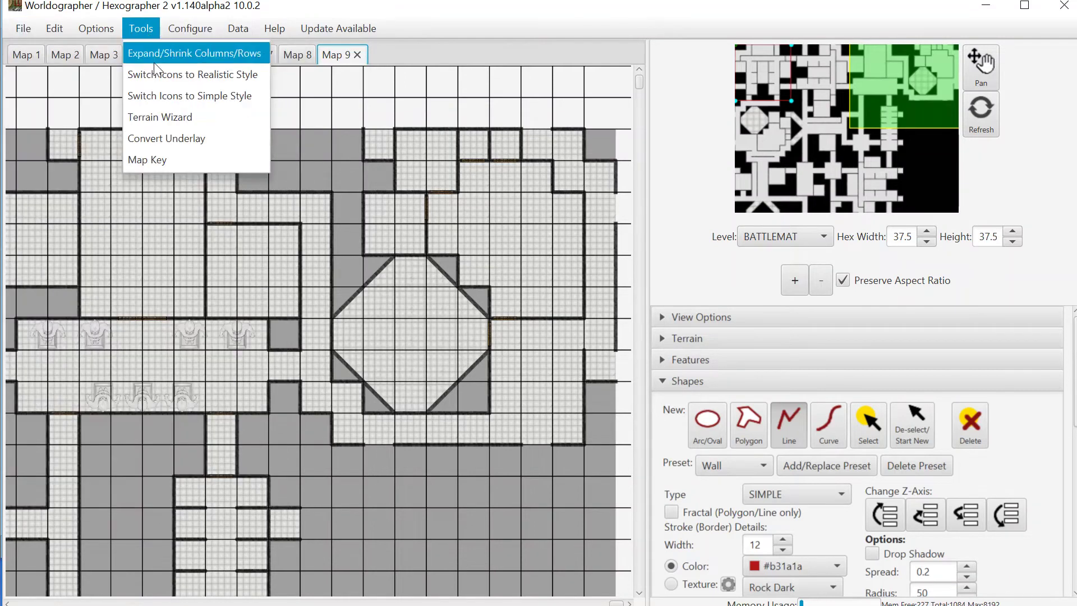
pyautogui.click(159, 104)
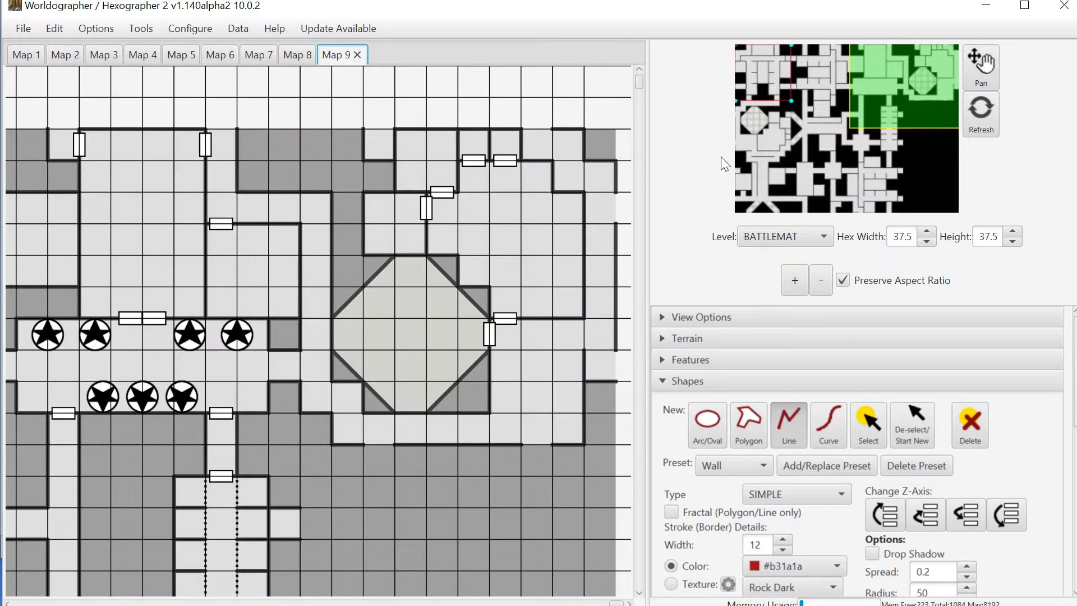
pyautogui.moveTo(934, 80); pyautogui.dragTo(886, 102)
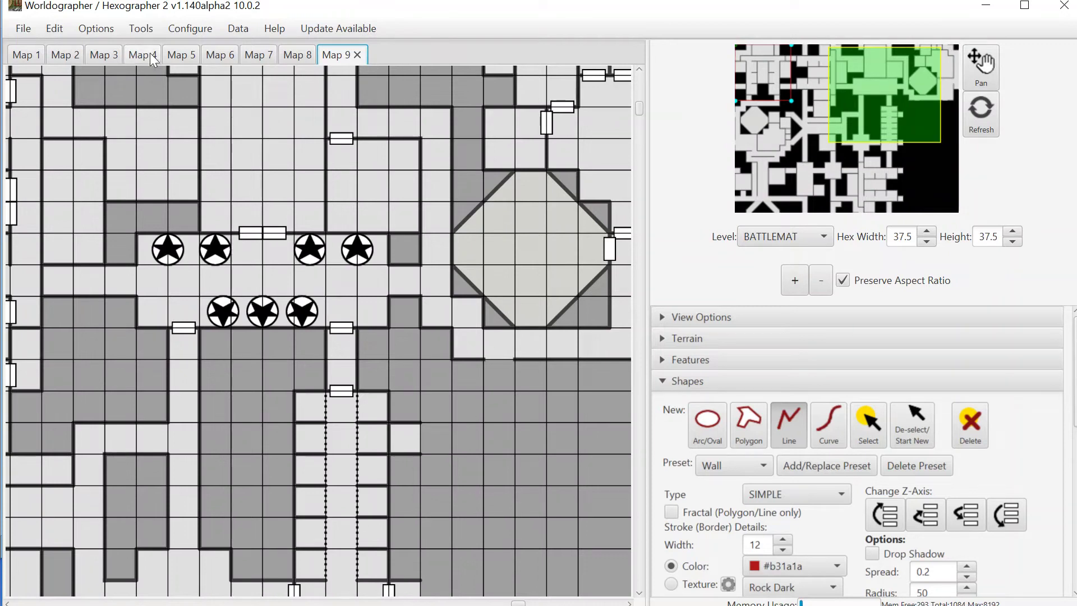
# - Switch the map icons back to realistic style via the Tools menu
pyautogui.click(174, 33)
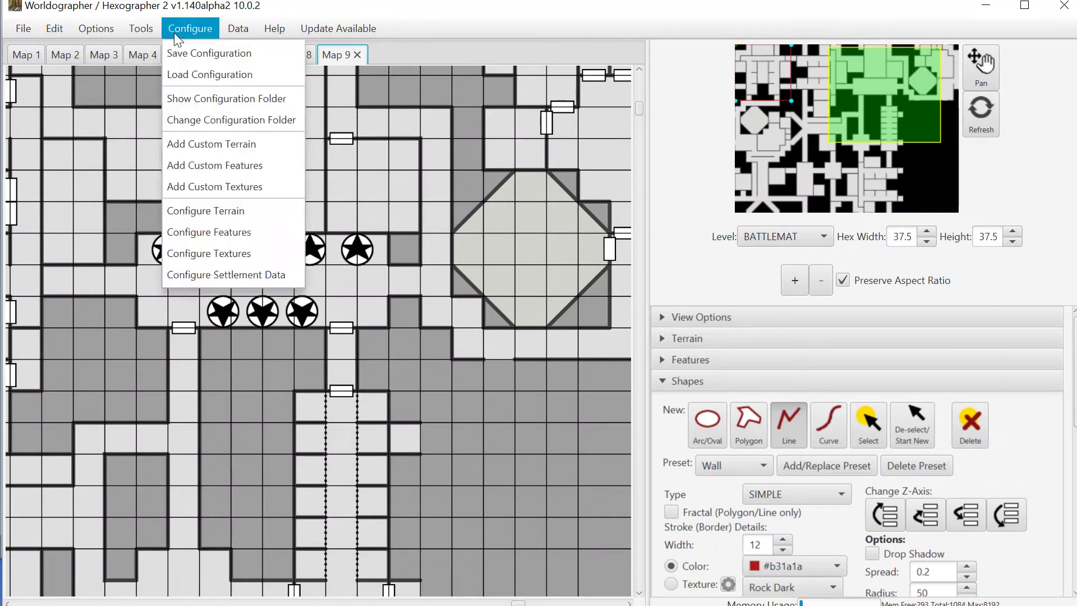
pyautogui.moveTo(141, 29)
pyautogui.click(156, 78)
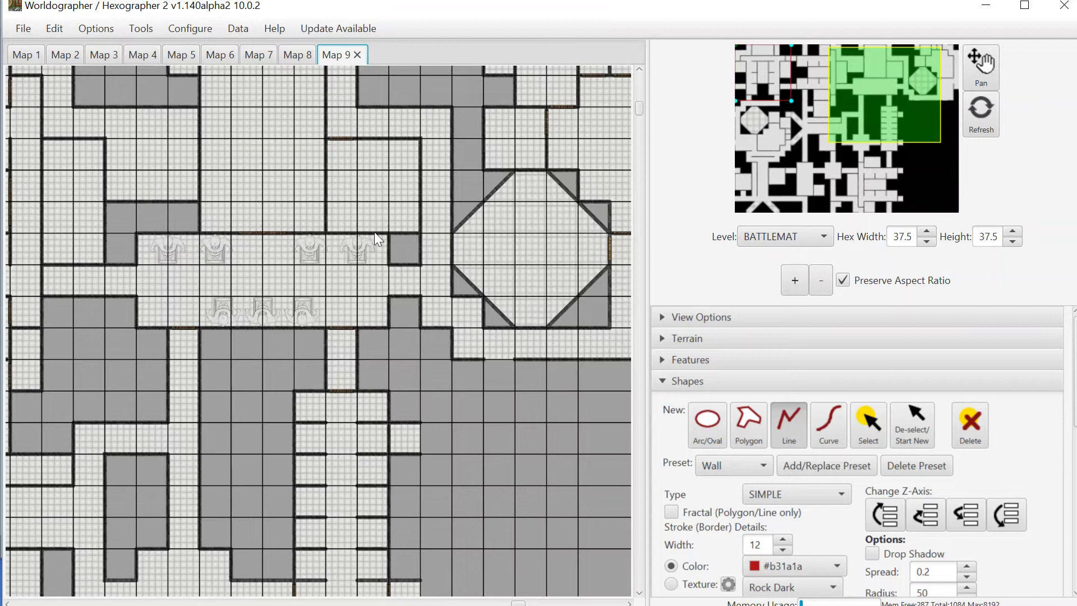
pyautogui.click(22, 34)
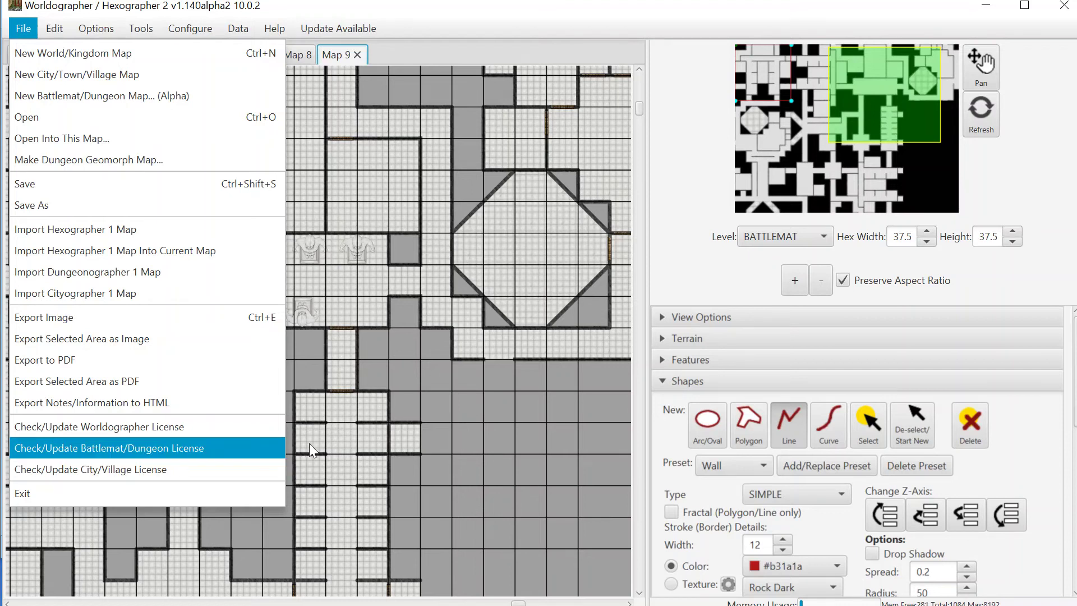
pyautogui.click(480, 26)
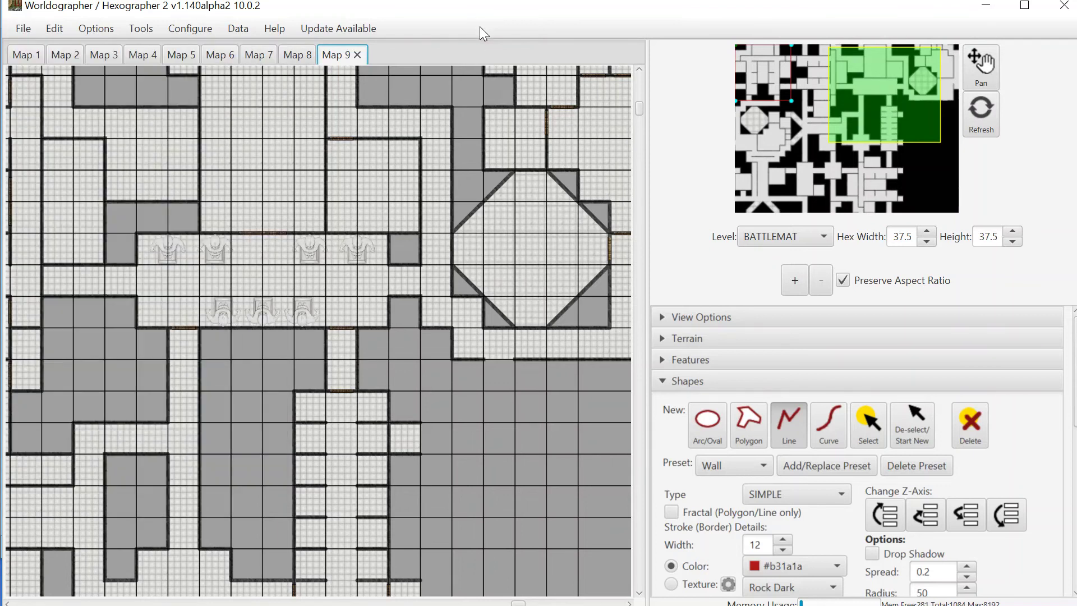